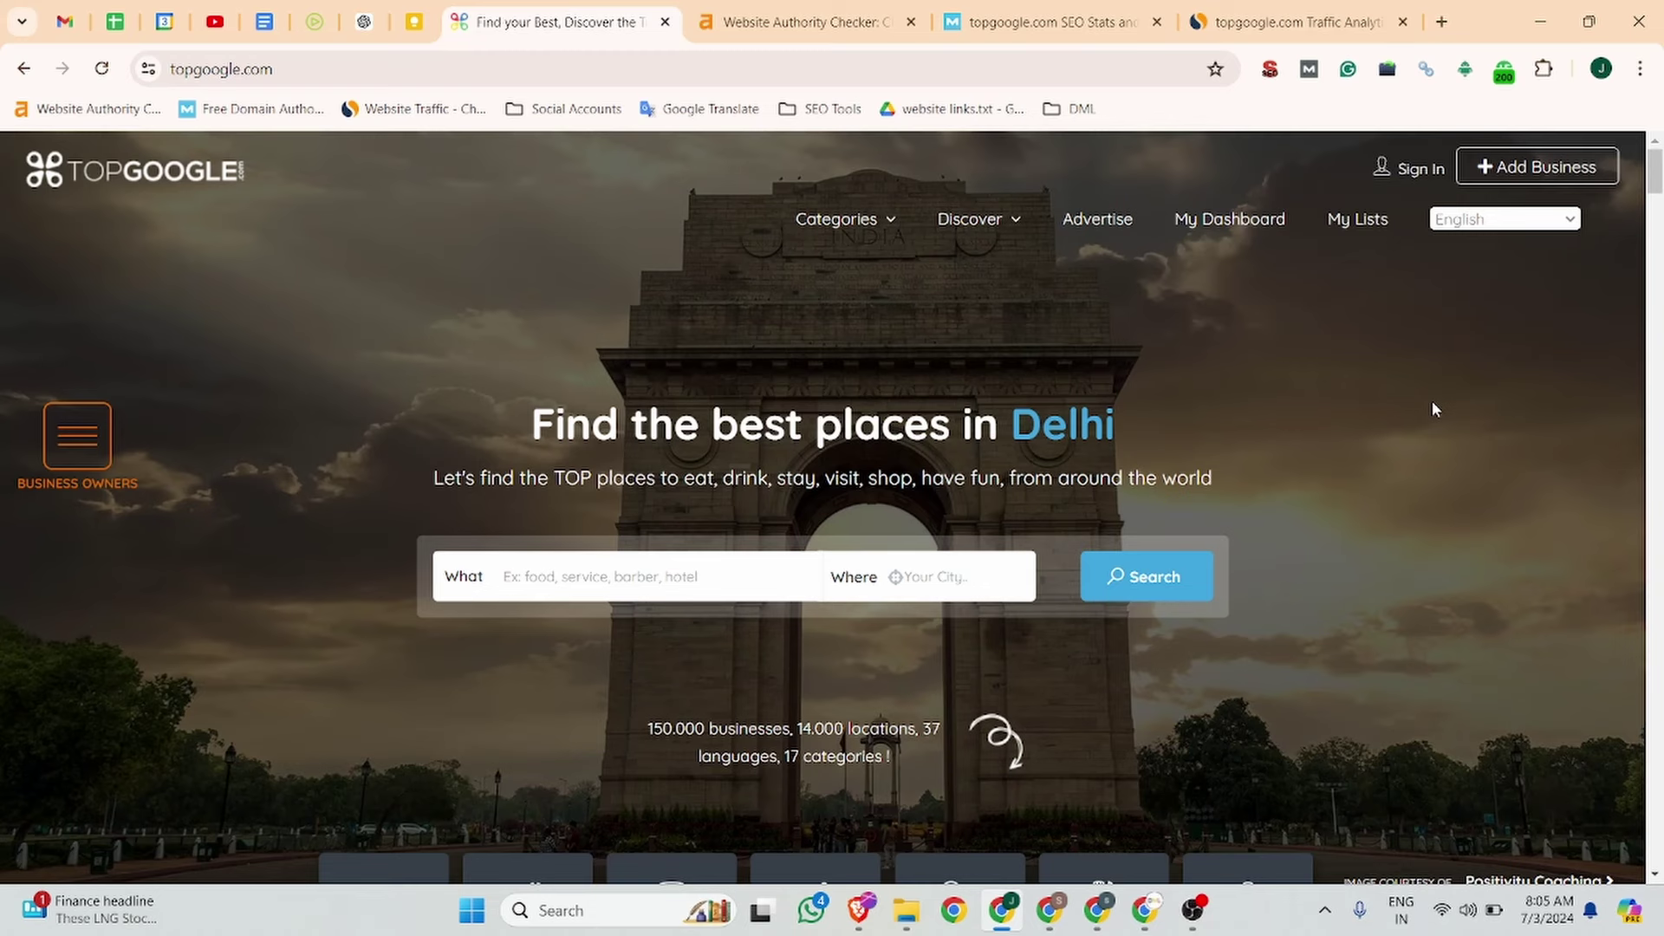
Compare topgoogle.com's Ahrefs Domain Rating (57) with its Moz Domain Authority (17).
left_click(808, 9)
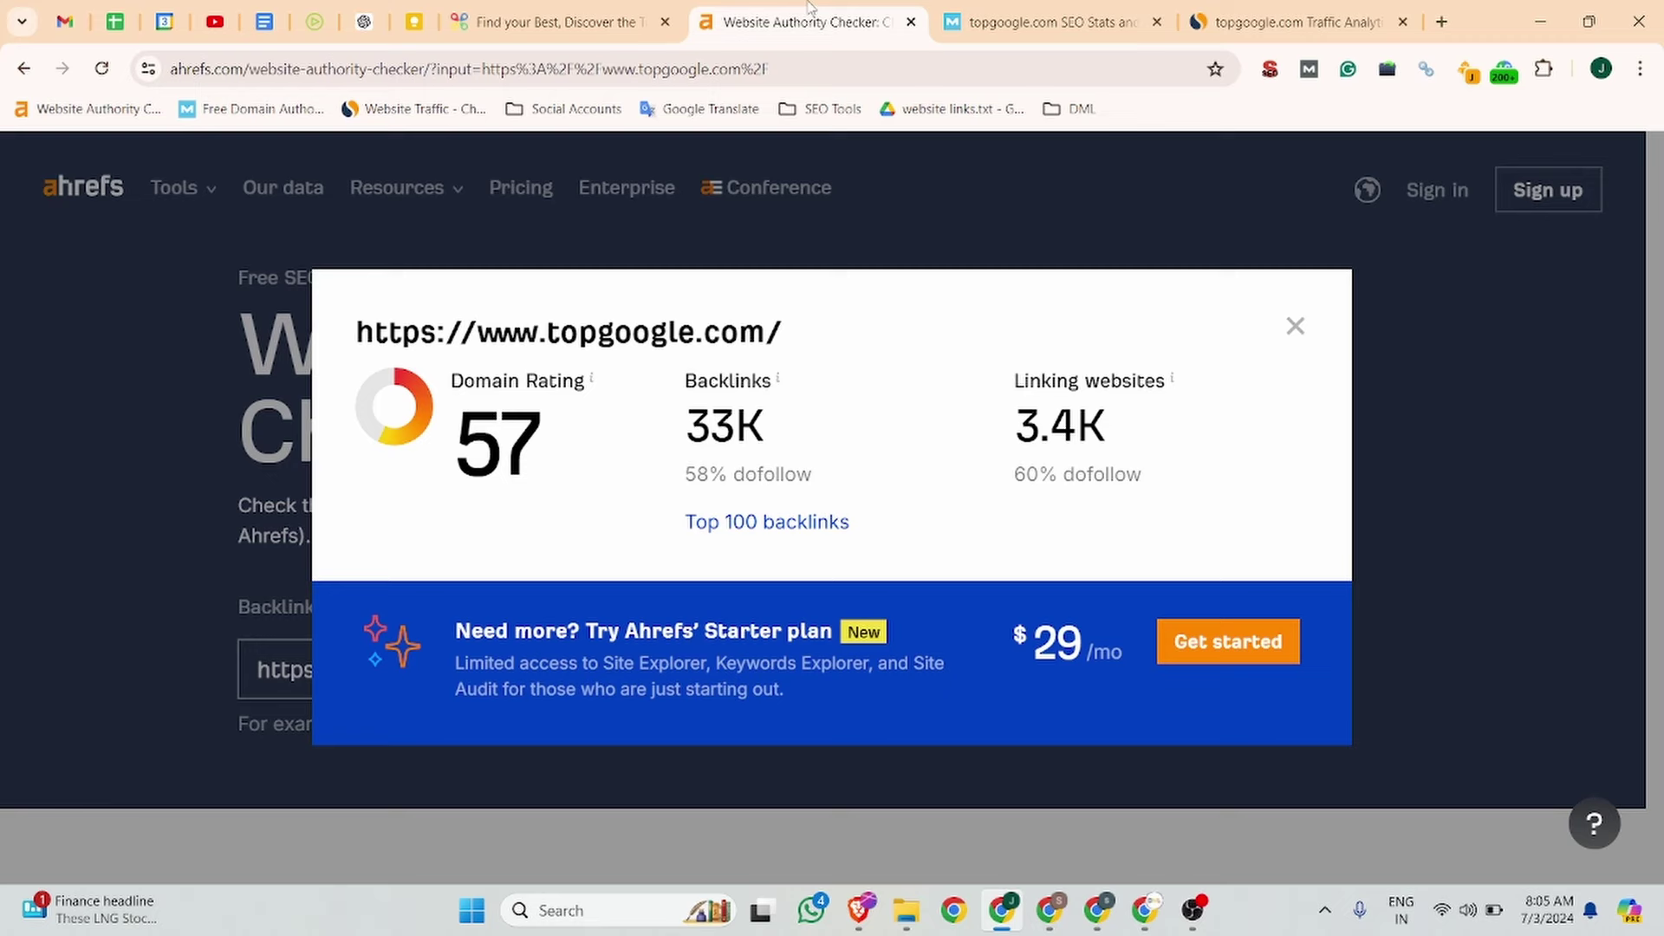
left_click(1032, 9)
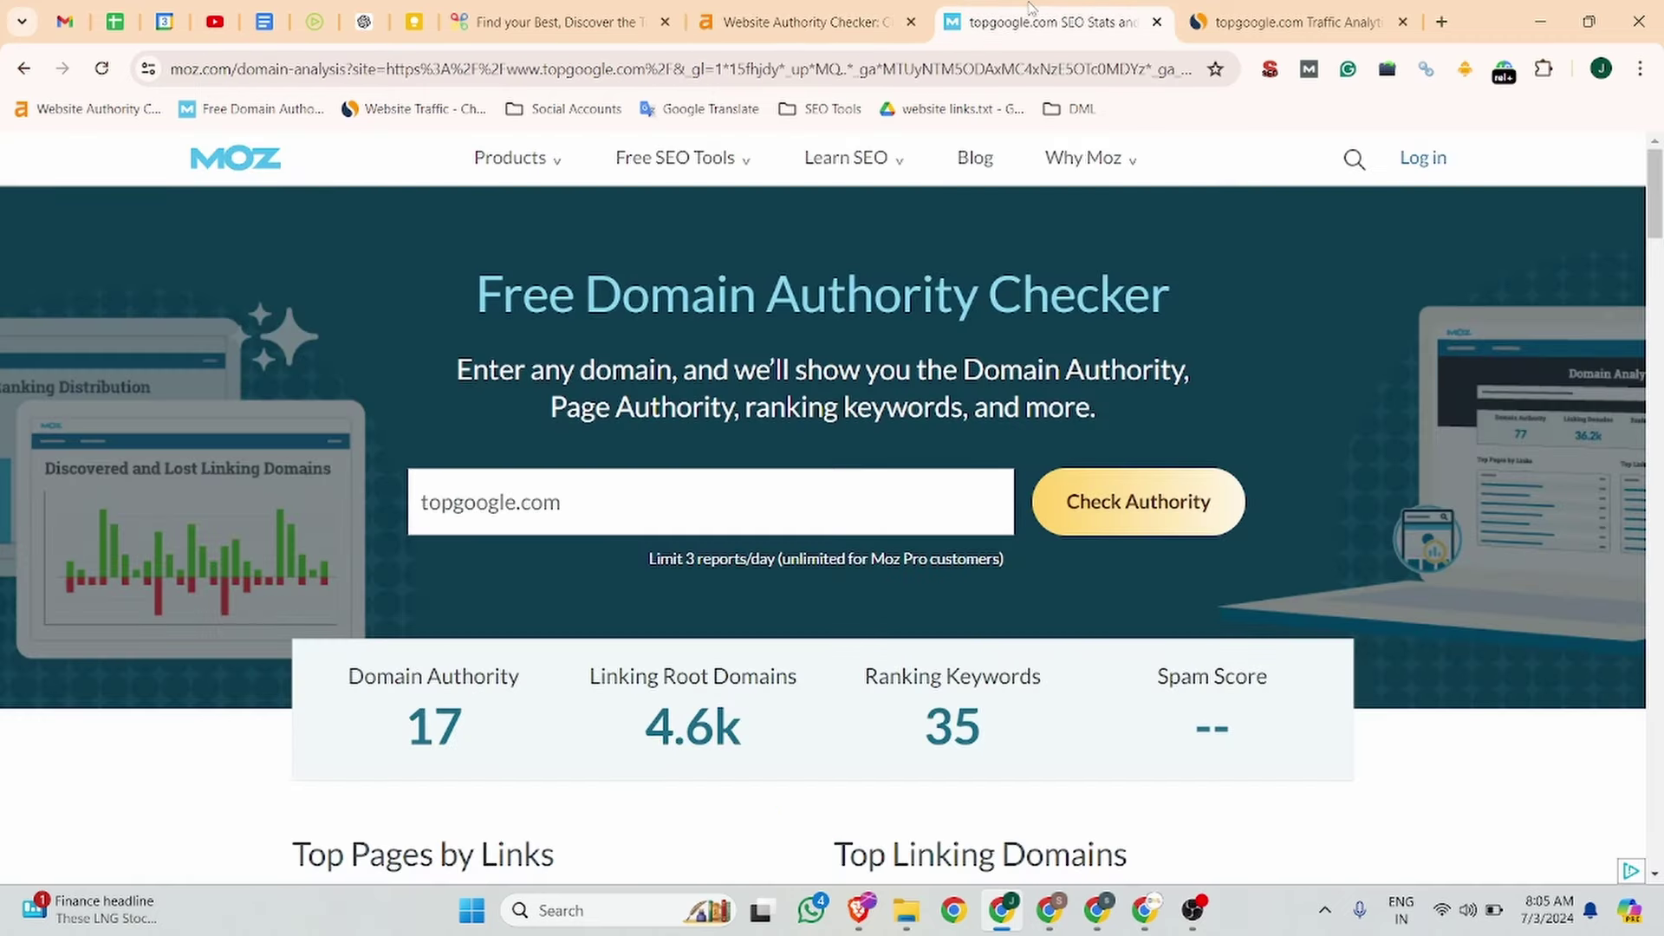
Bring up topgoogle.com's Similarweb traffic by country: Pakistan 16.72%, United States 12.11%, Russia 9.72%.
left_click(1300, 12)
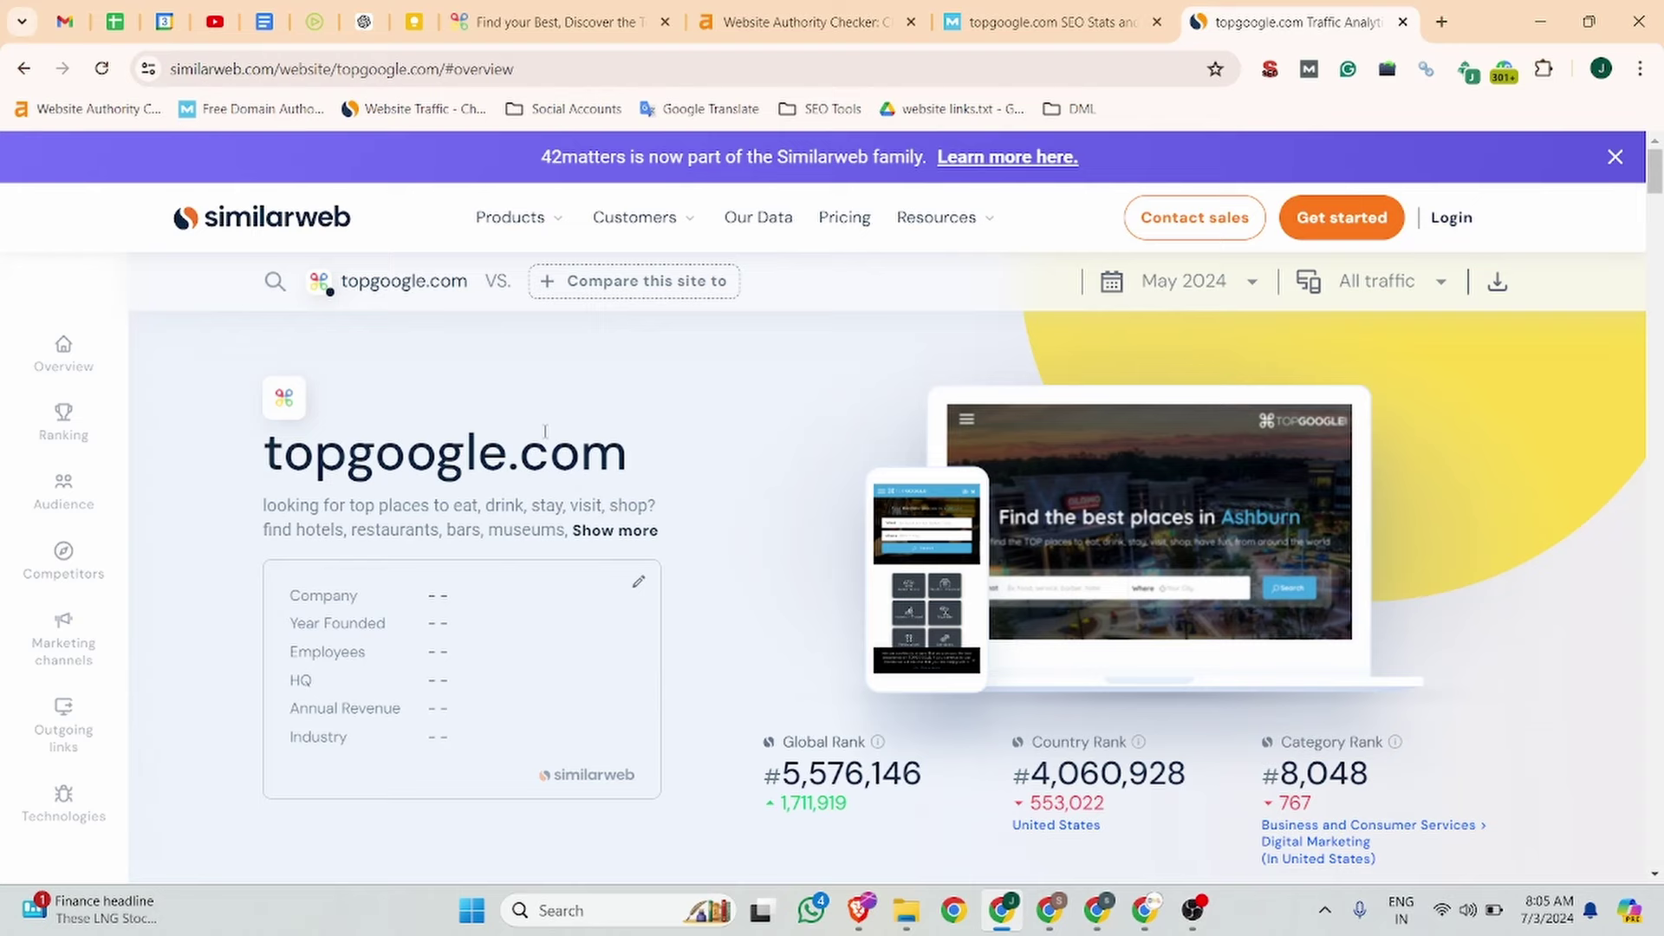
scroll(832, 420, "down", 5)
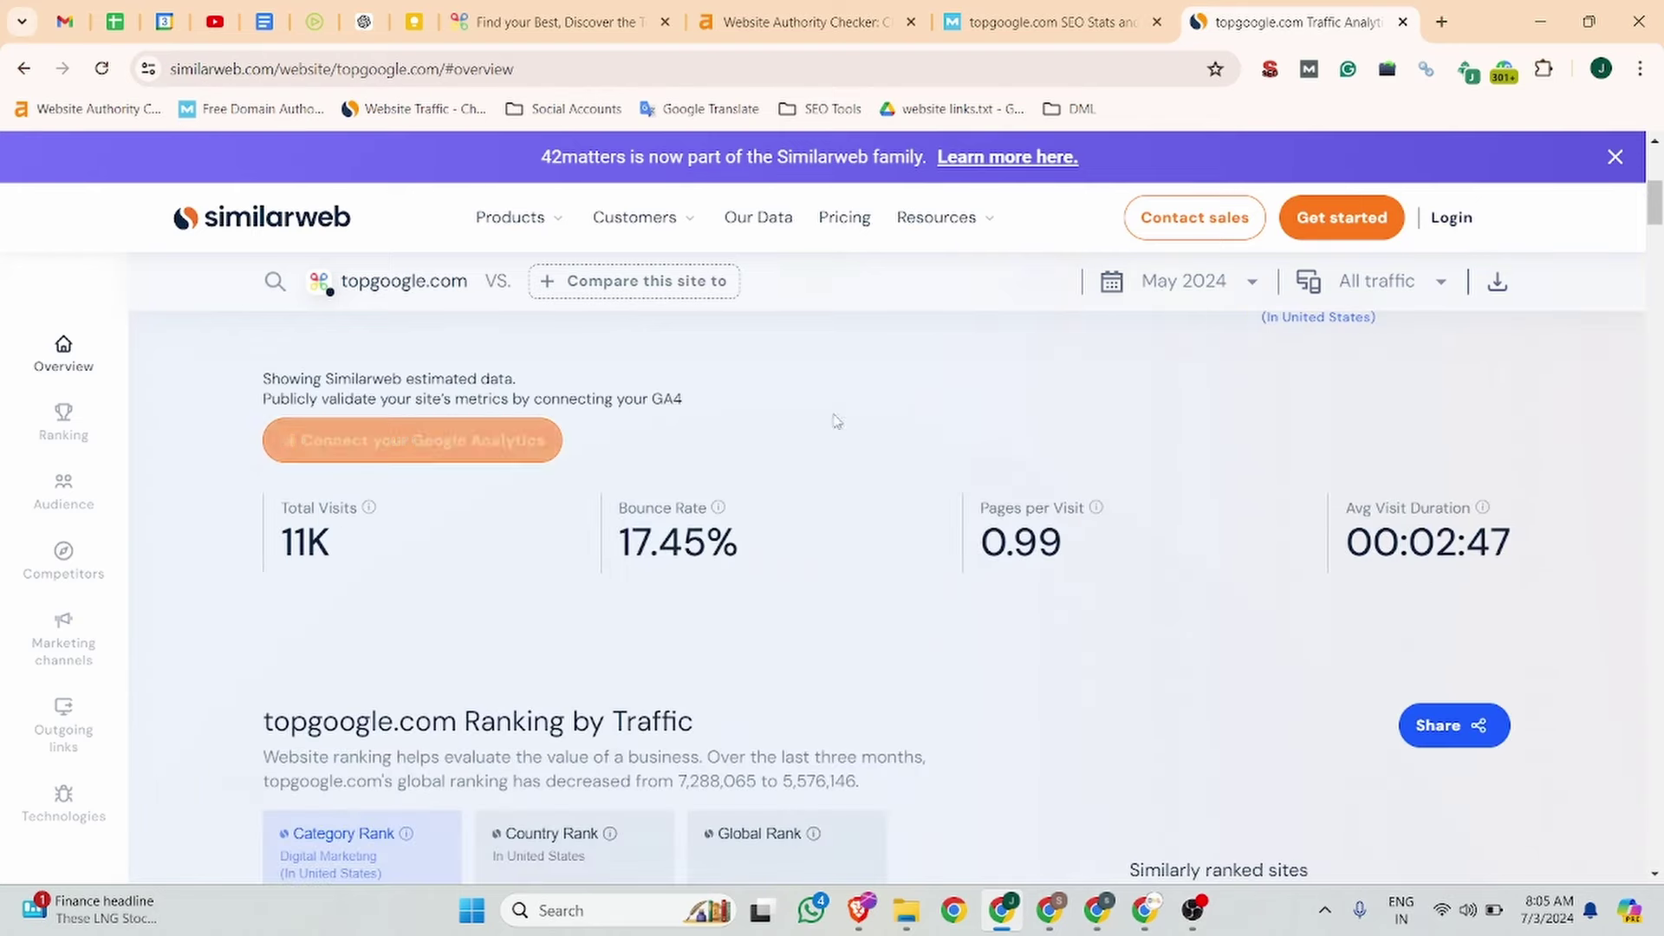
scroll(910, 416, "down", 12)
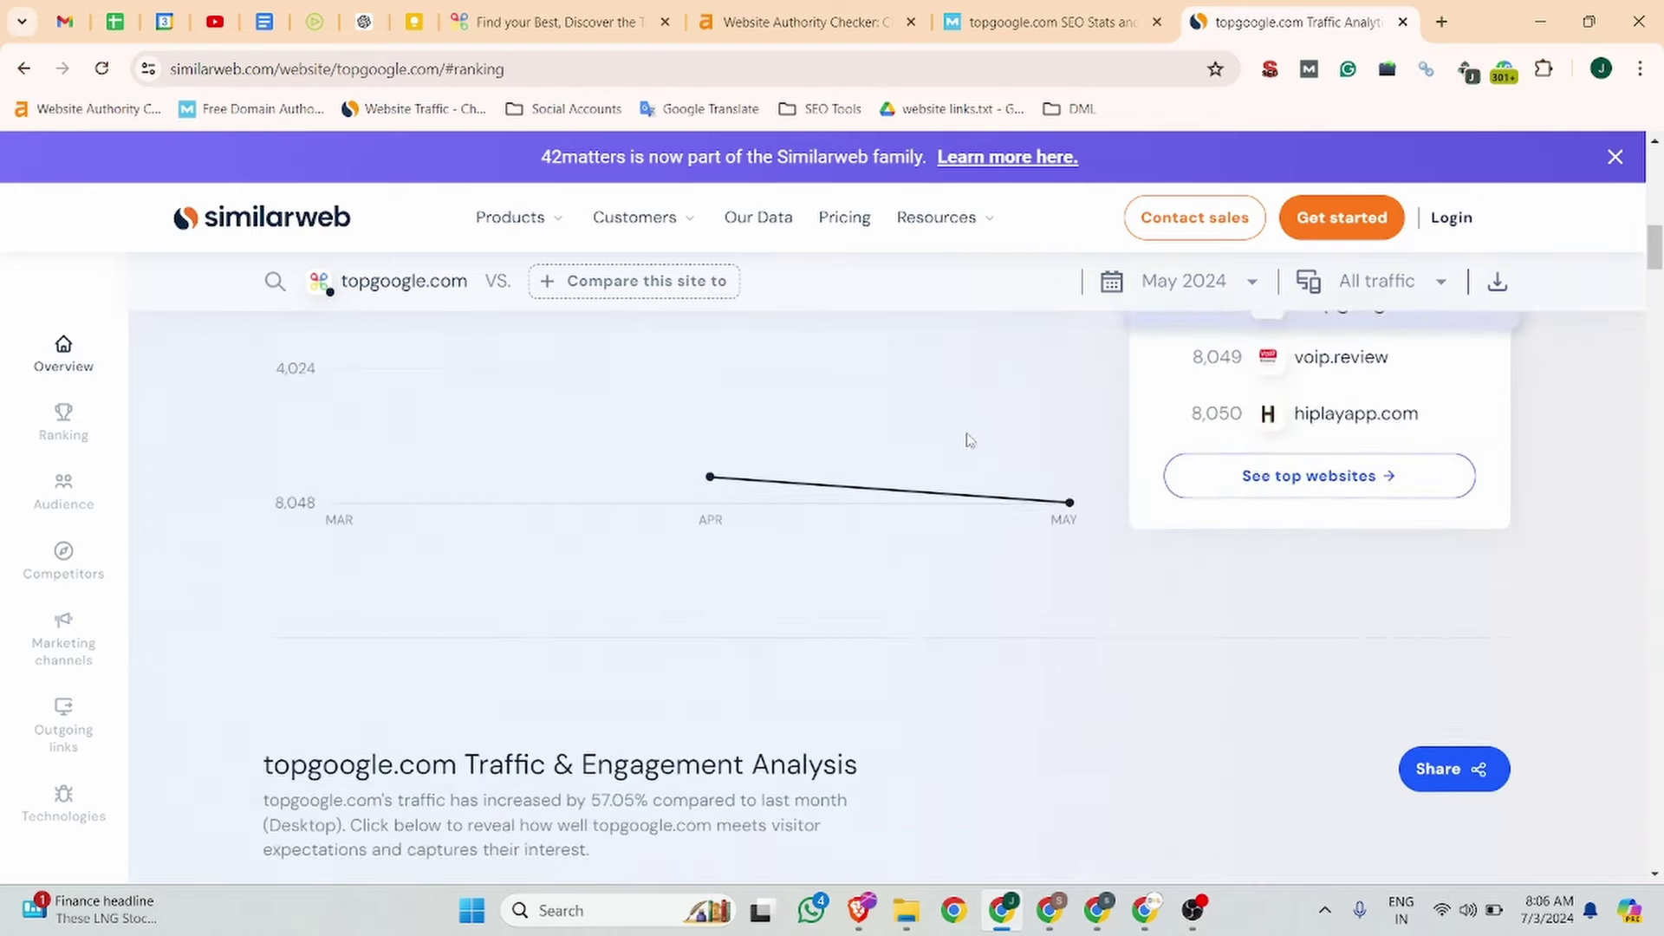
scroll(984, 465, "down", 4)
scroll(983, 466, "up", 3)
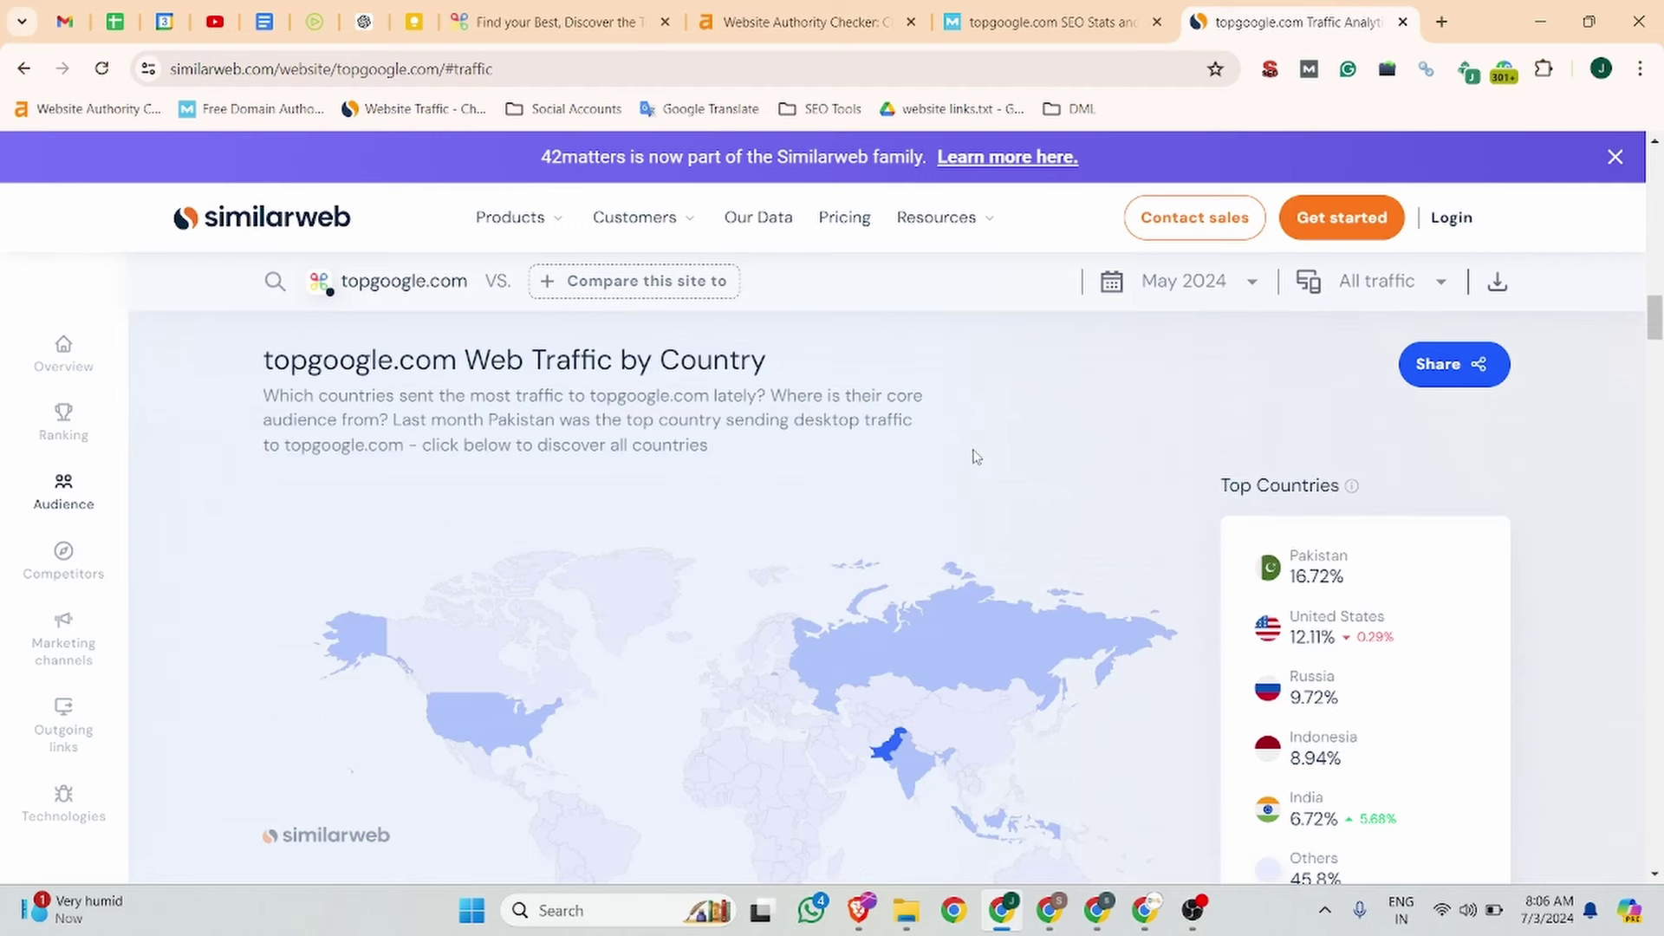
scroll(1224, 477, "down", 1)
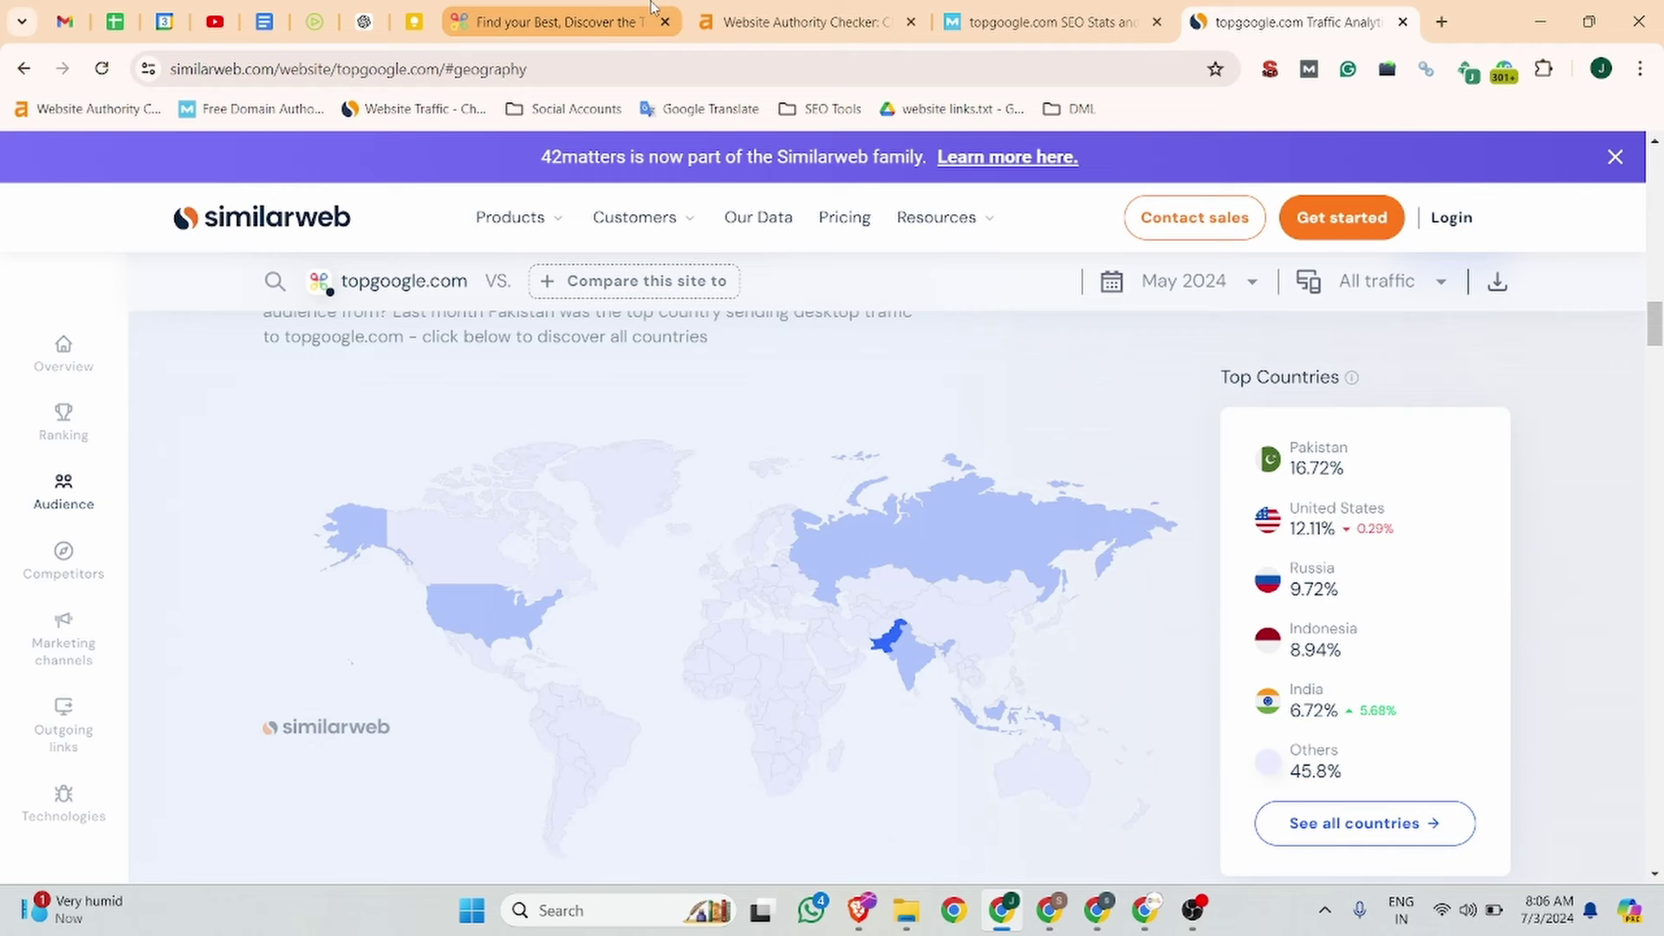
Return to topgoogle.com, start Add Business and compare the Free, $1 Silver and $9 Gold plans.
left_click(589, 21)
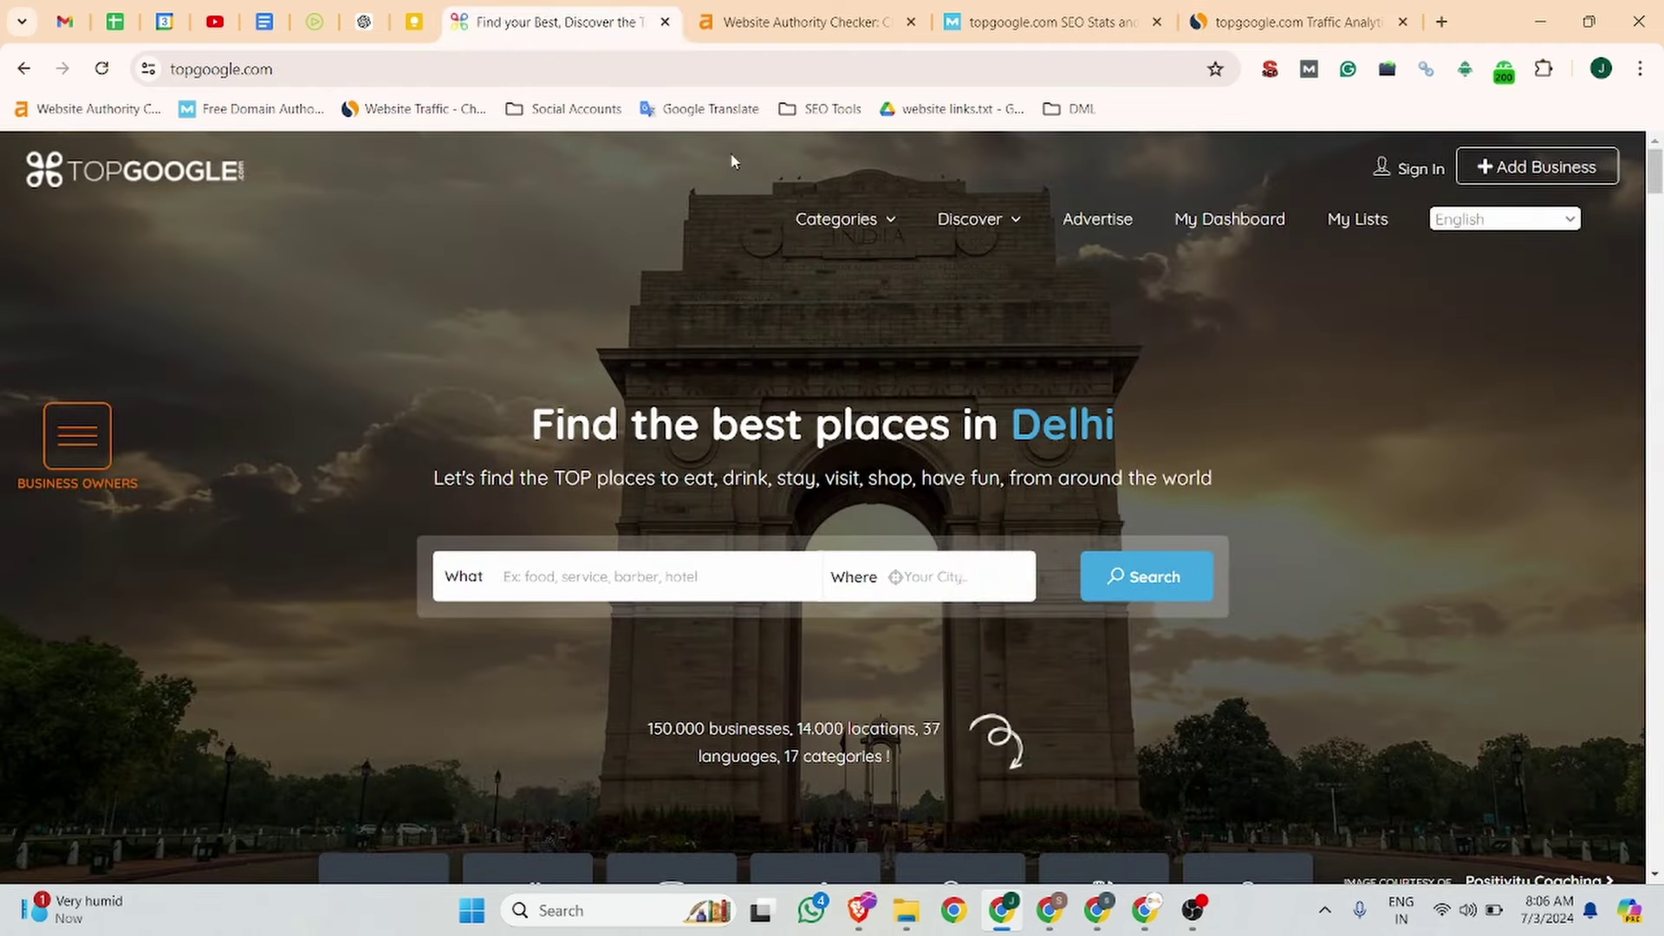
left_click(1560, 172)
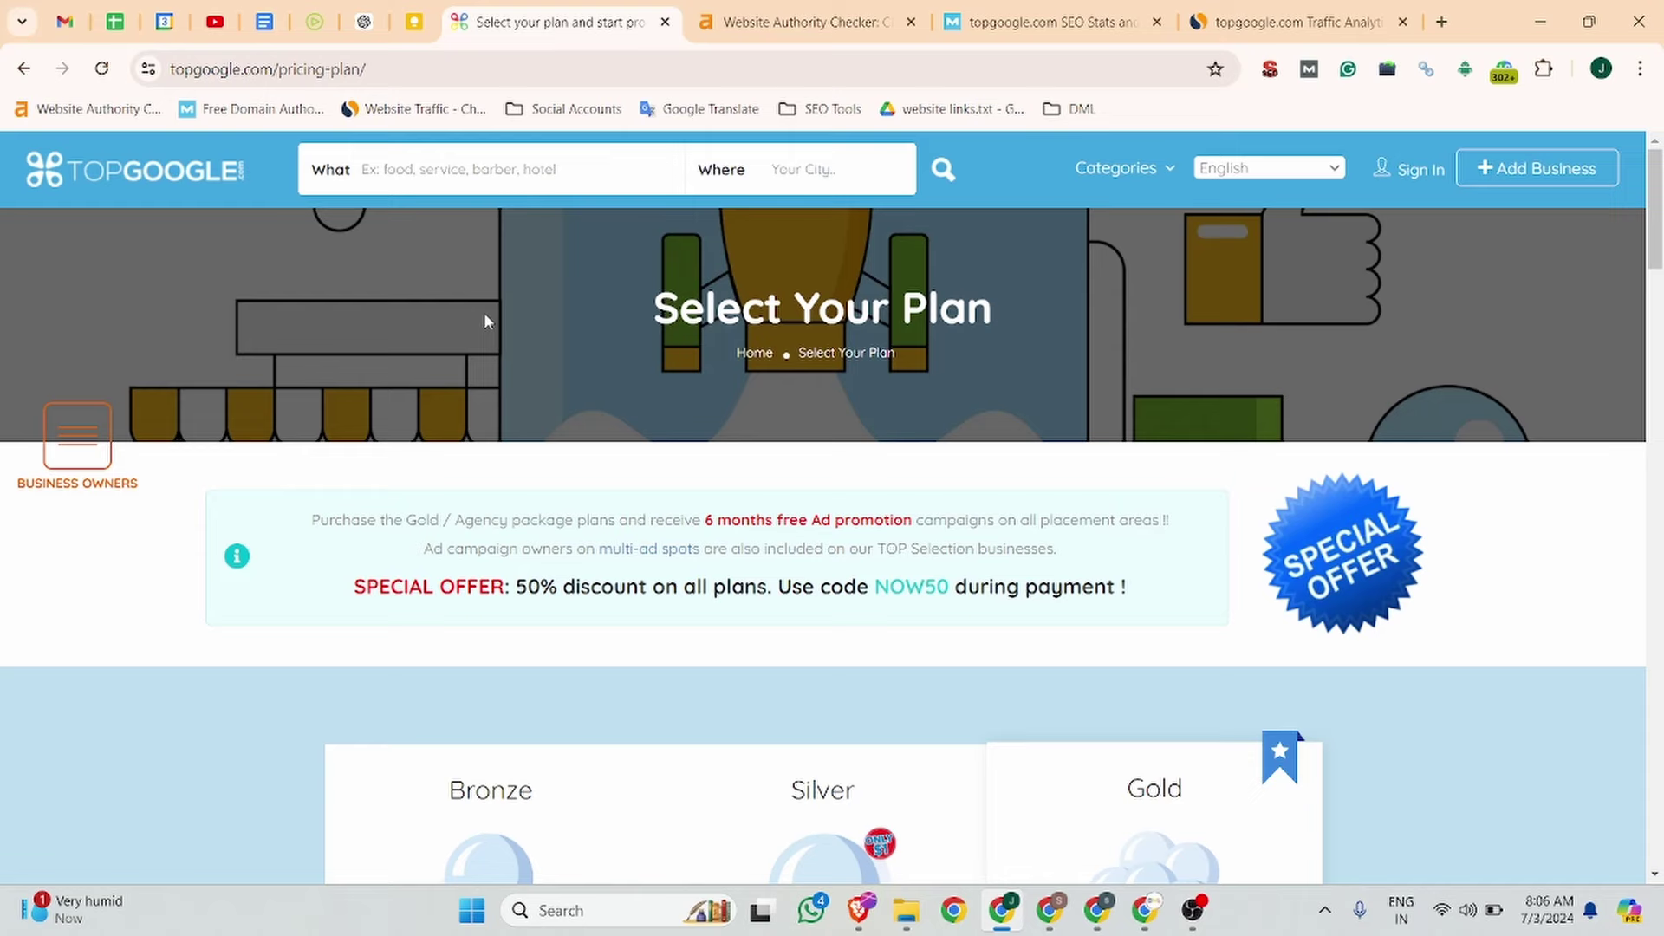
scroll(521, 304, "down", 2)
scroll(596, 304, "up", 1)
scroll(596, 308, "down", 5)
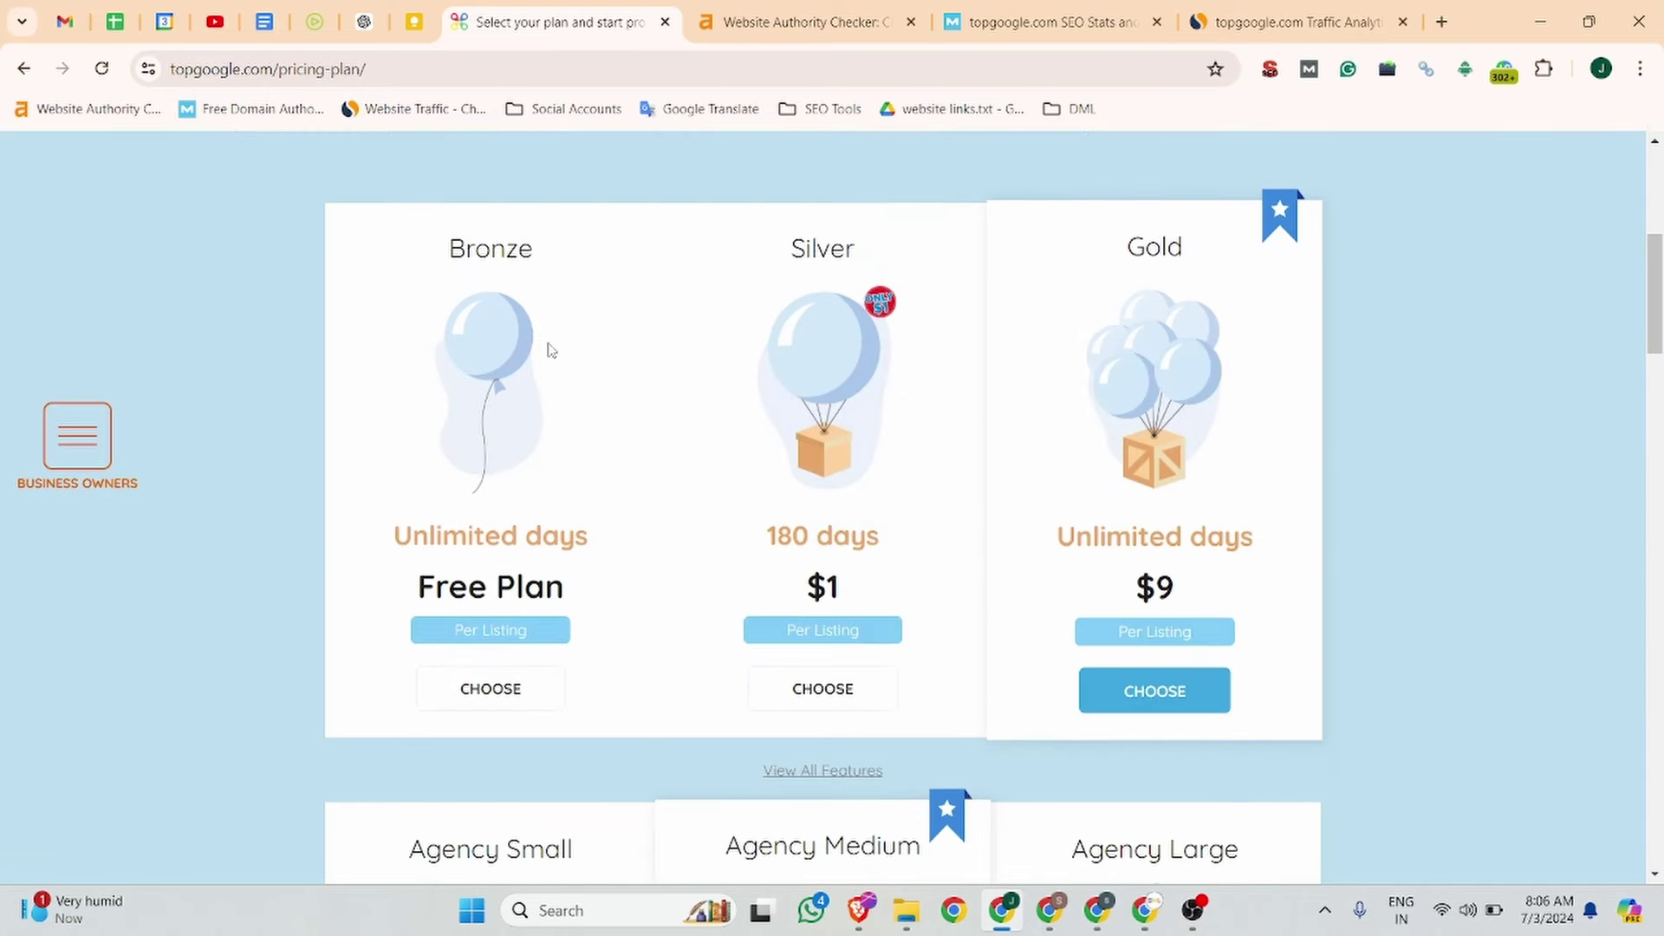
scroll(929, 301, "up", 1)
scroll(589, 329, "down", 1)
Choose the free Bronze plan and paste Jobma from the notes as the listing title.
left_click(481, 689)
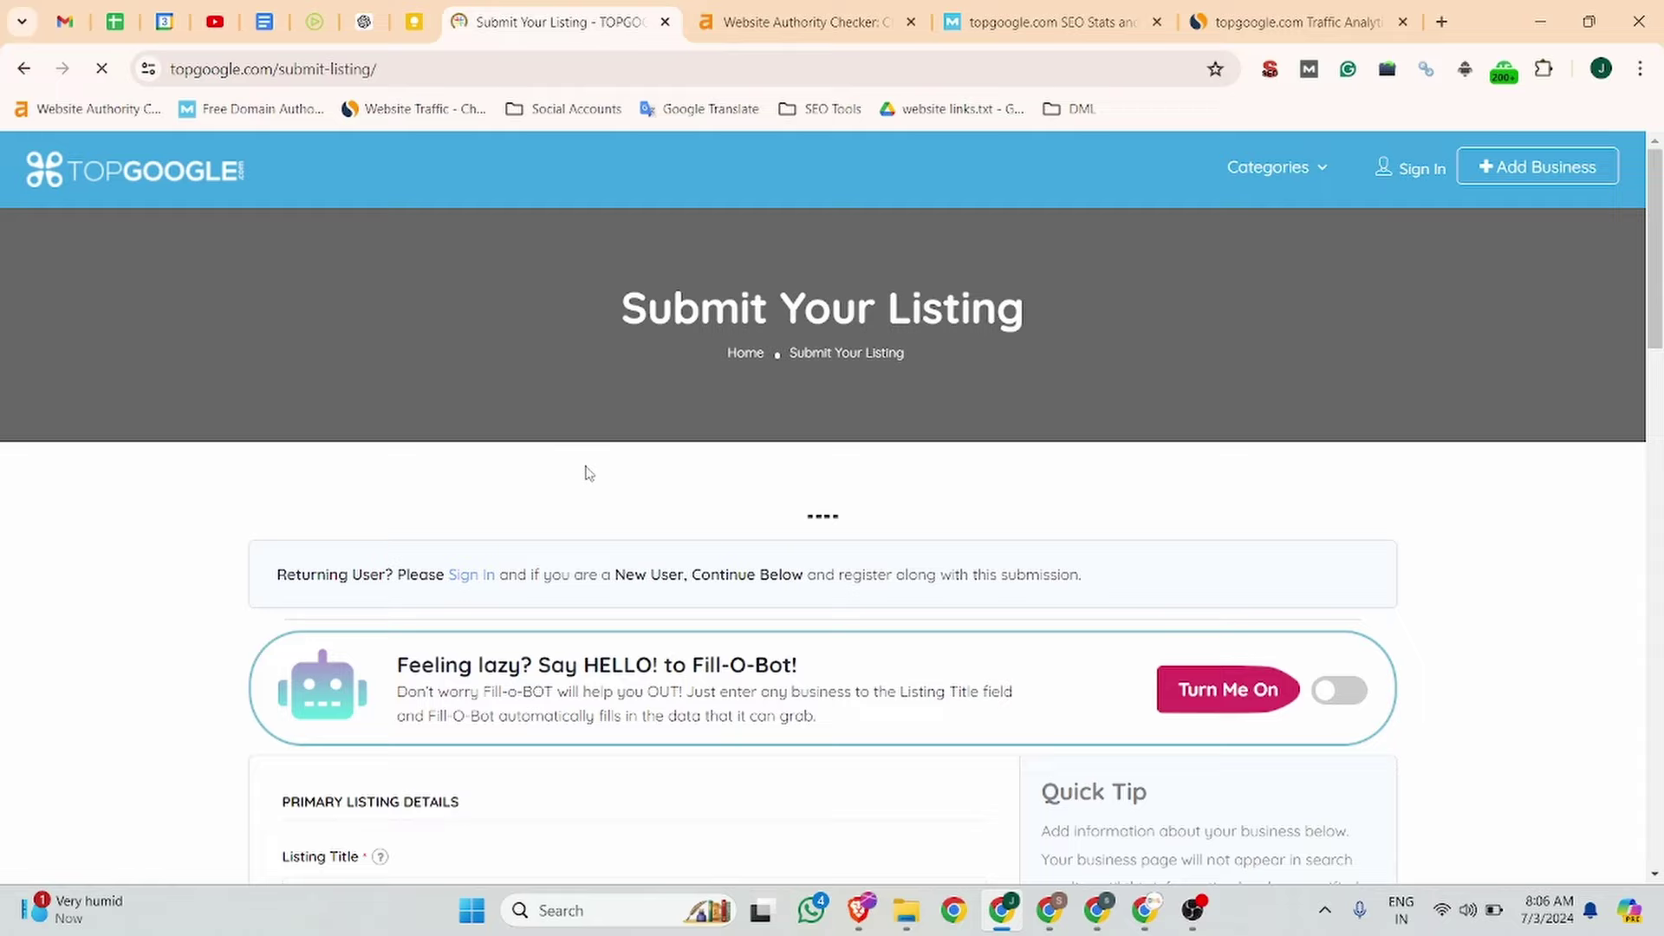
scroll(599, 331, "down", 5)
left_click(319, 371)
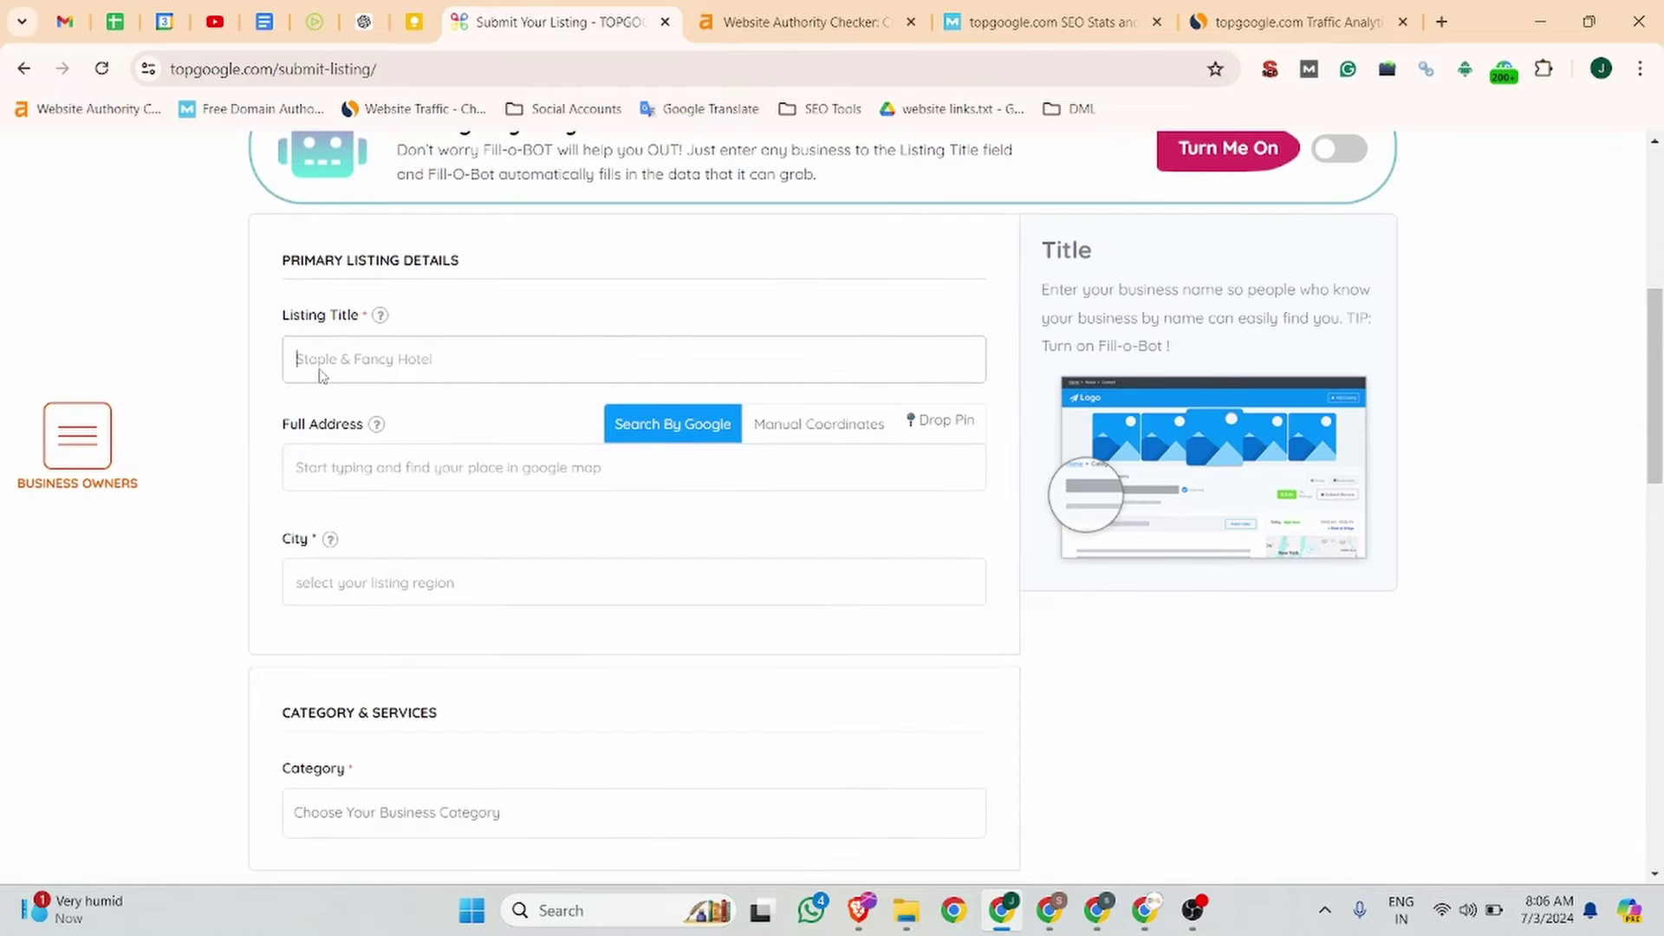
left_click(265, 22)
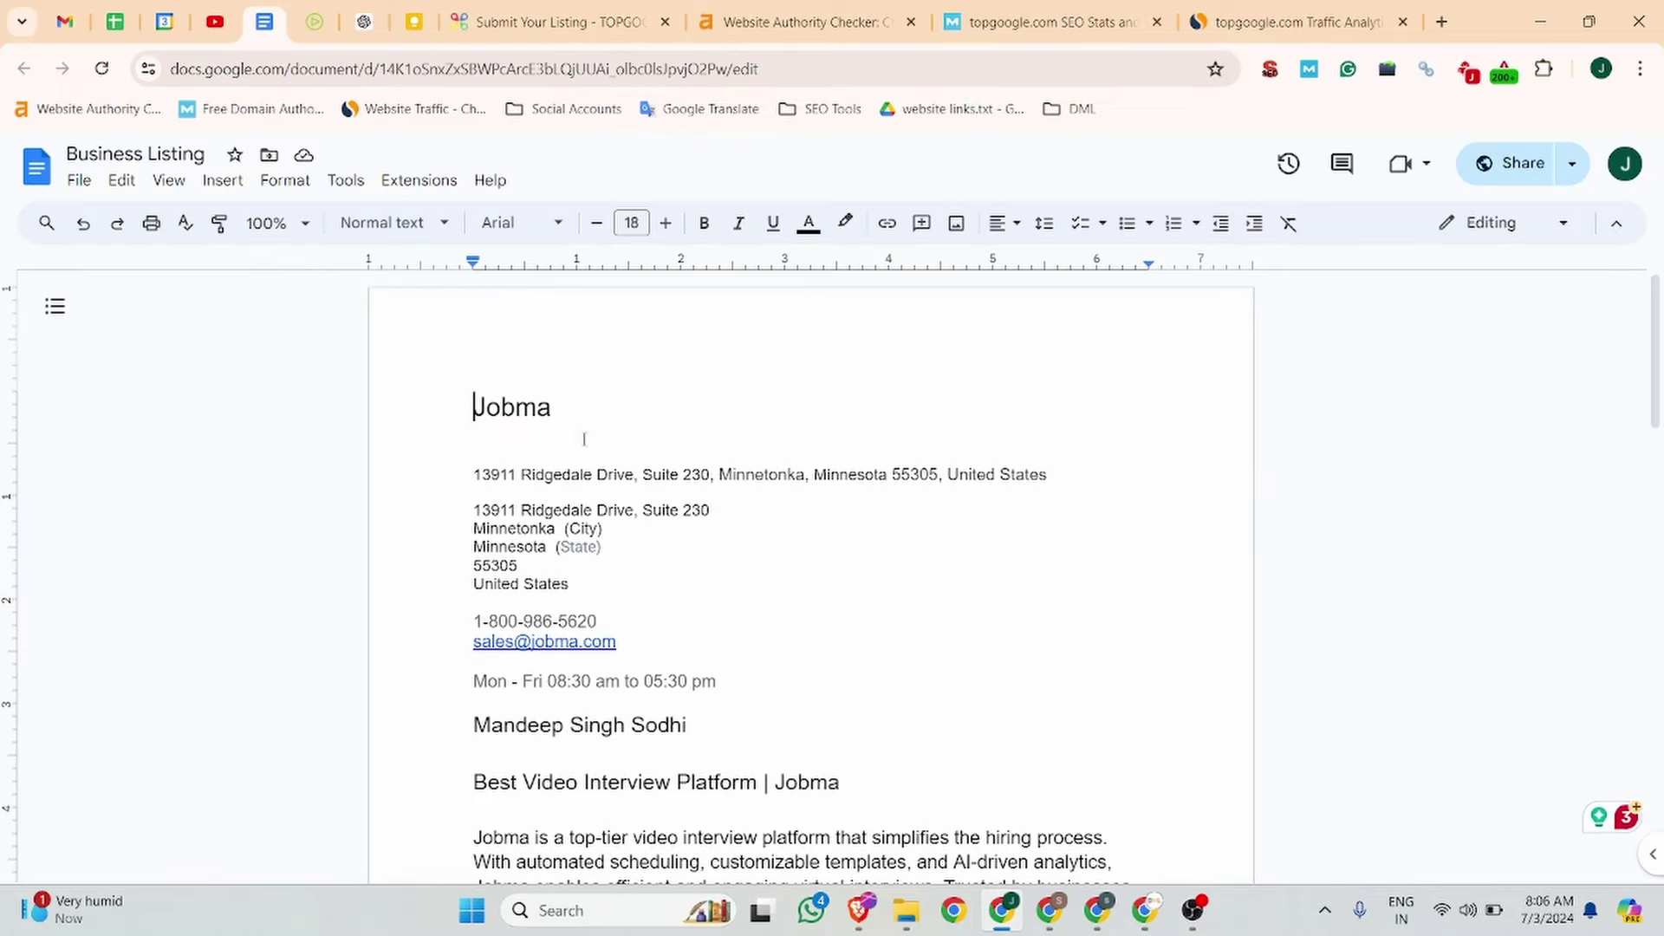
left_click_drag(564, 404, 426, 406)
key("ctrl+c")
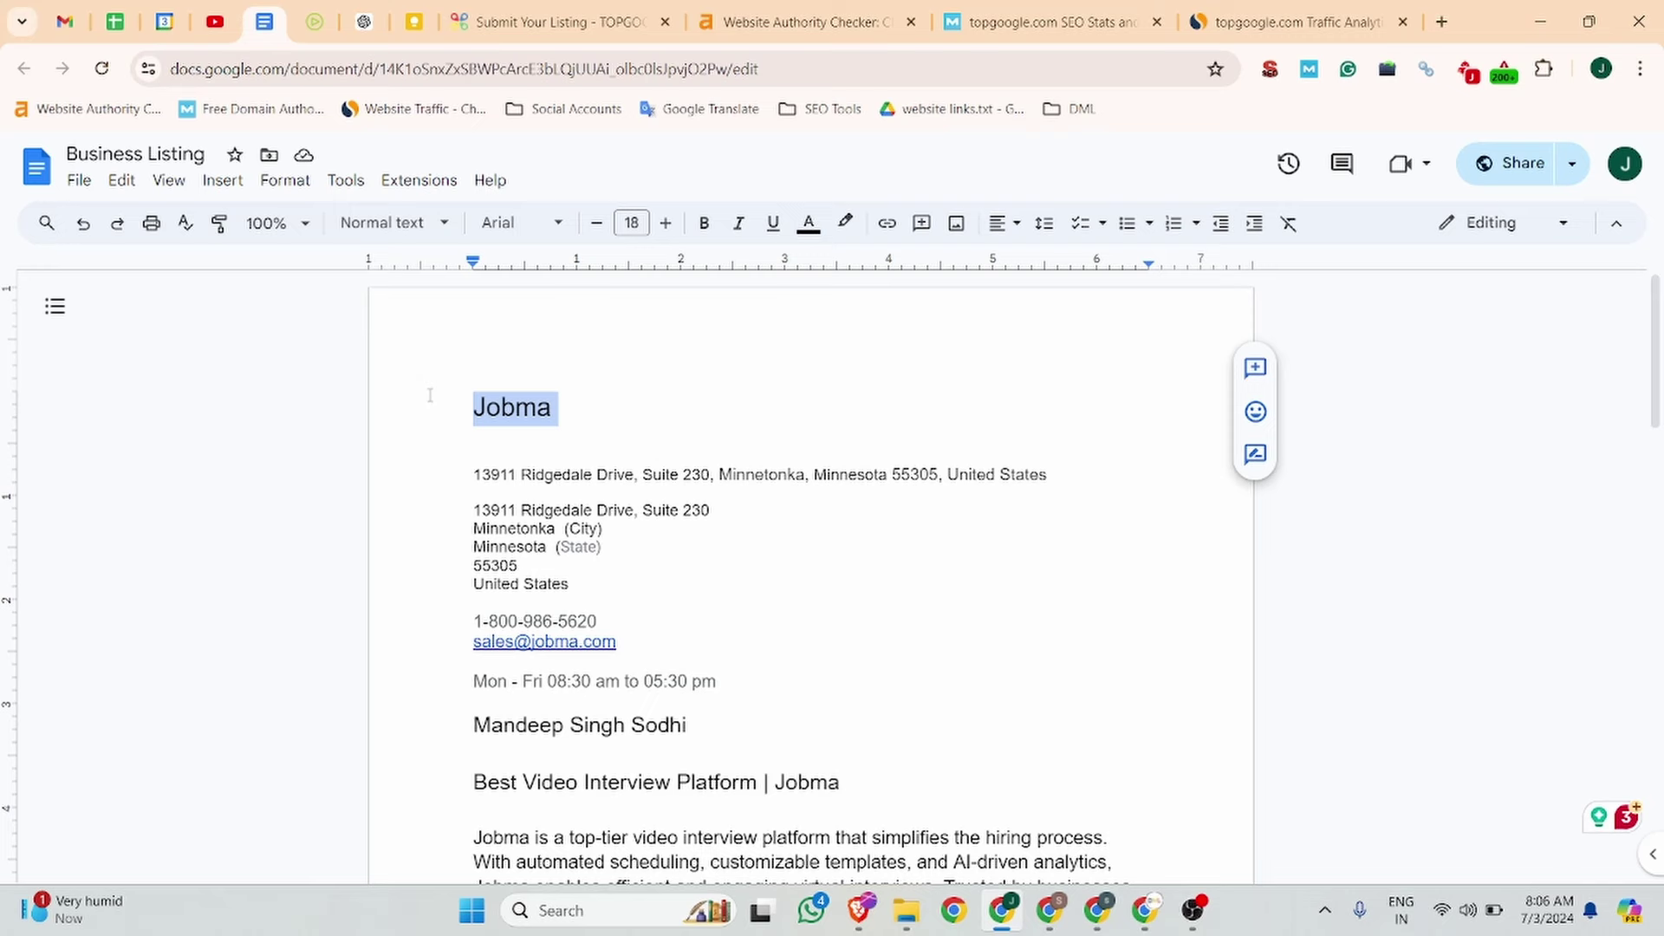
left_click(572, 35)
left_click(336, 376)
key("ctrl+v")
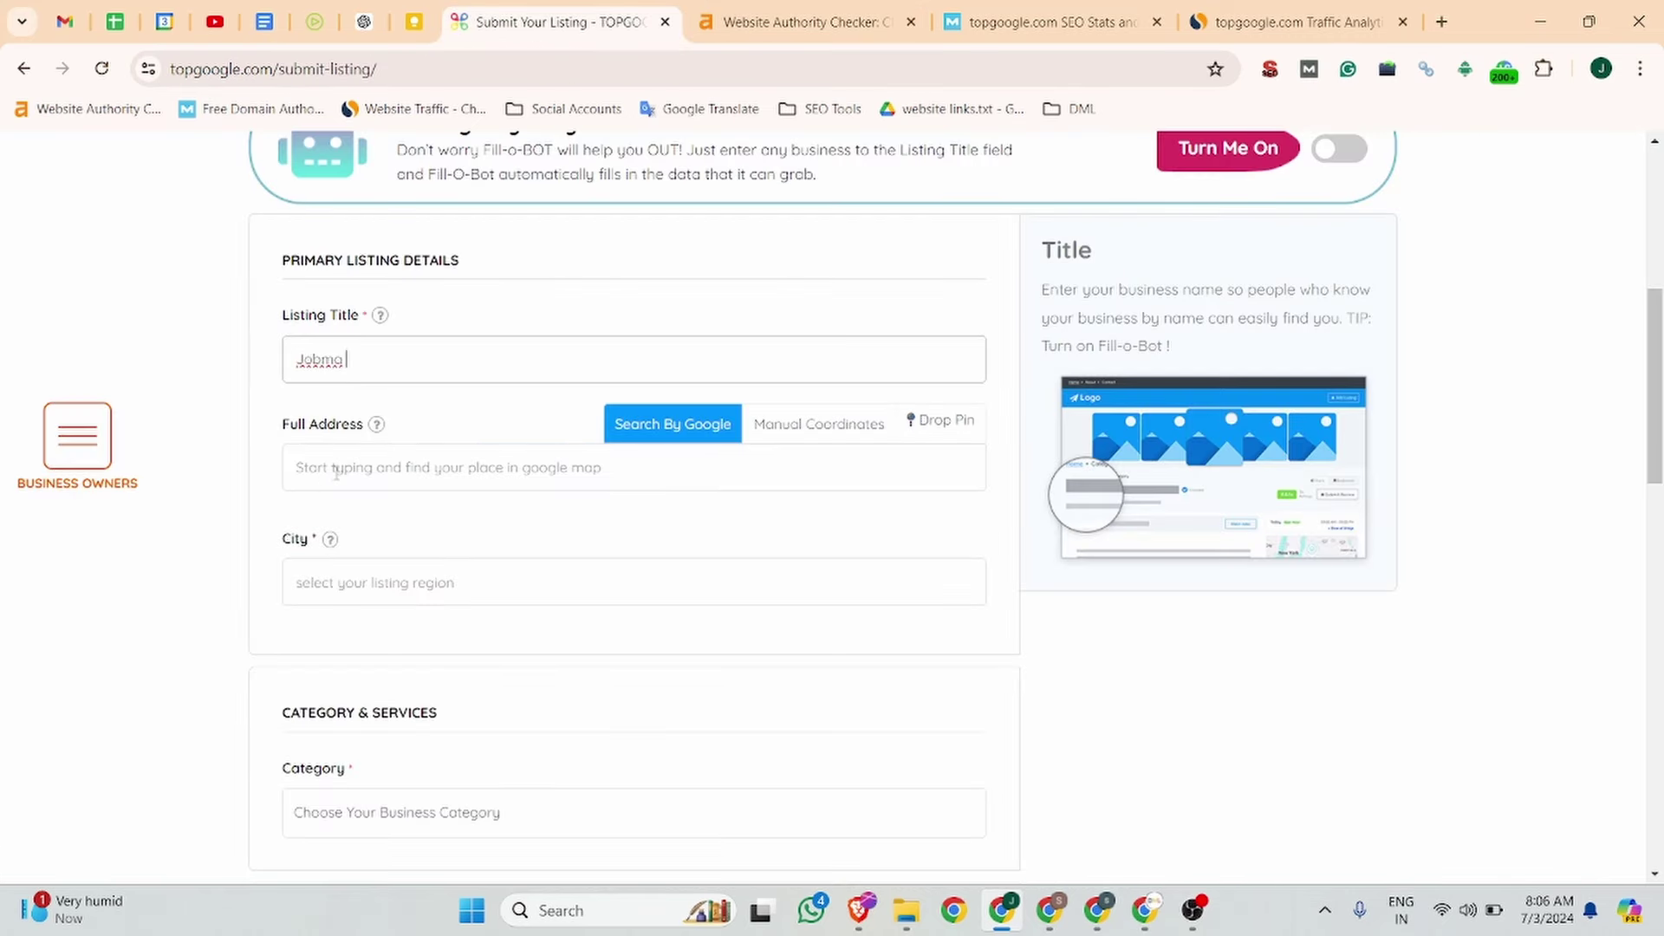
Paste Jobma's street address from the Business Listing document into Full Address.
left_click(337, 472)
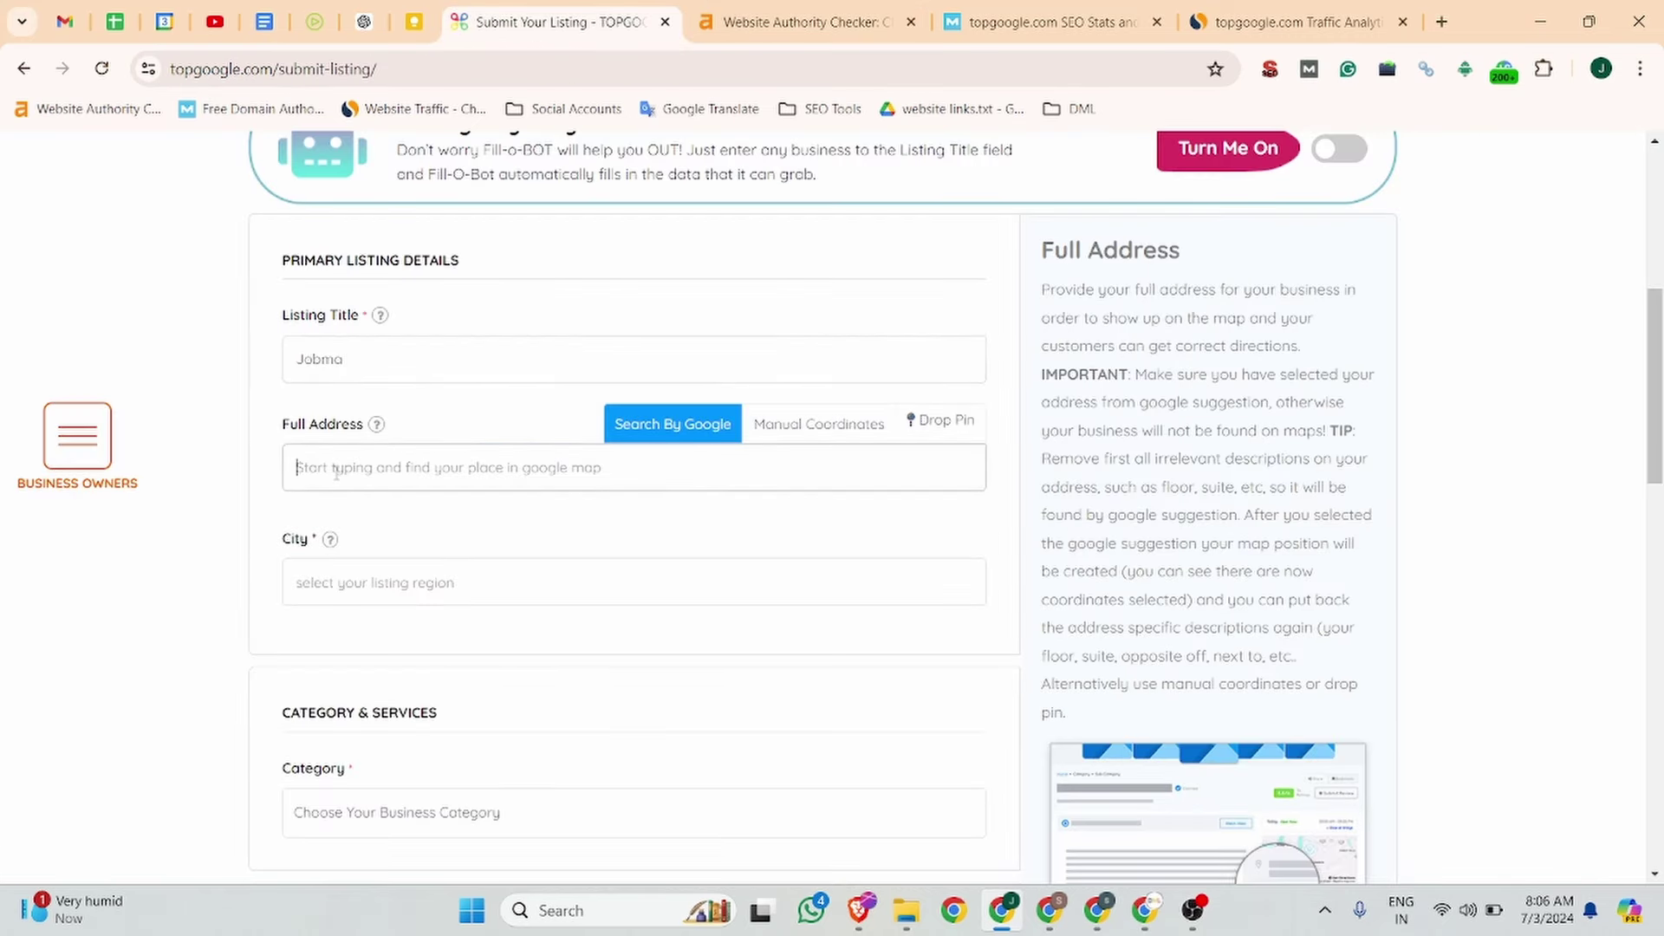
left_click(264, 22)
left_click_drag(744, 515, 438, 509)
key("ctrl+c")
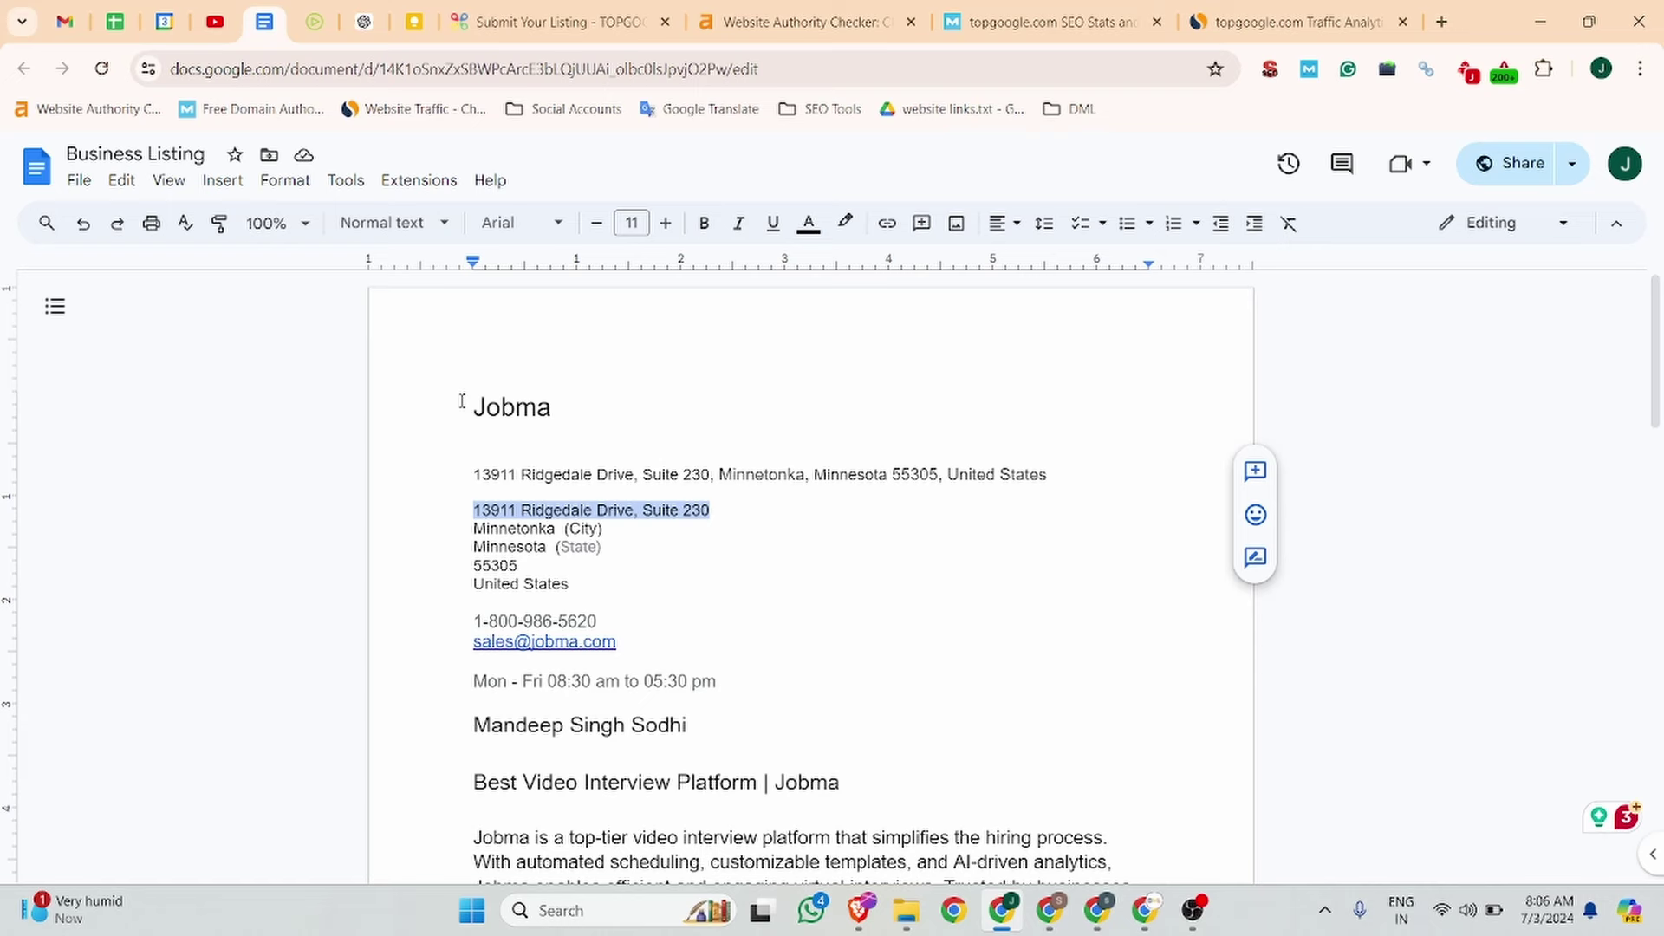
left_click(554, 21)
key("ctrl+v")
Accept the Minnetonka, MN address suggestion and set the city to Minnetonka, MN, USA.
left_click(349, 583)
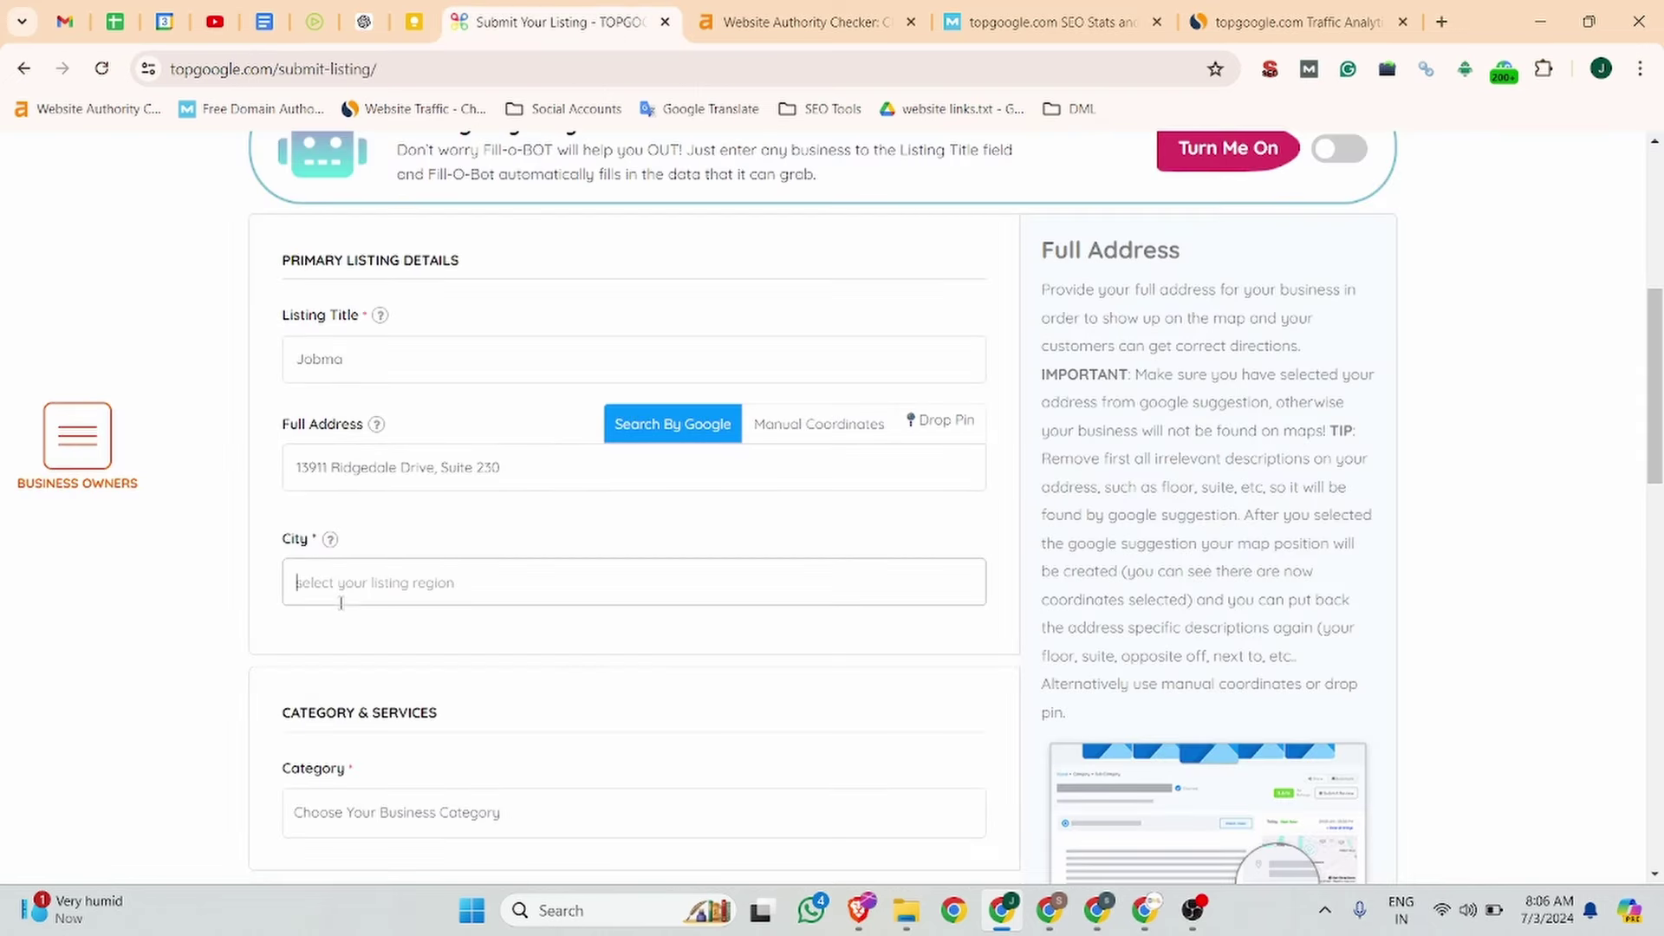
left_click(263, 21)
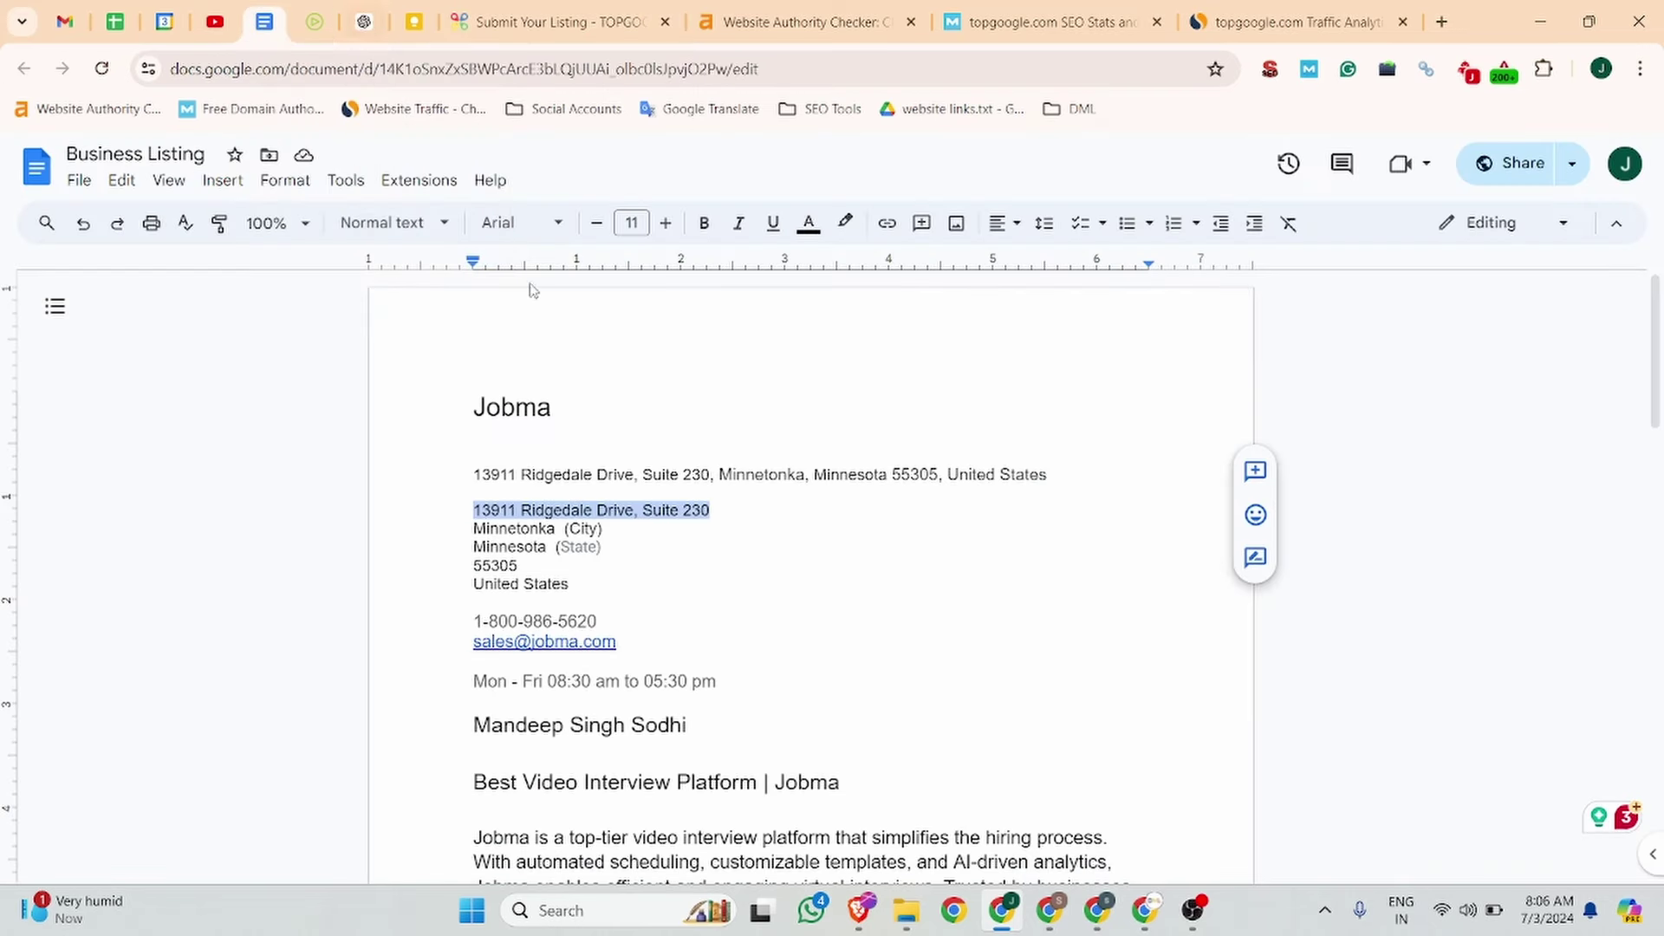
left_click_drag(555, 529, 474, 529)
key("ctrl+c")
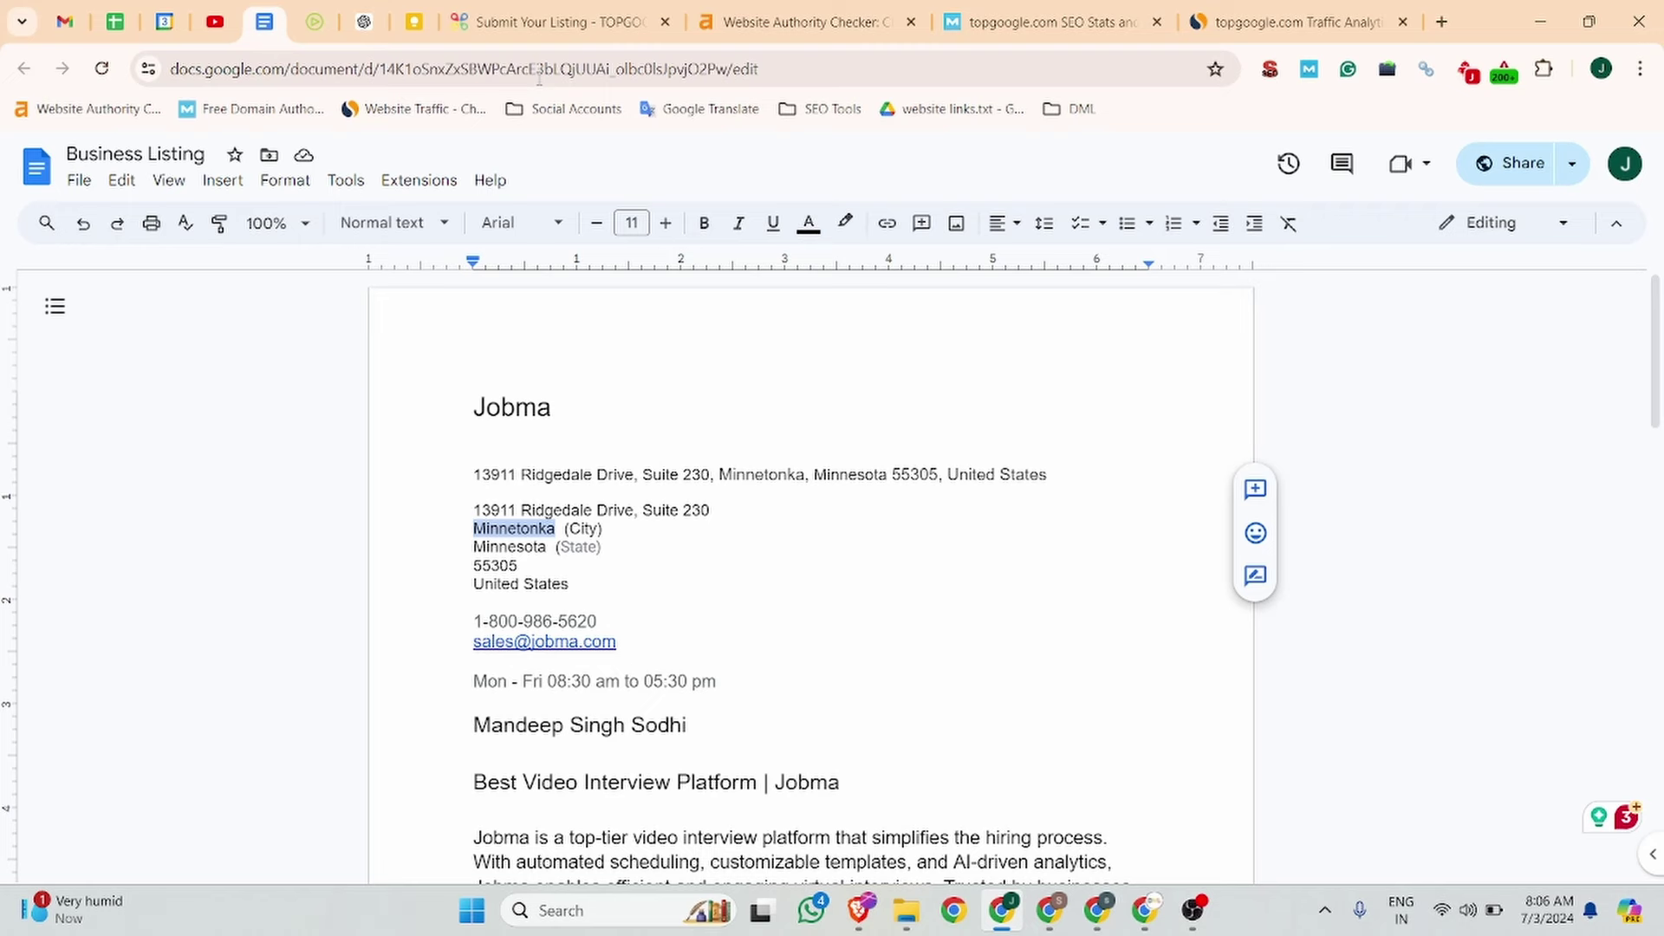
left_click(555, 21)
left_click(338, 464)
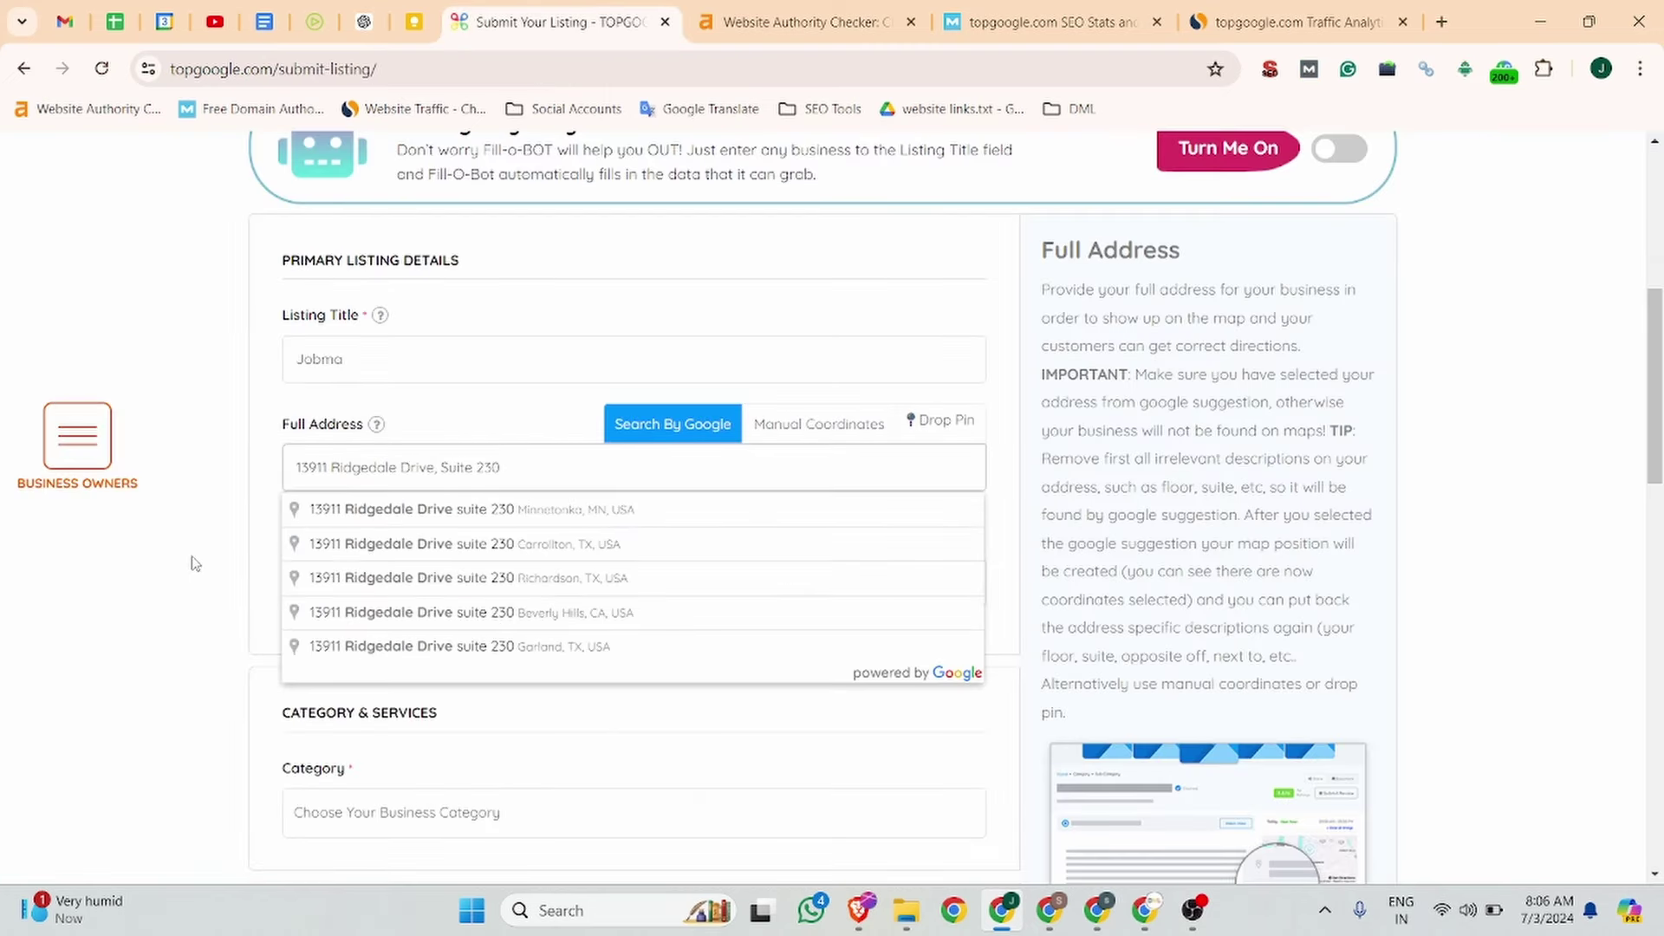
left_click(189, 585)
left_click(402, 472)
left_click(465, 511)
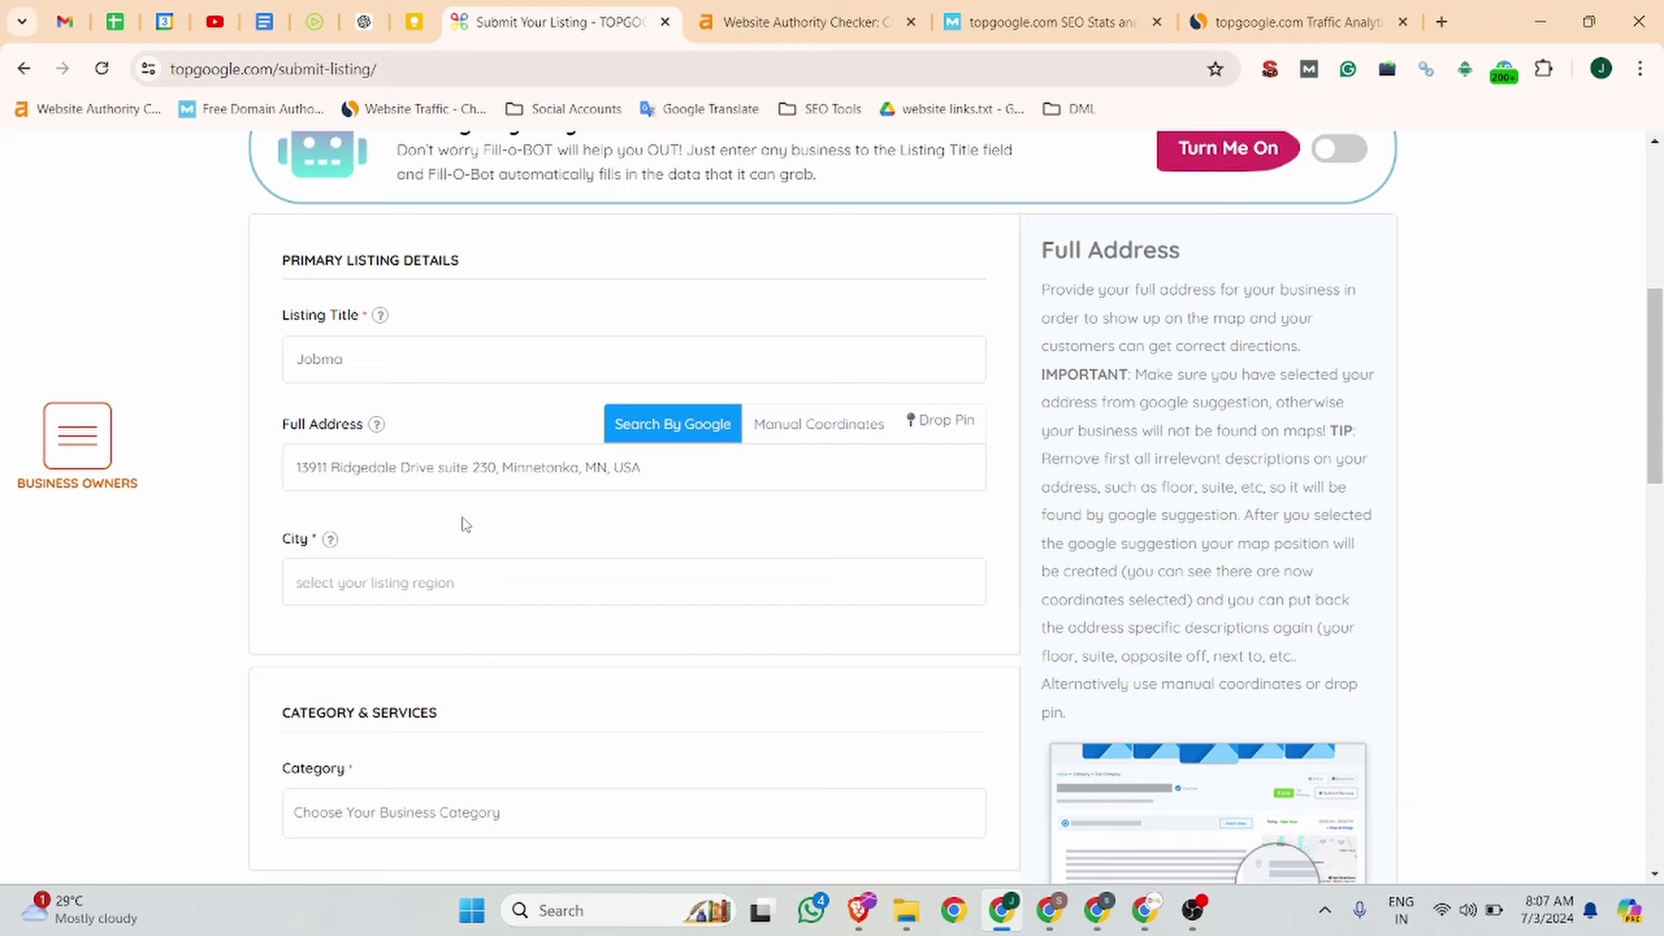
left_click(392, 579)
key("ctrl+v")
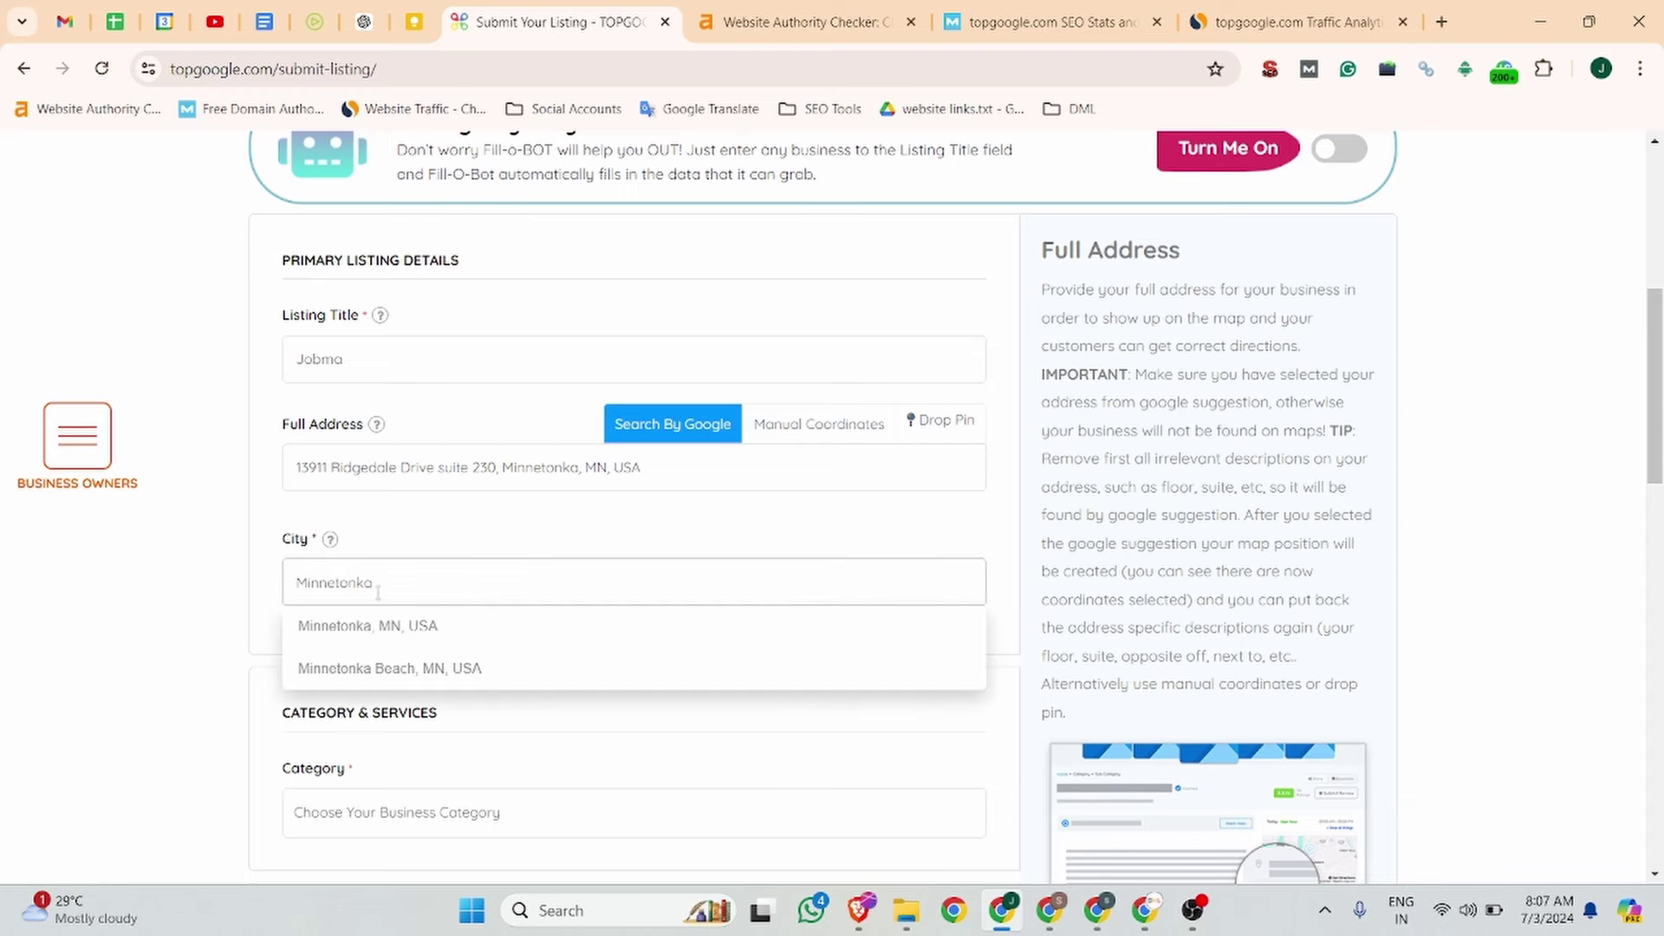
left_click(389, 627)
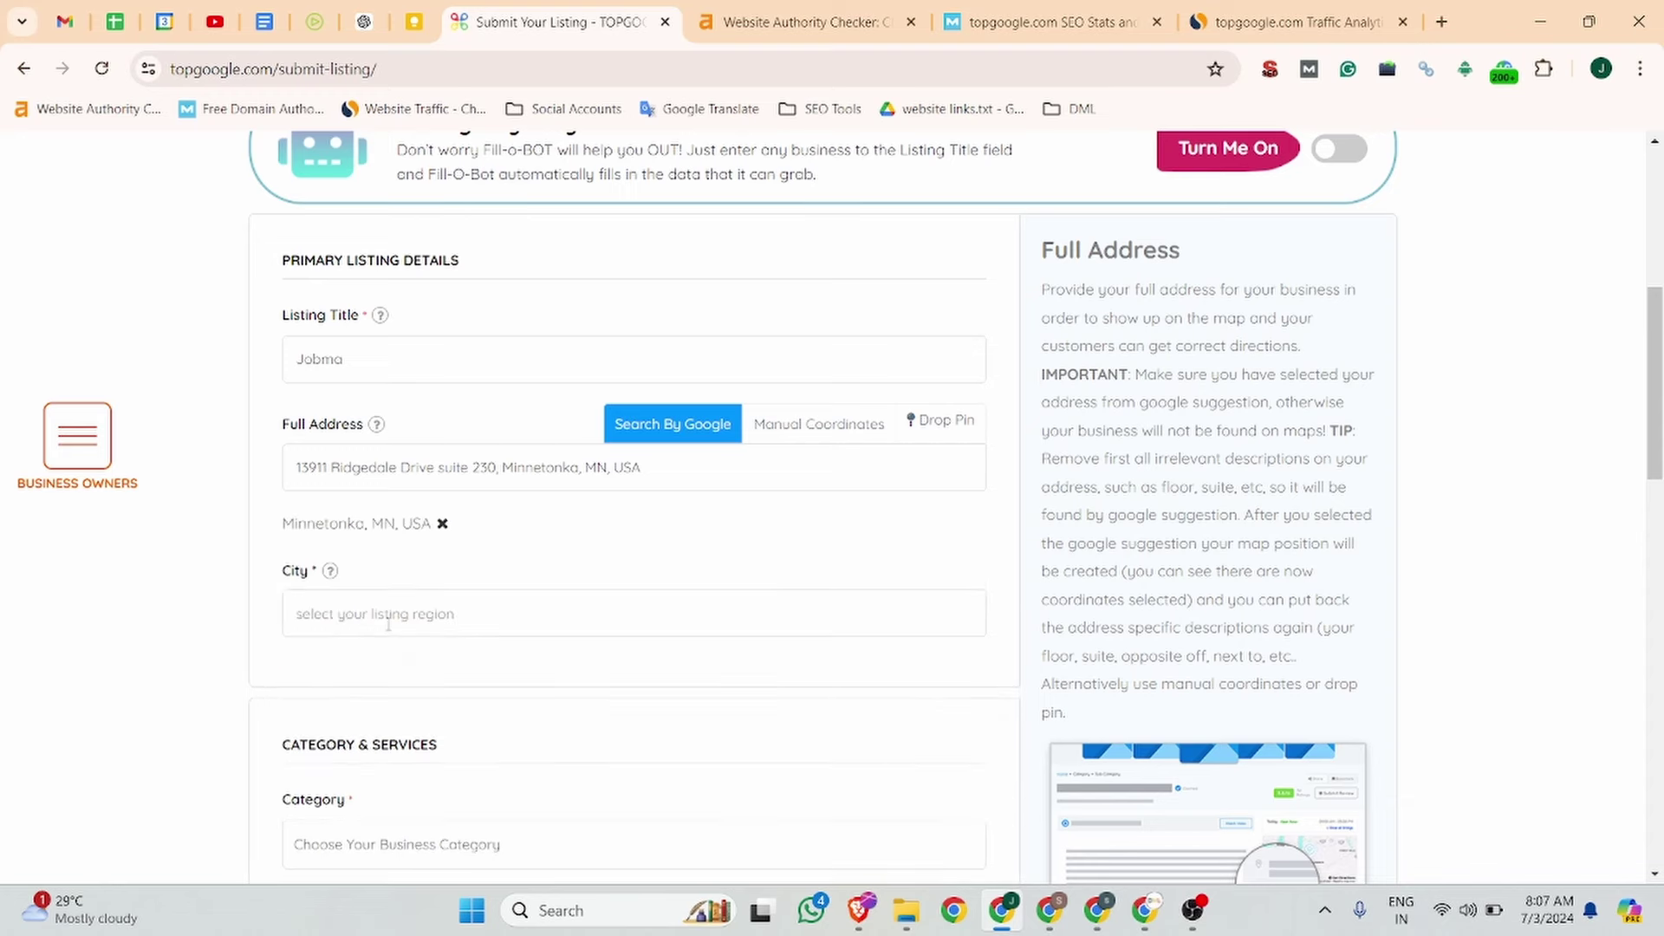
Browse the Category dropdown options and pick General Services as the business category.
scroll(126, 621, "down", 5)
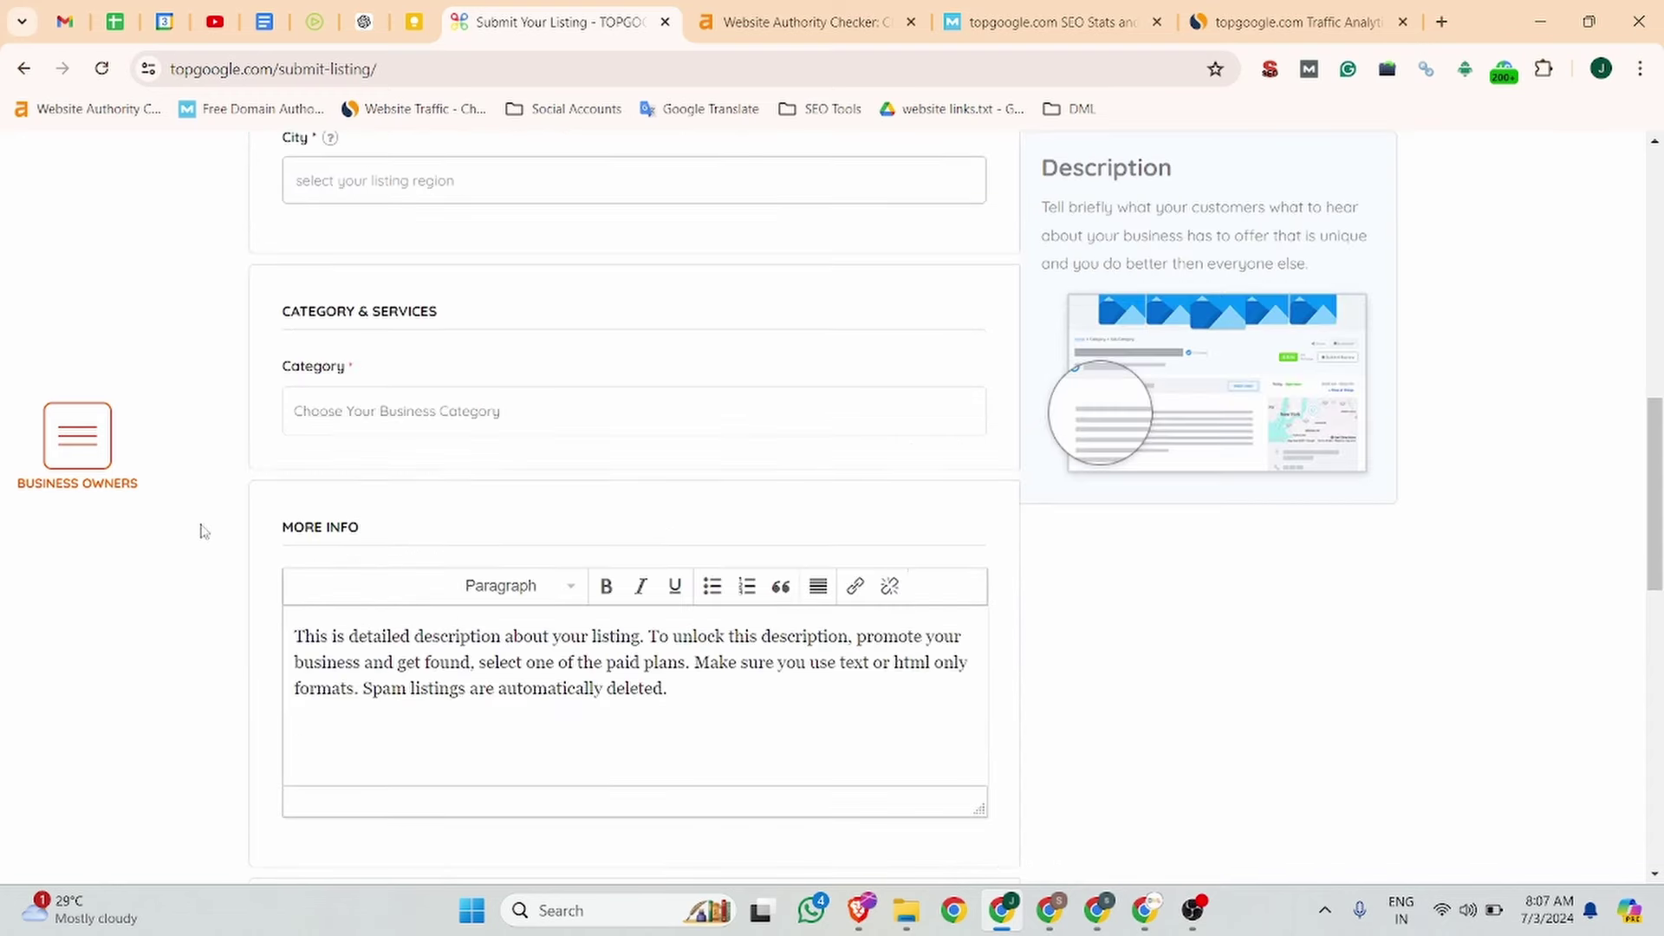
left_click(322, 416)
type("s")
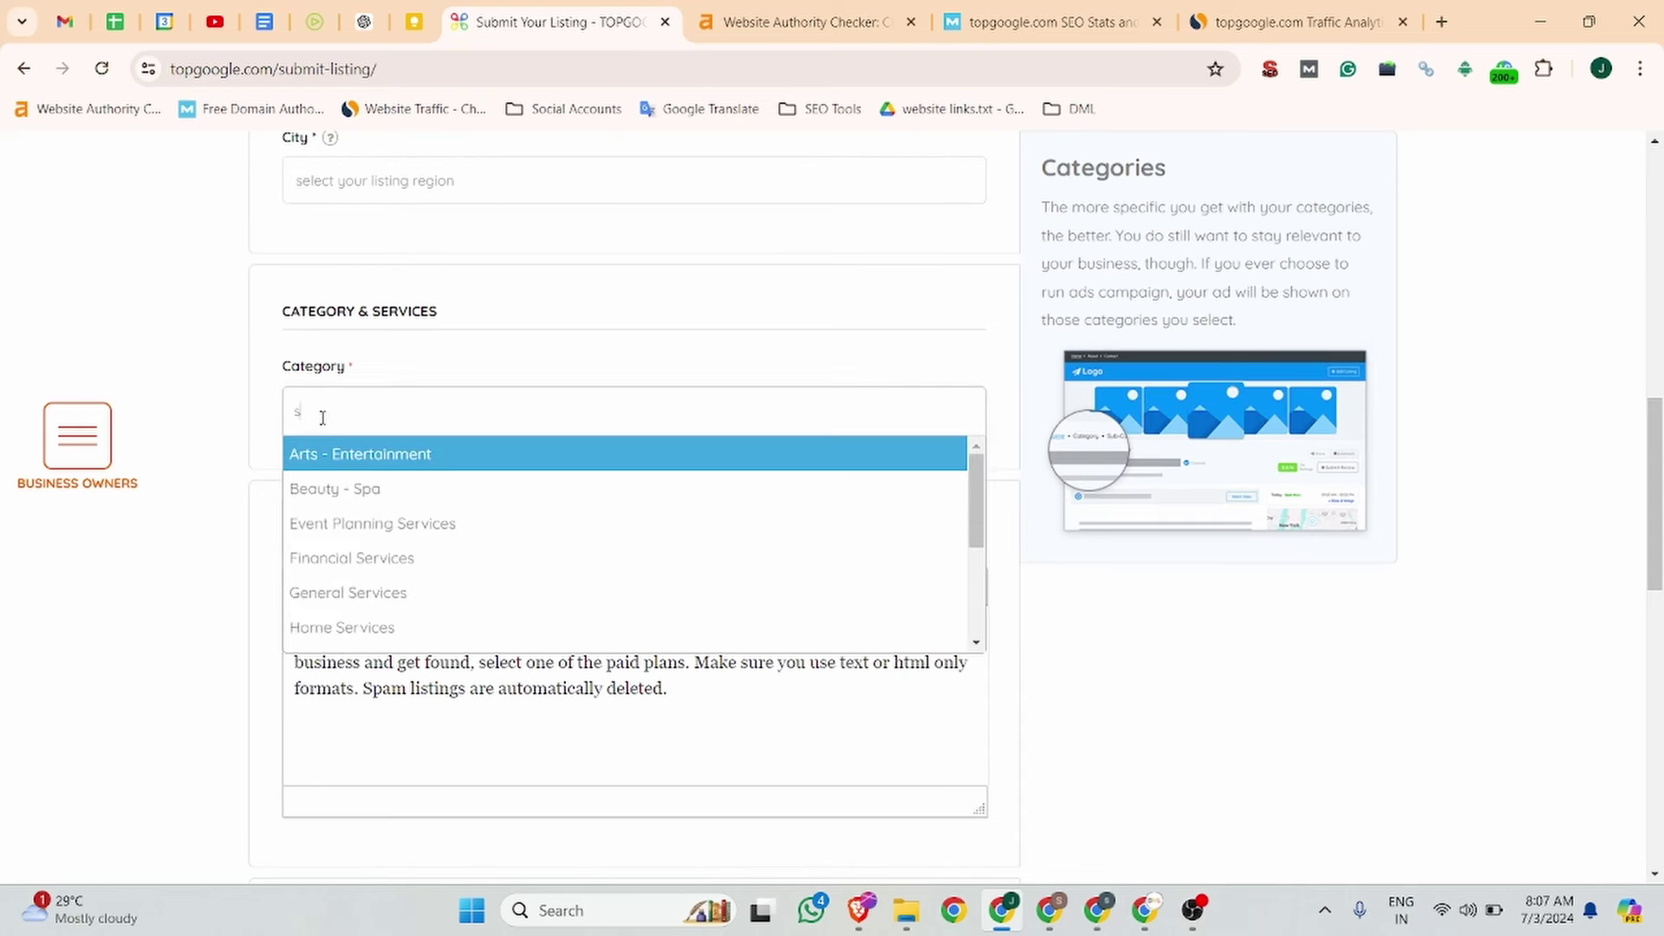
type("of")
key("BackSpace")
key("BackSpace")
key("BackSpace")
scroll(334, 520, "down", 4)
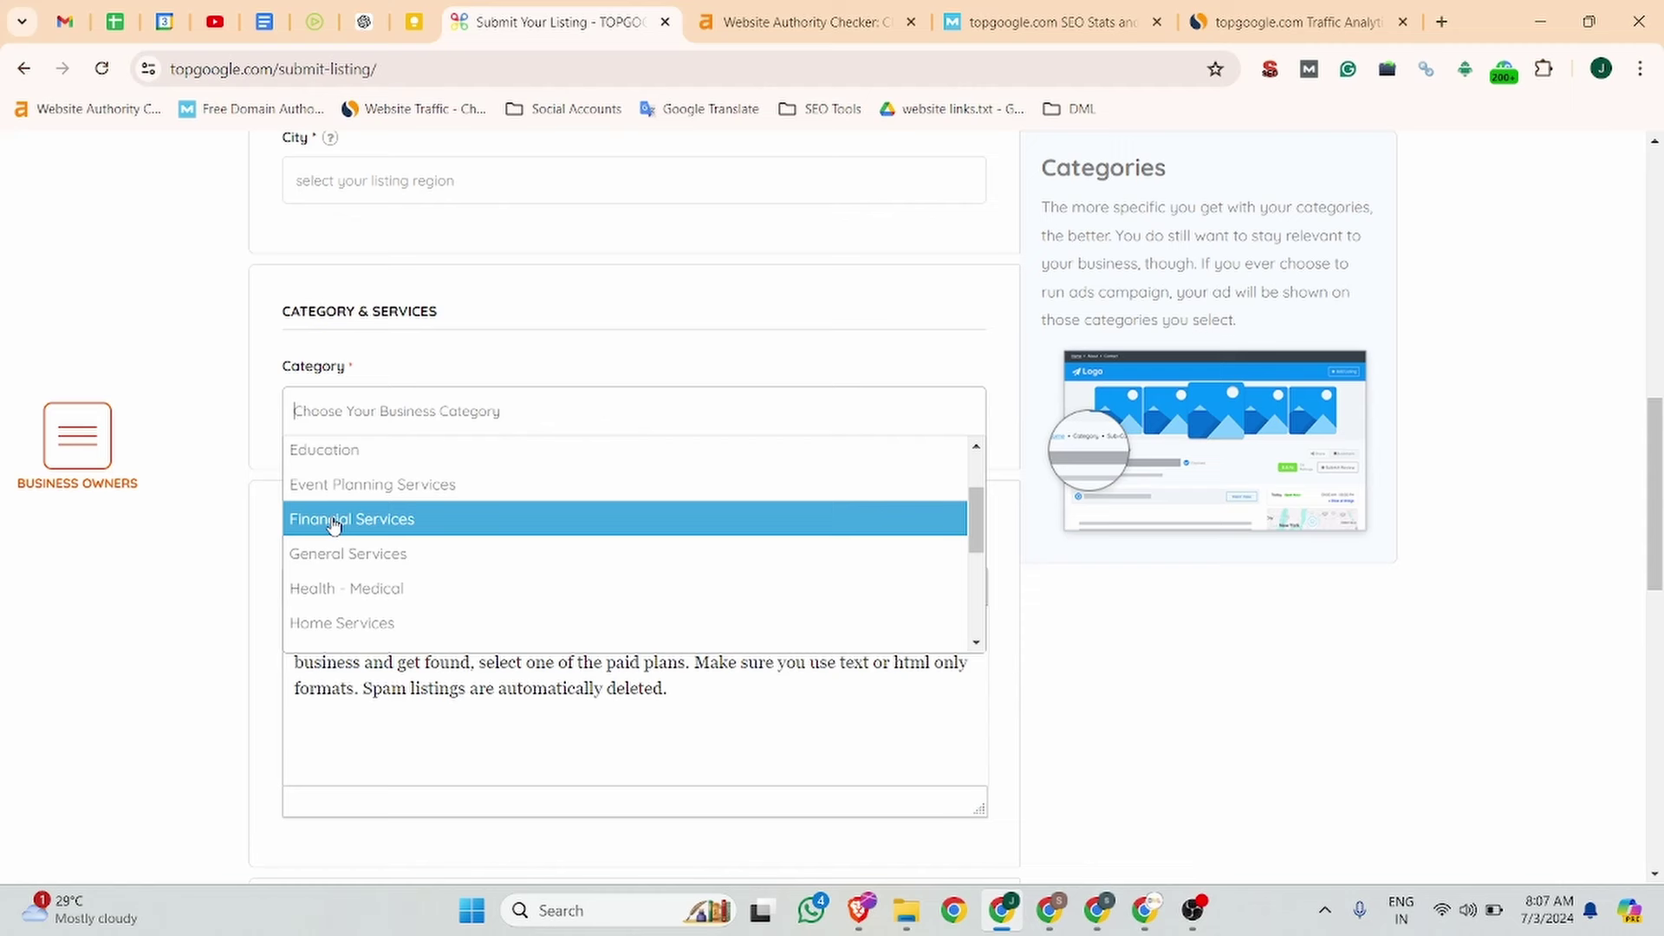
scroll(333, 524, "down", 1)
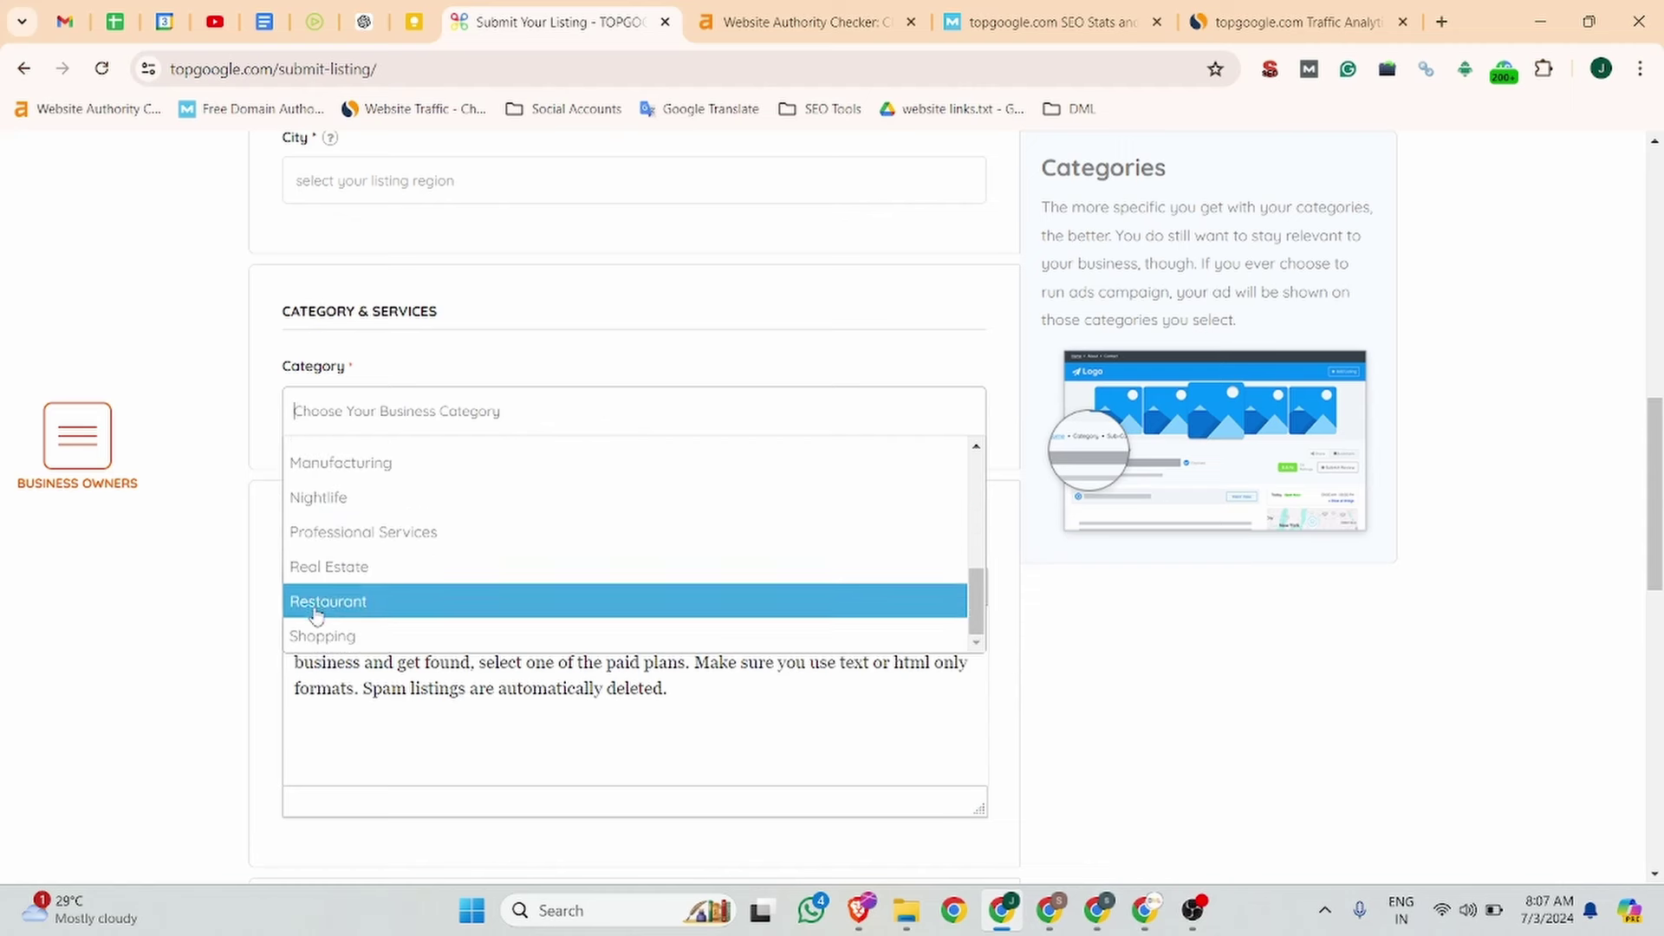
scroll(507, 510, "up", 1)
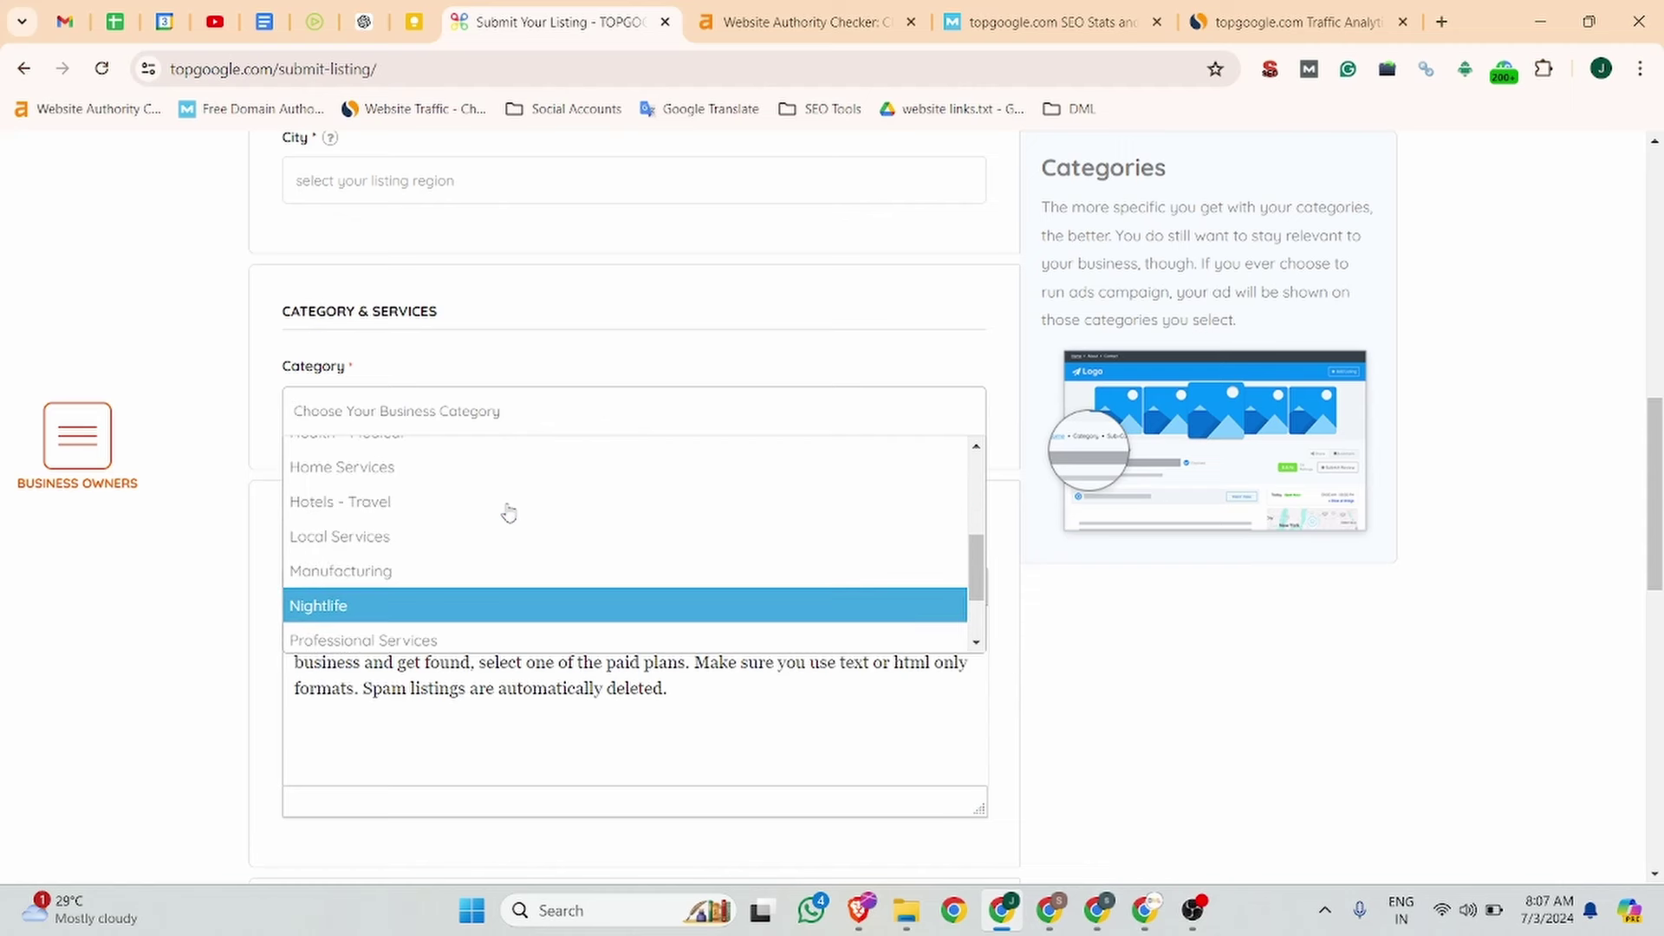
scroll(507, 512, "up", 1)
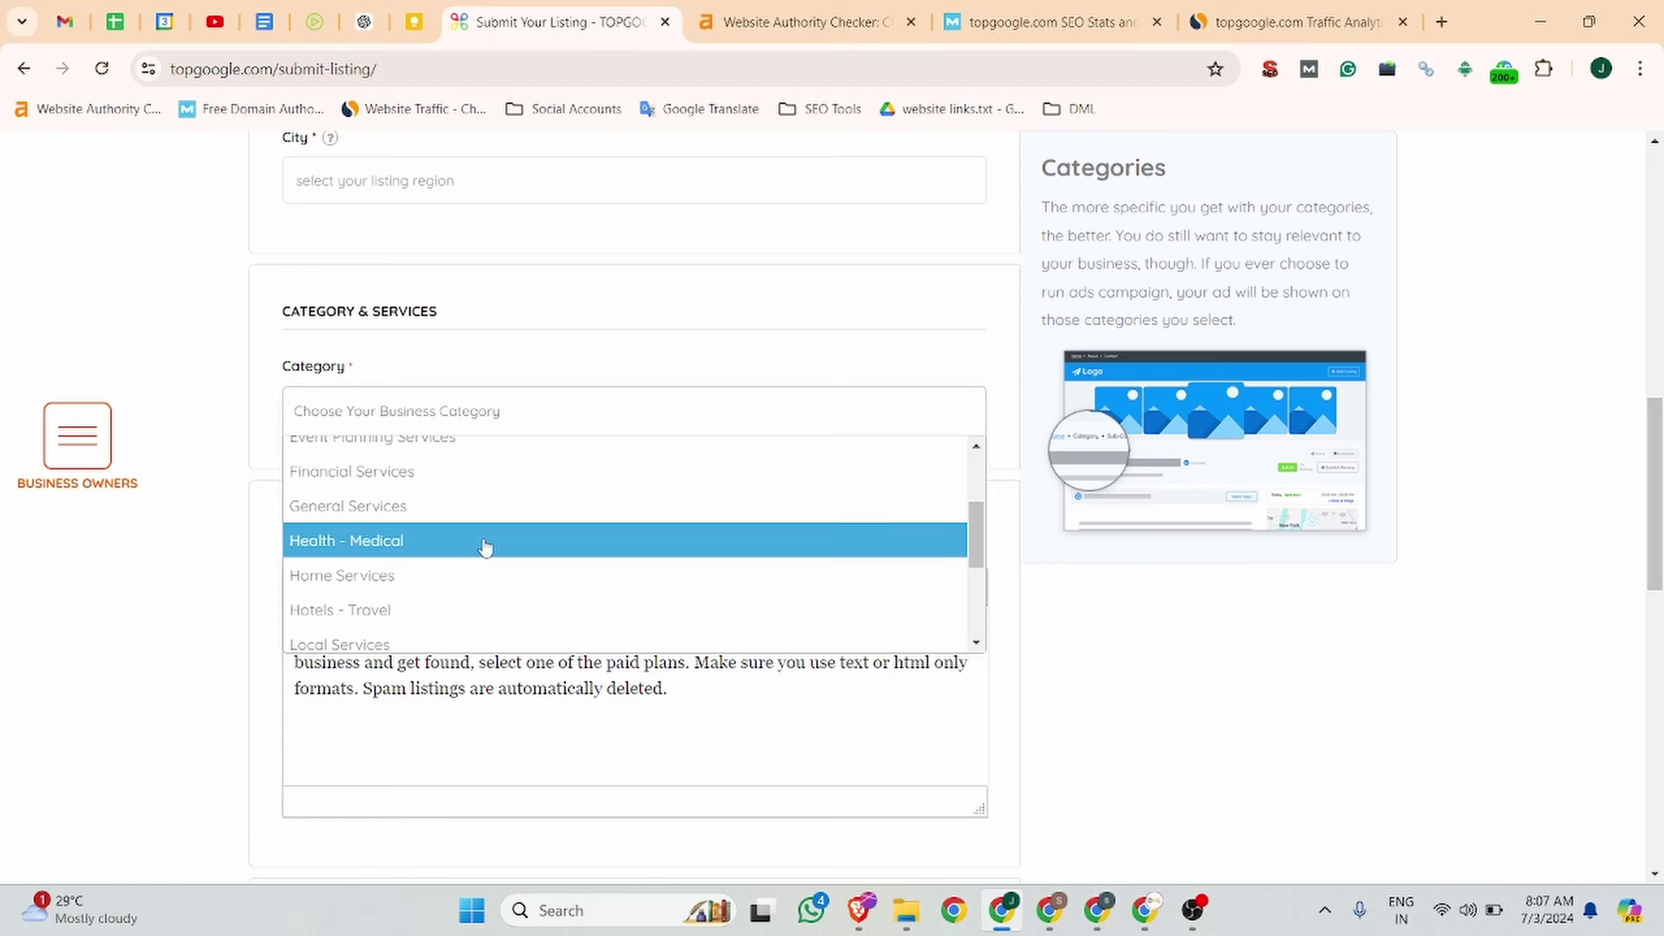
scroll(483, 546, "up", 3)
scroll(465, 559, "up", 1)
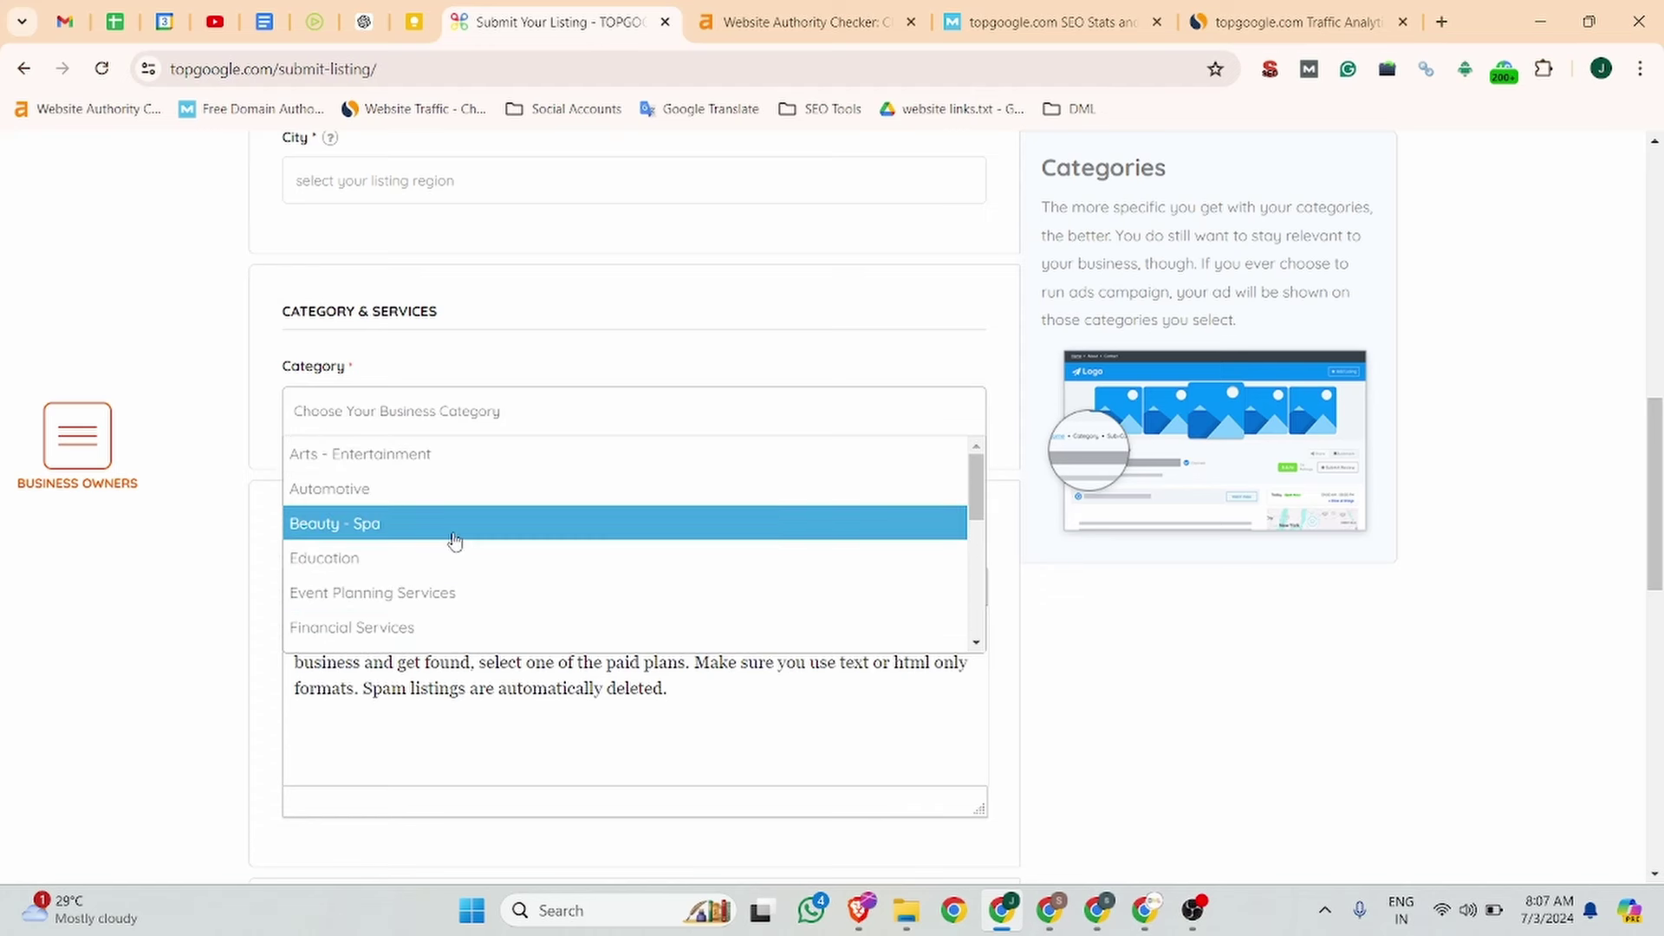
scroll(455, 541, "down", 5)
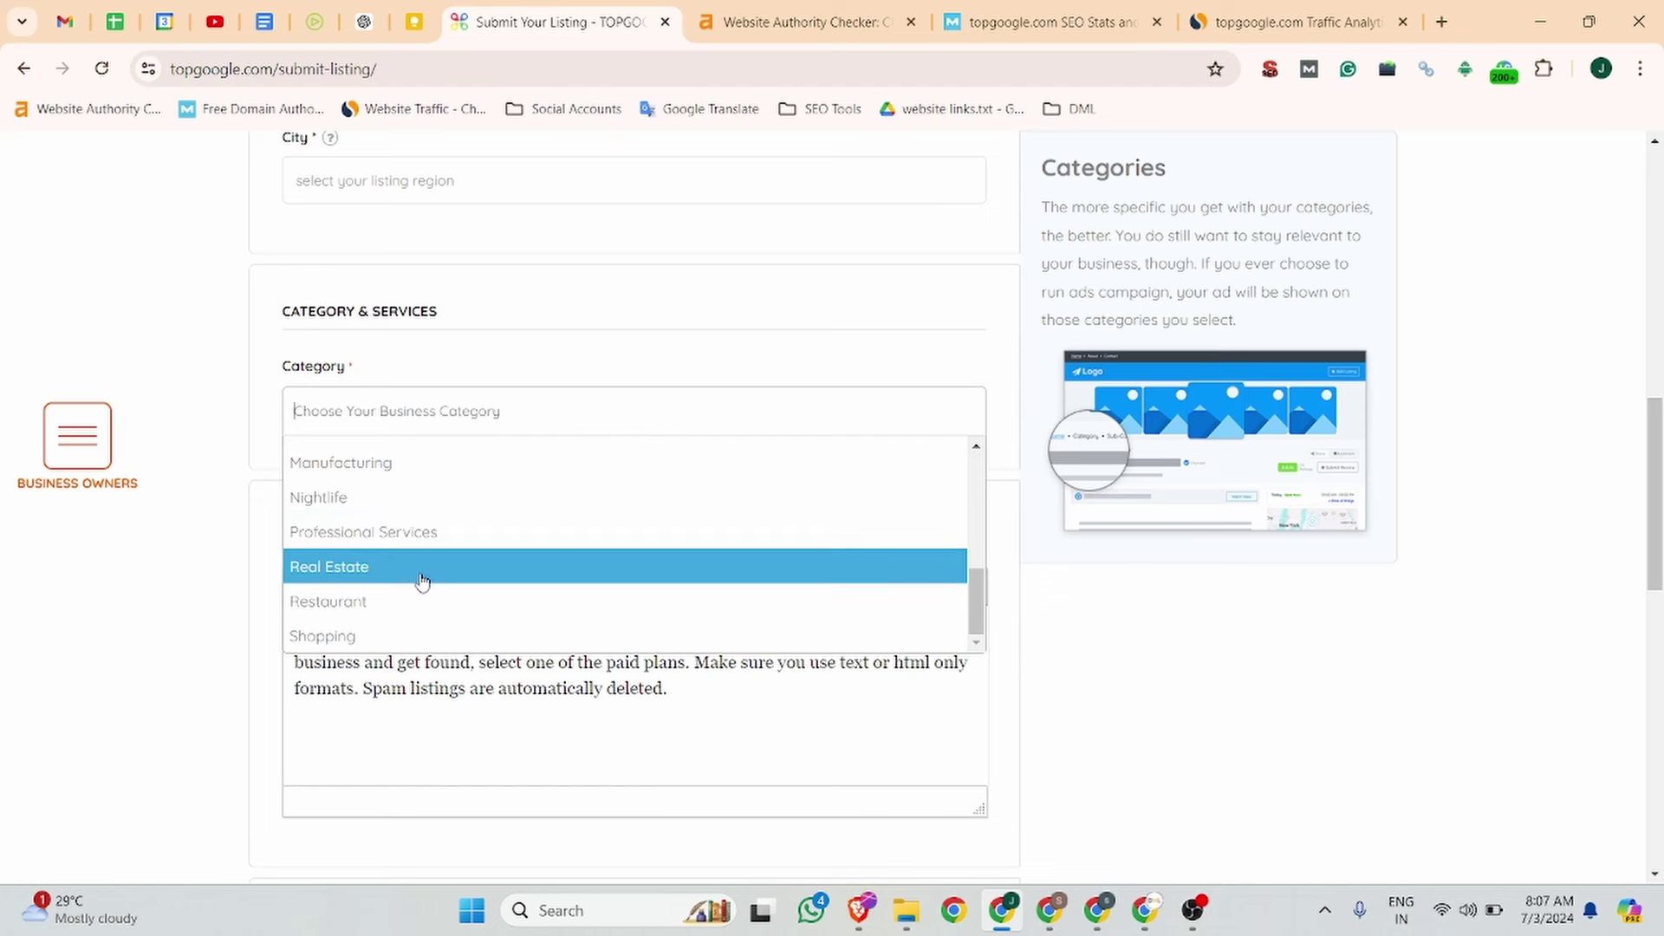
scroll(423, 580, "up", 3)
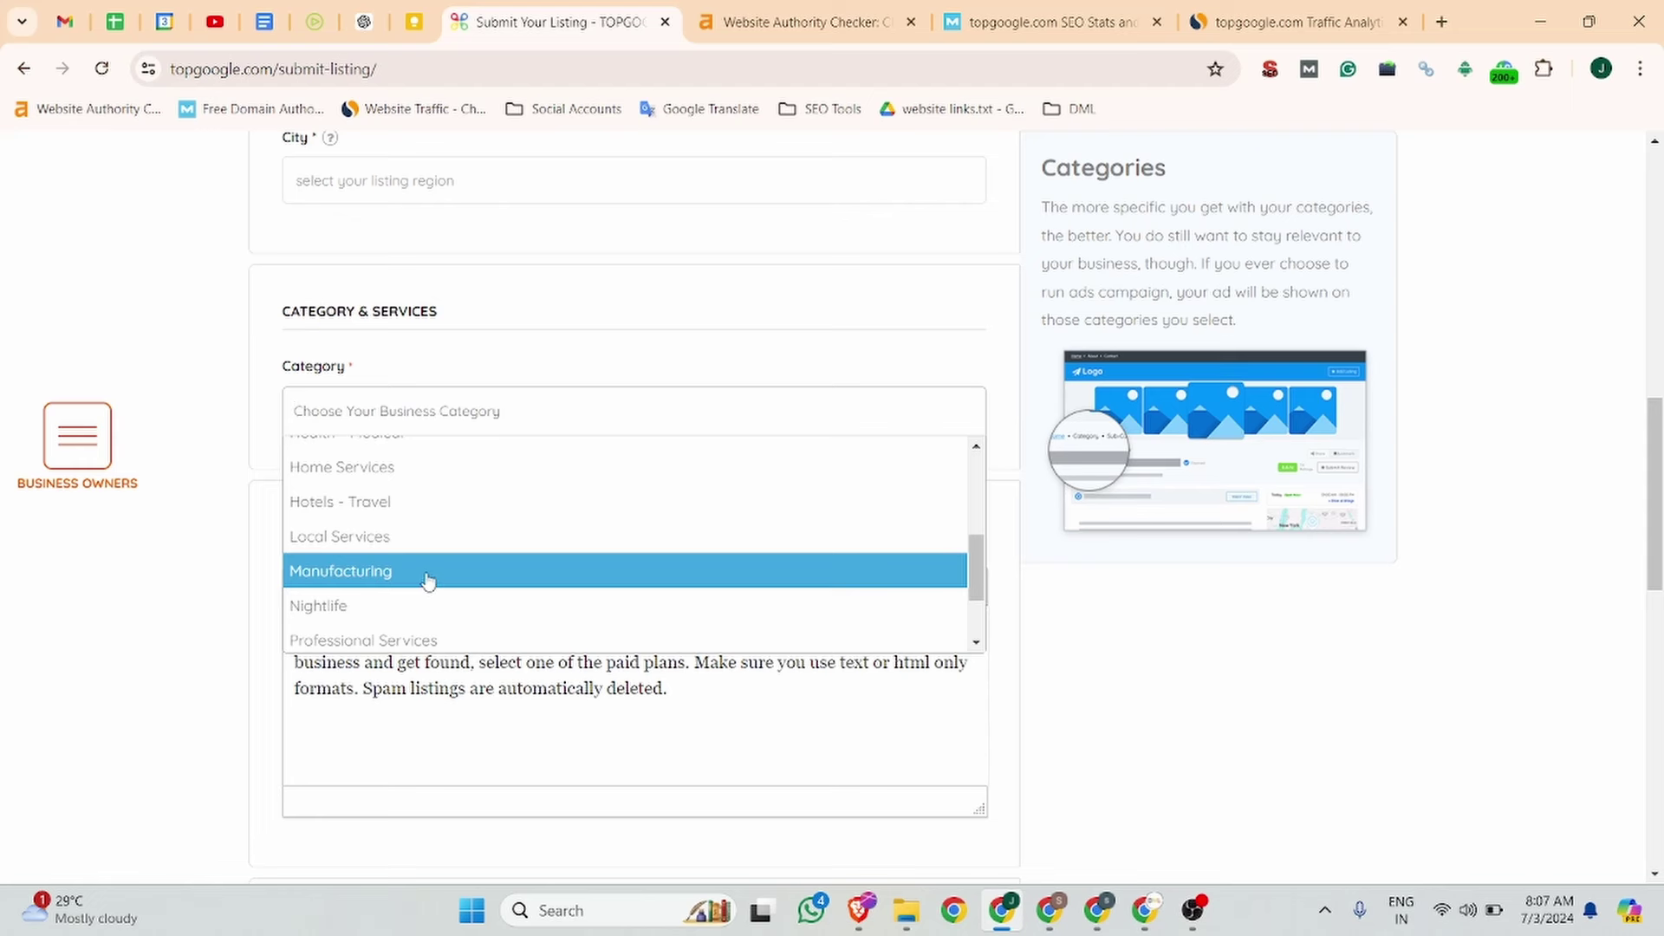
scroll(427, 580, "up", 3)
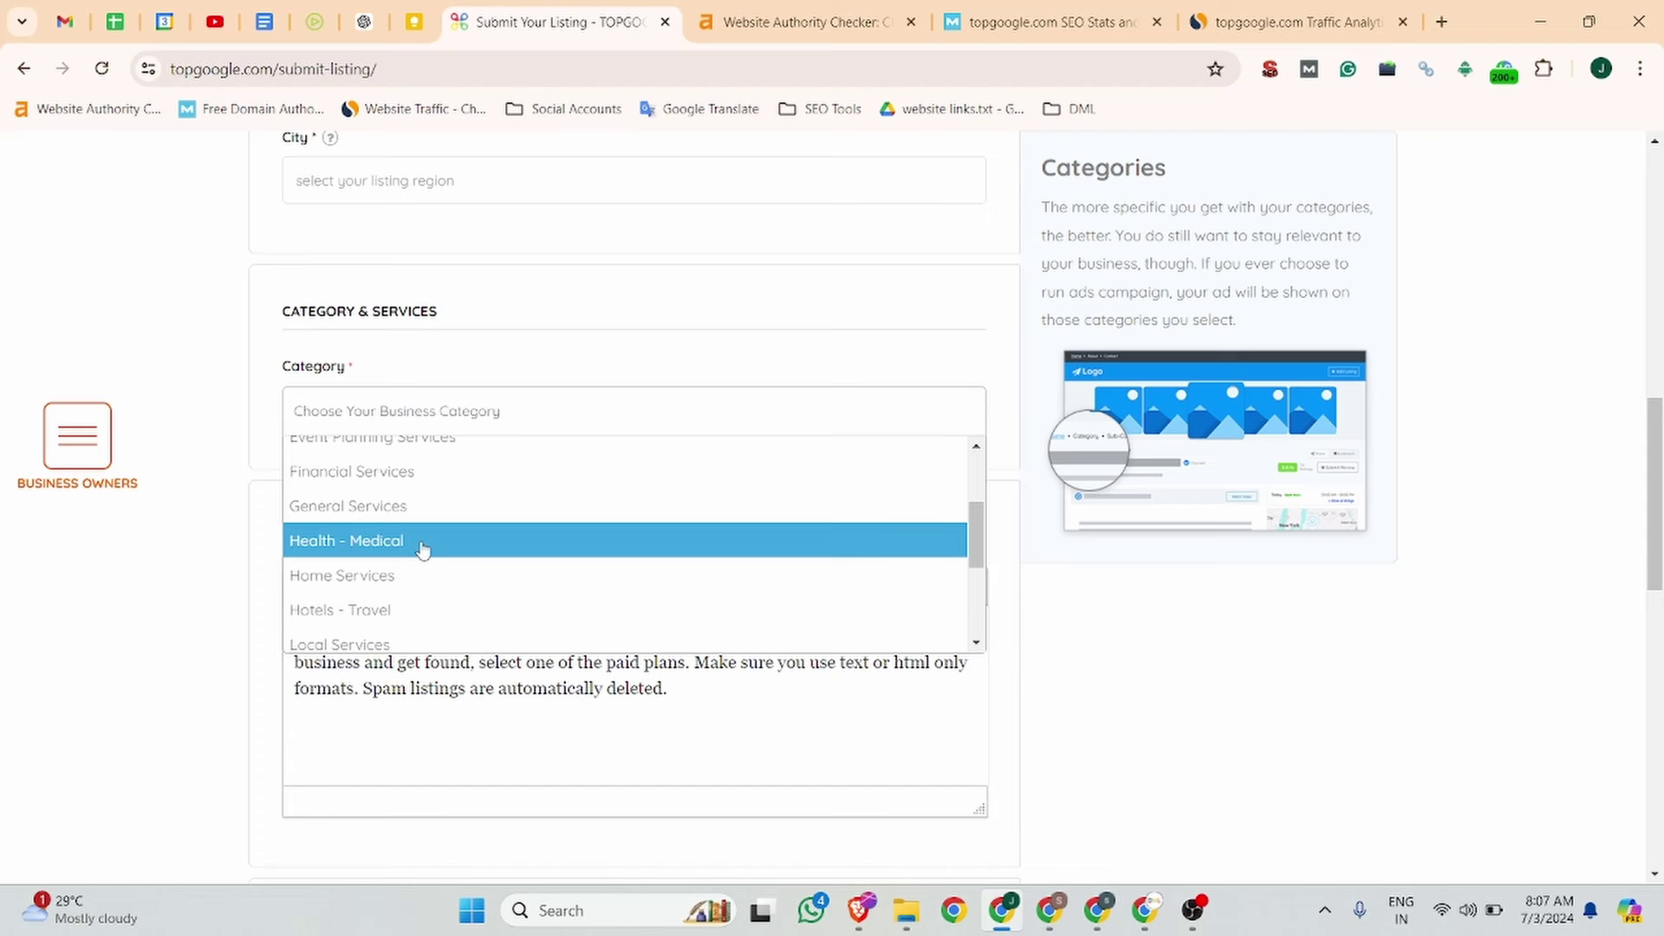
left_click(425, 509)
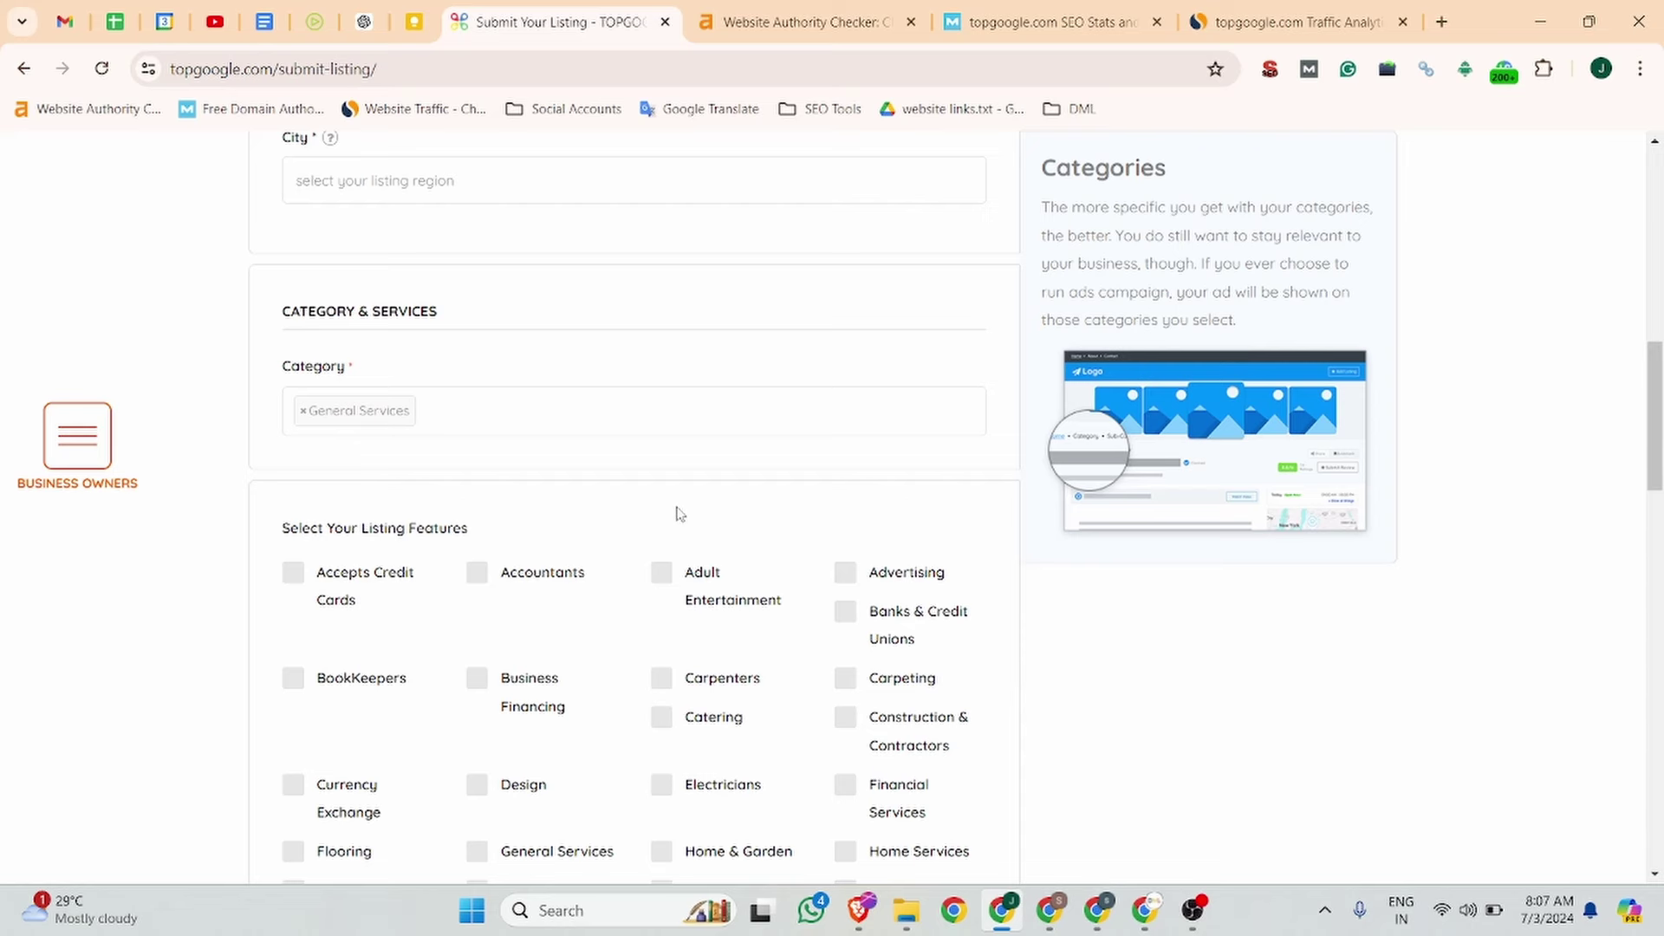
Tick the General Services listing feature.
scroll(877, 661, "down", 5)
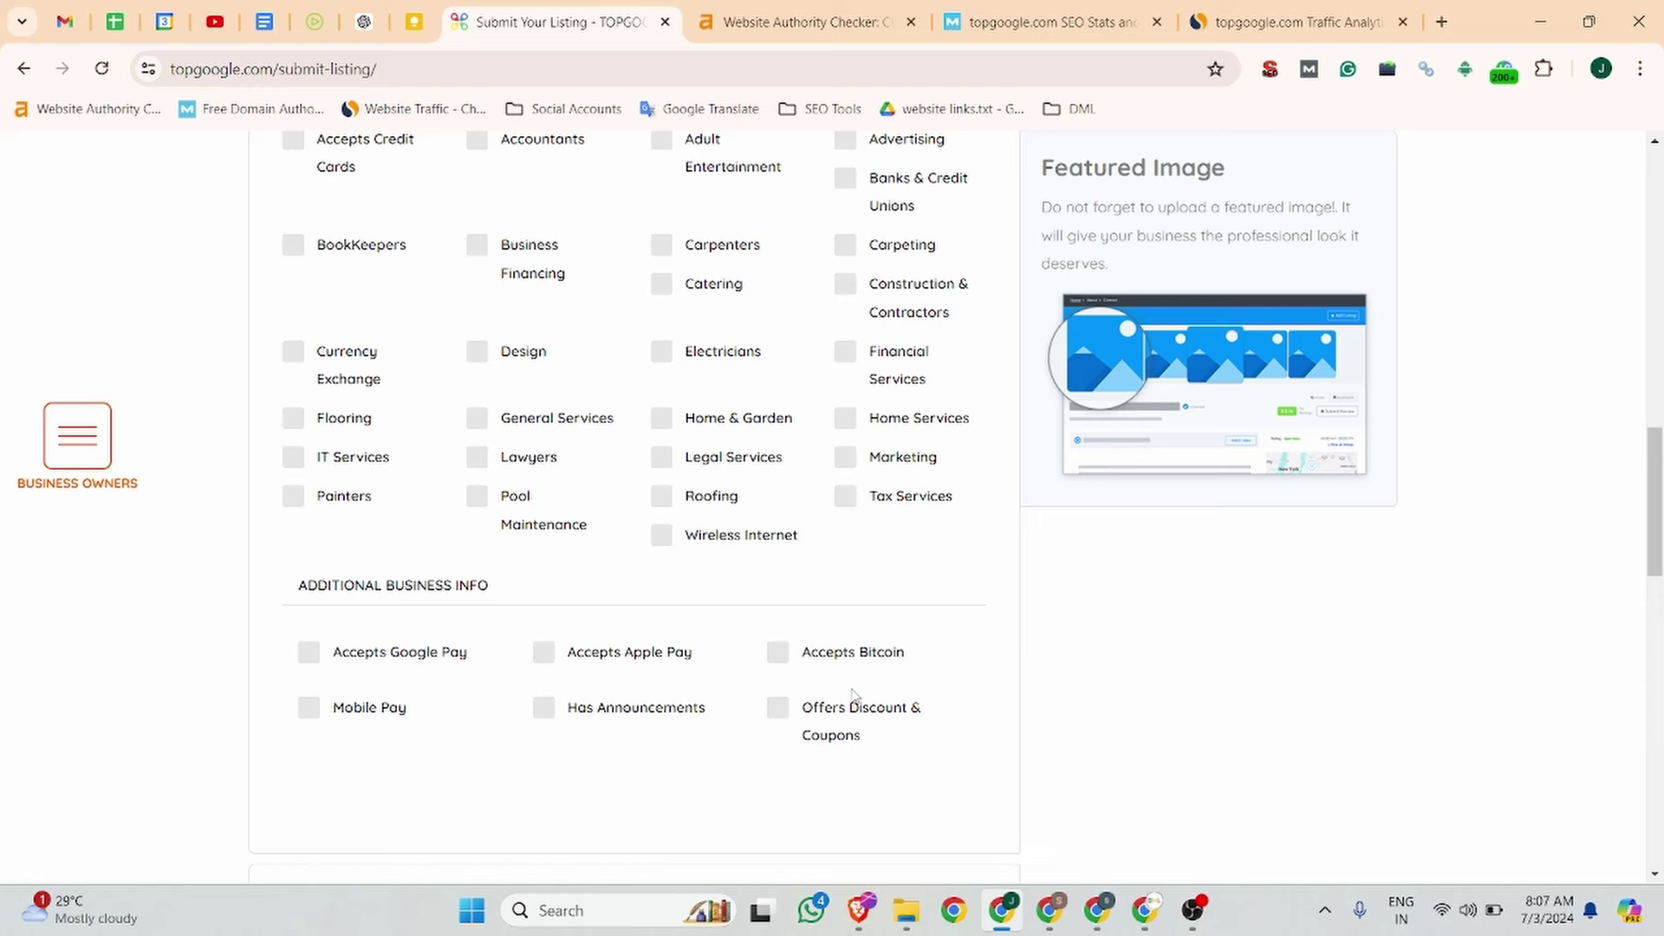
scroll(858, 720, "down", 1)
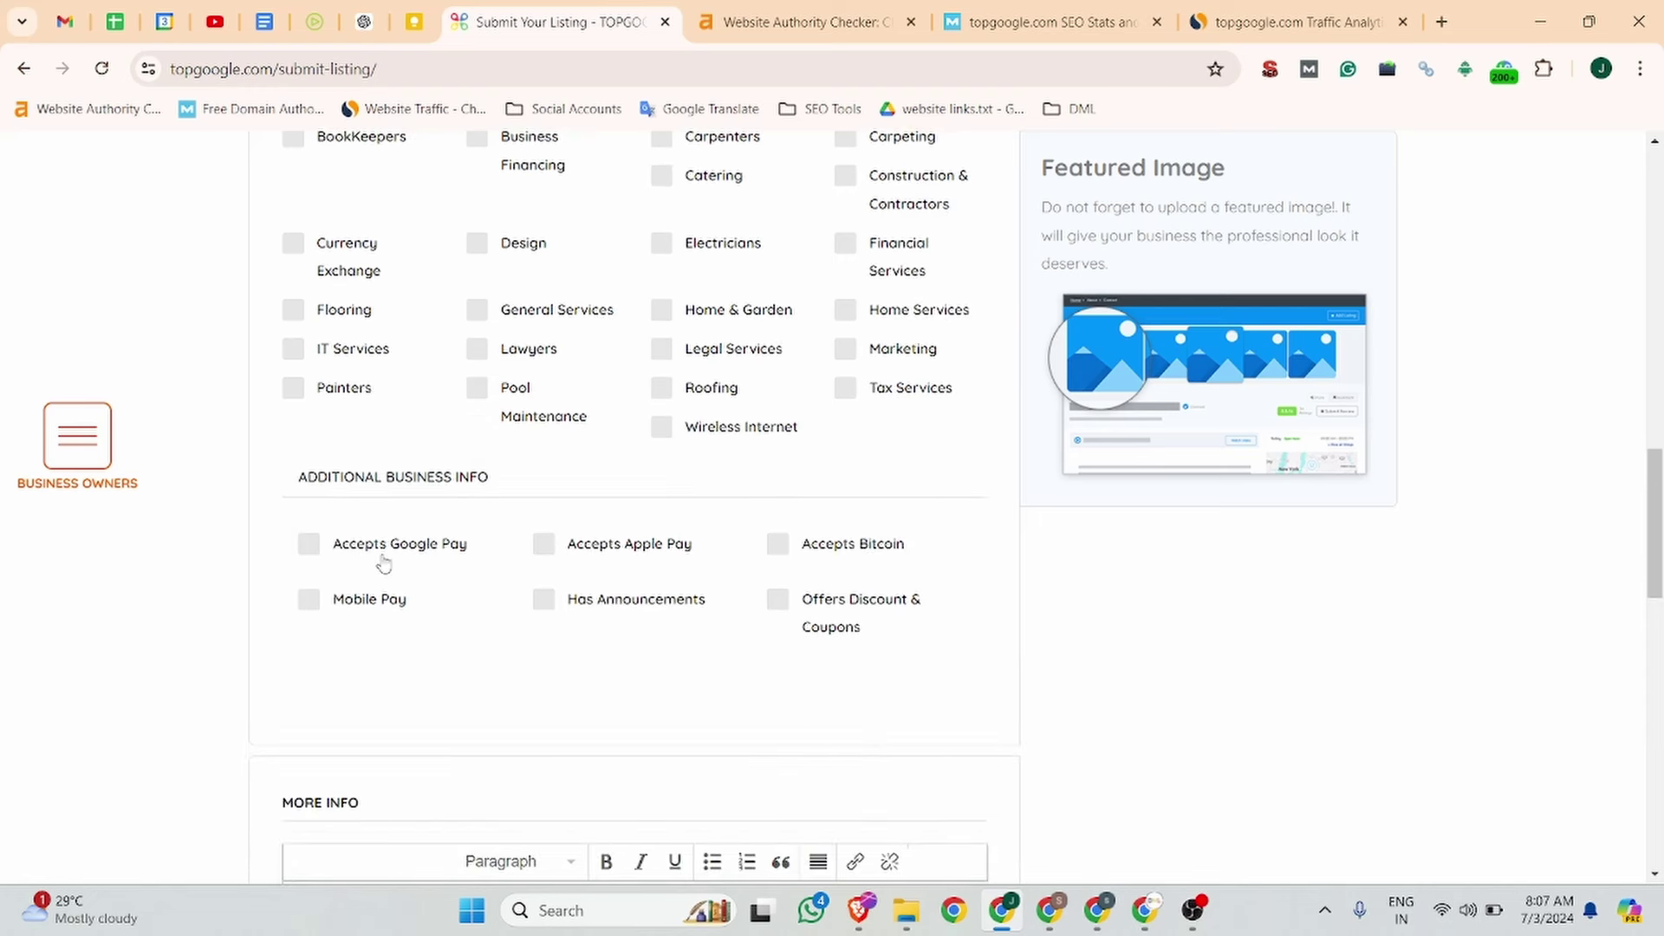
scroll(537, 572, "up", 2)
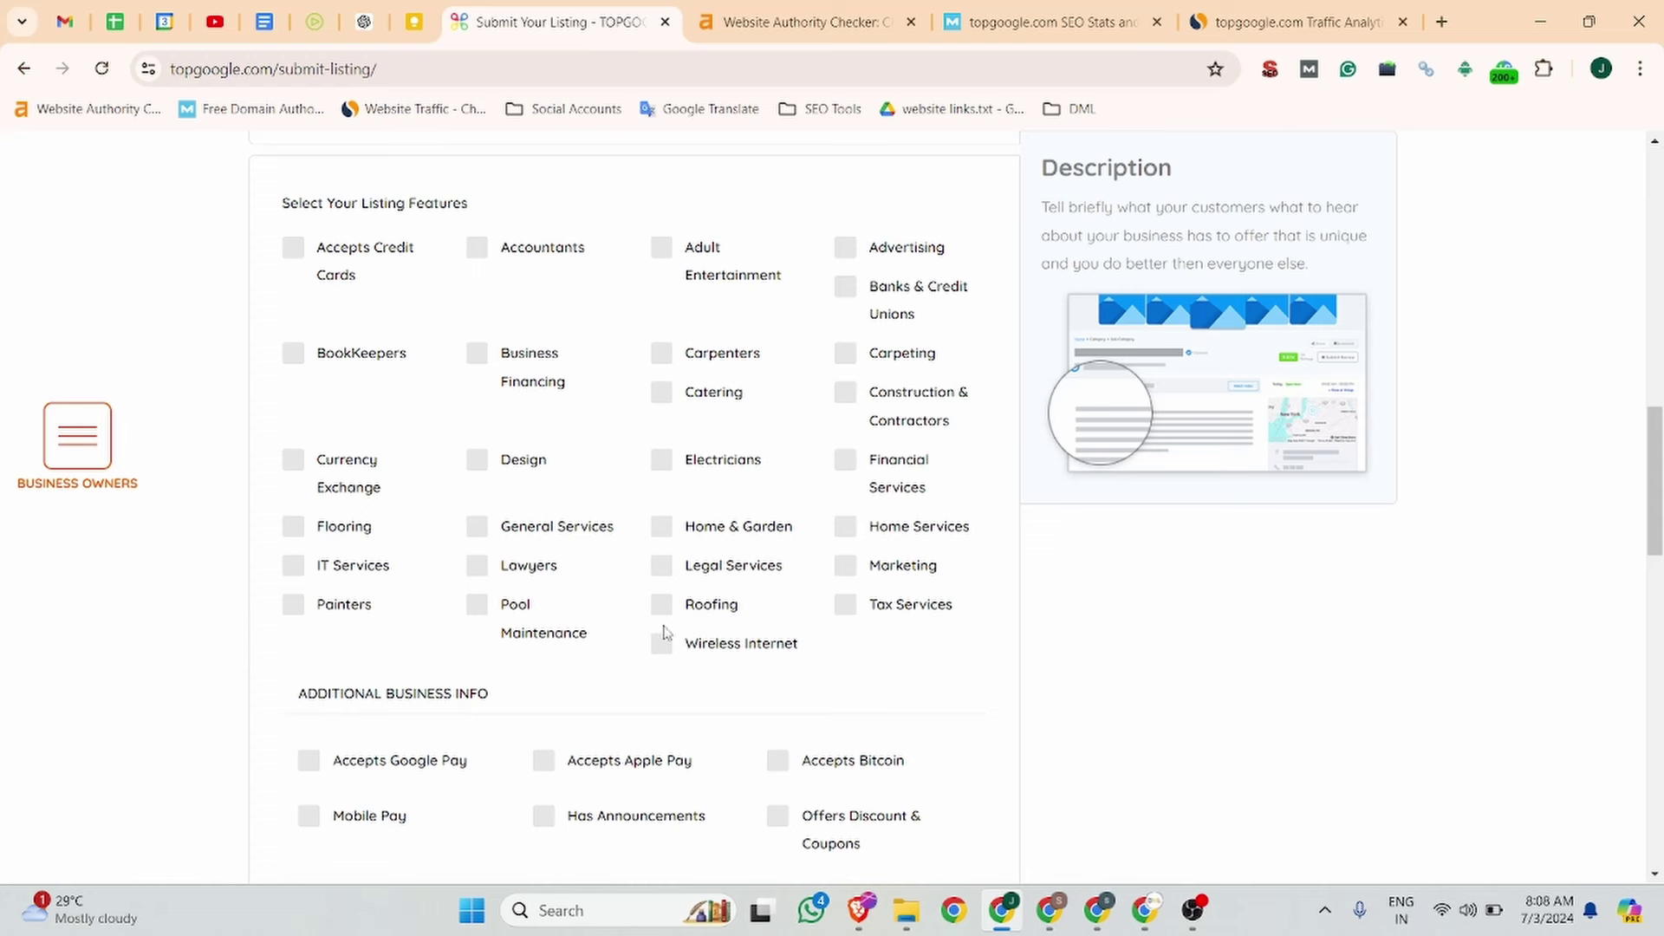
left_click(475, 527)
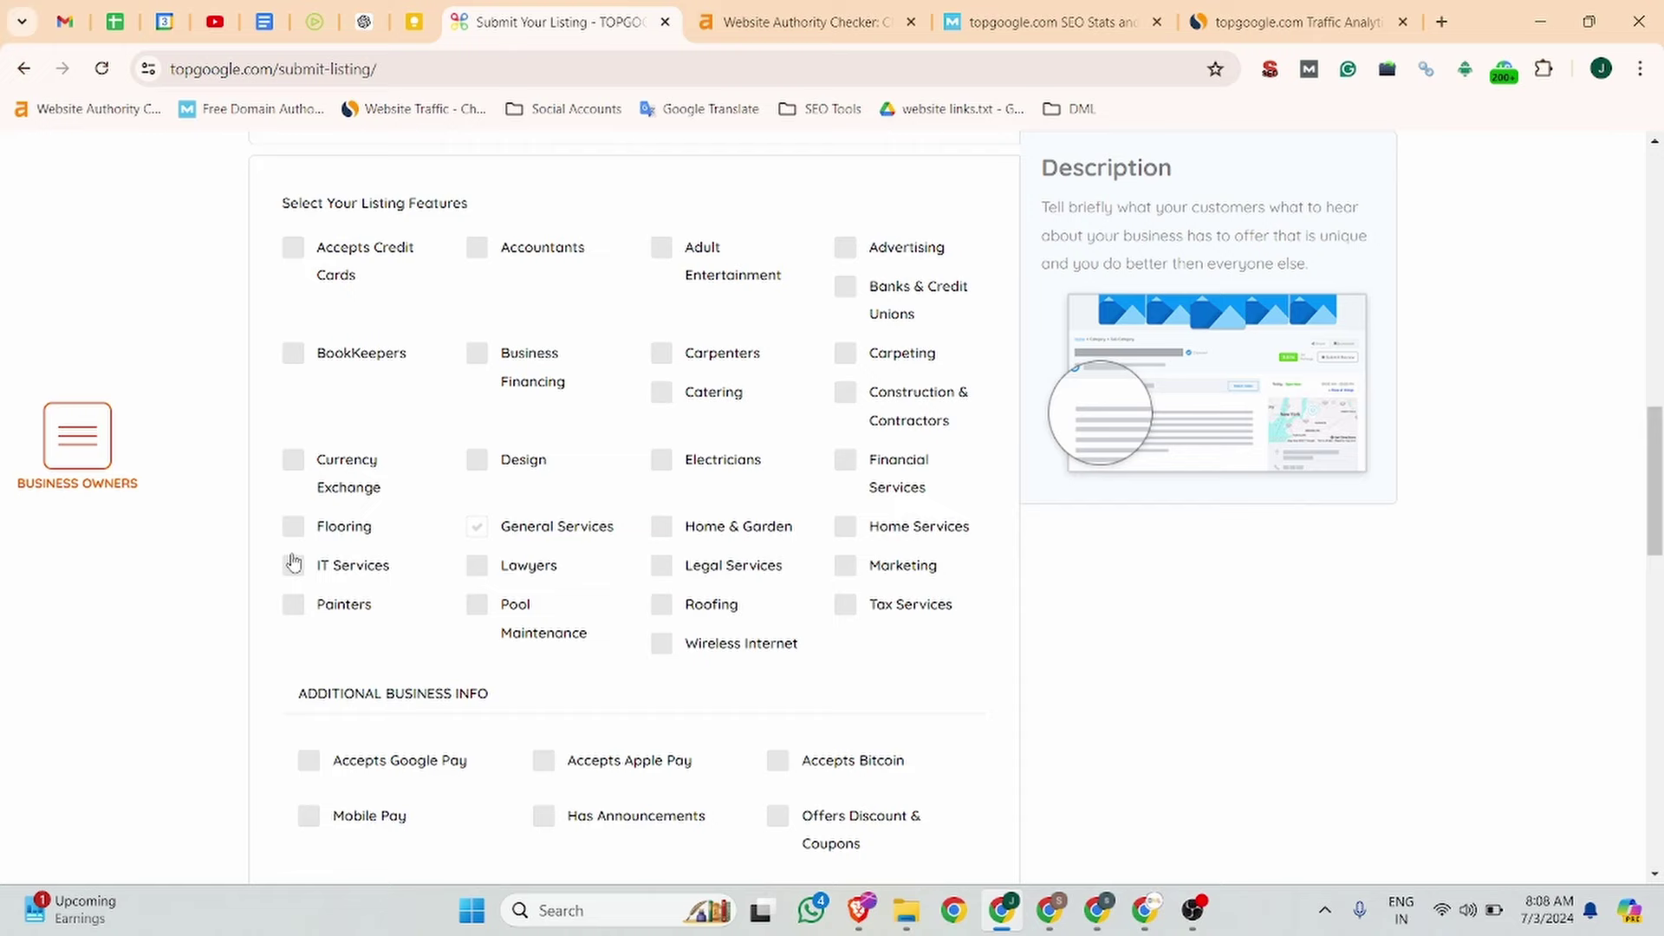
Replace the placeholder More Info text with the Jobma paragraph copied from the notes.
scroll(587, 591, "down", 7)
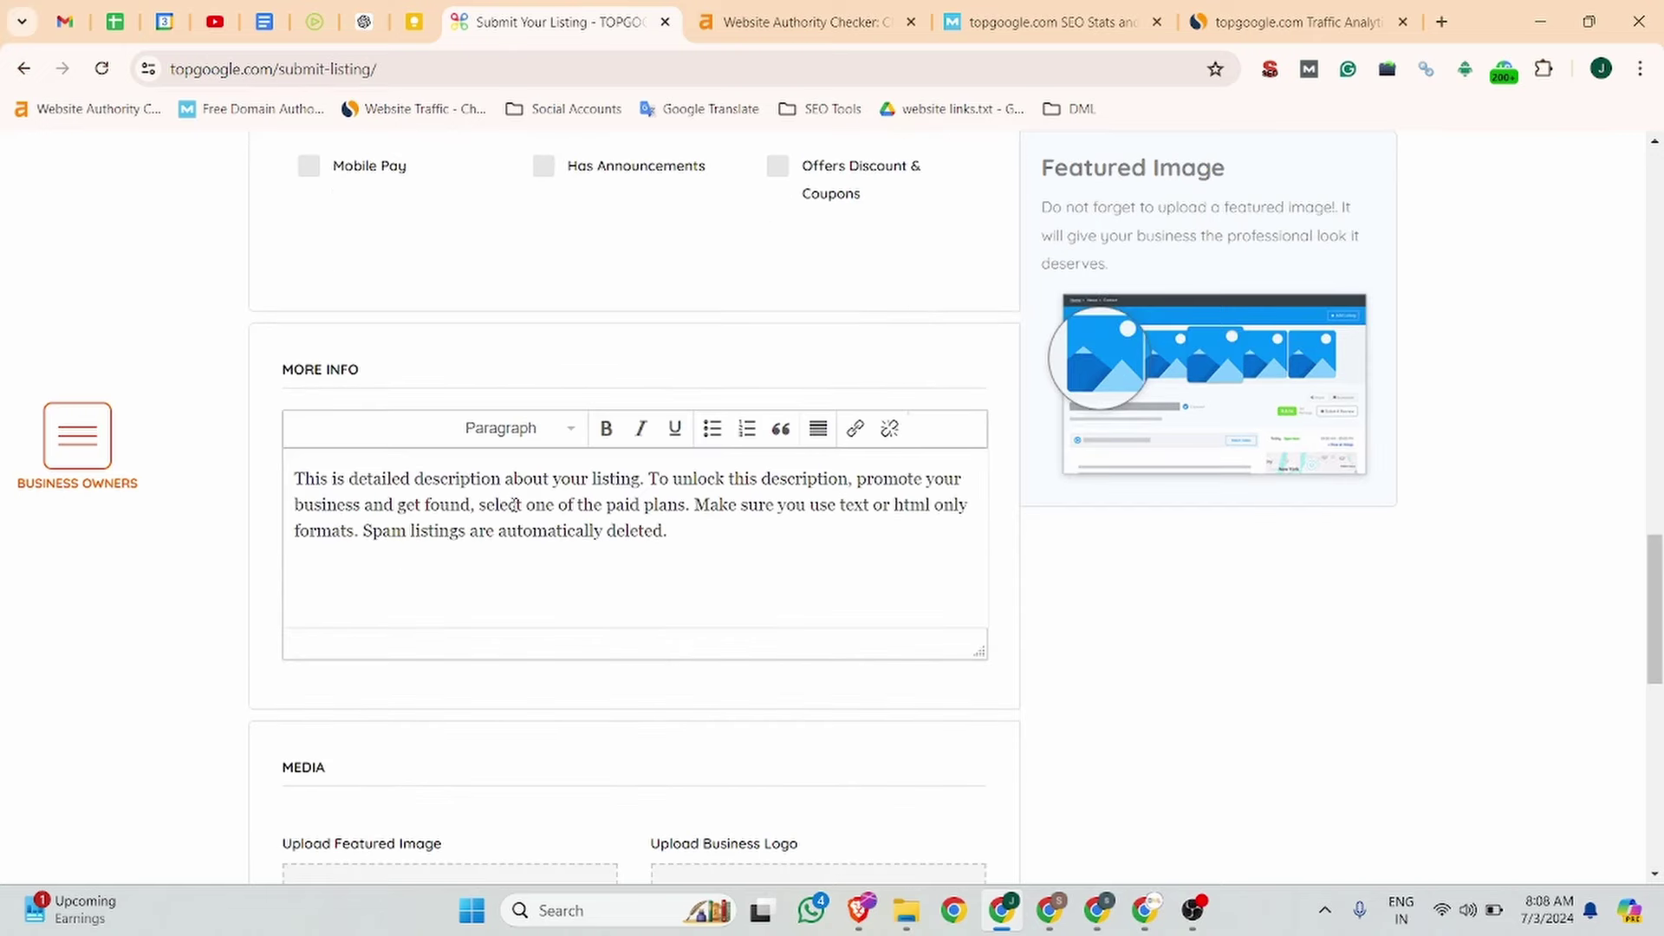
left_click(502, 506)
left_click_drag(668, 531, 271, 459)
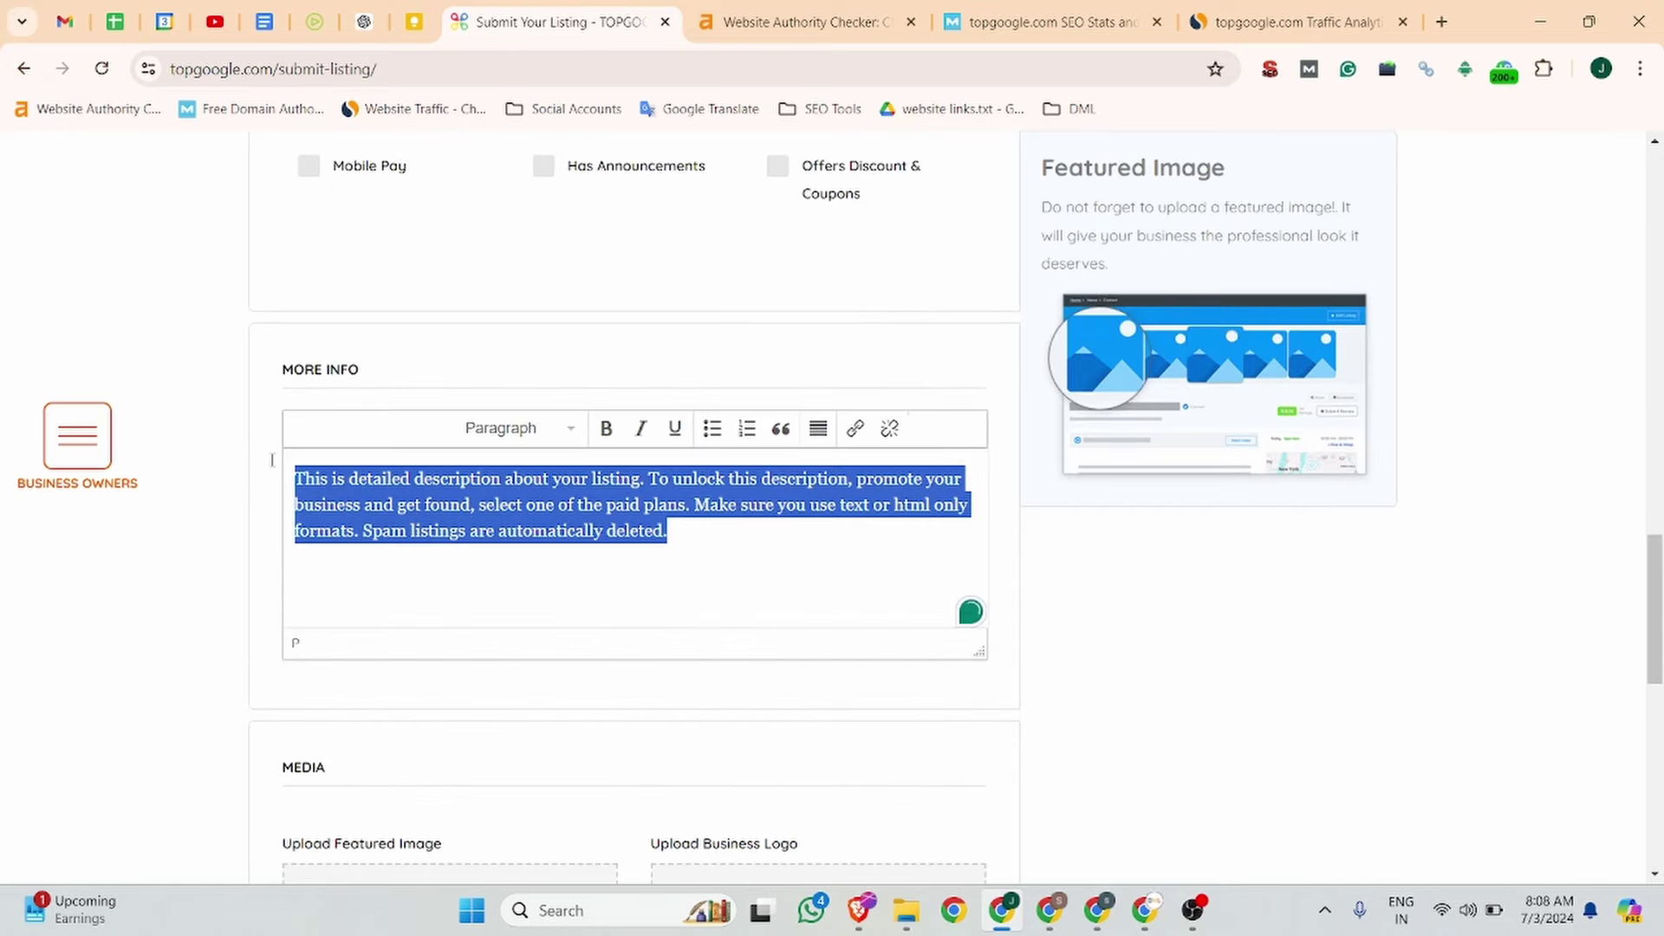
left_click(262, 19)
scroll(665, 591, "down", 5)
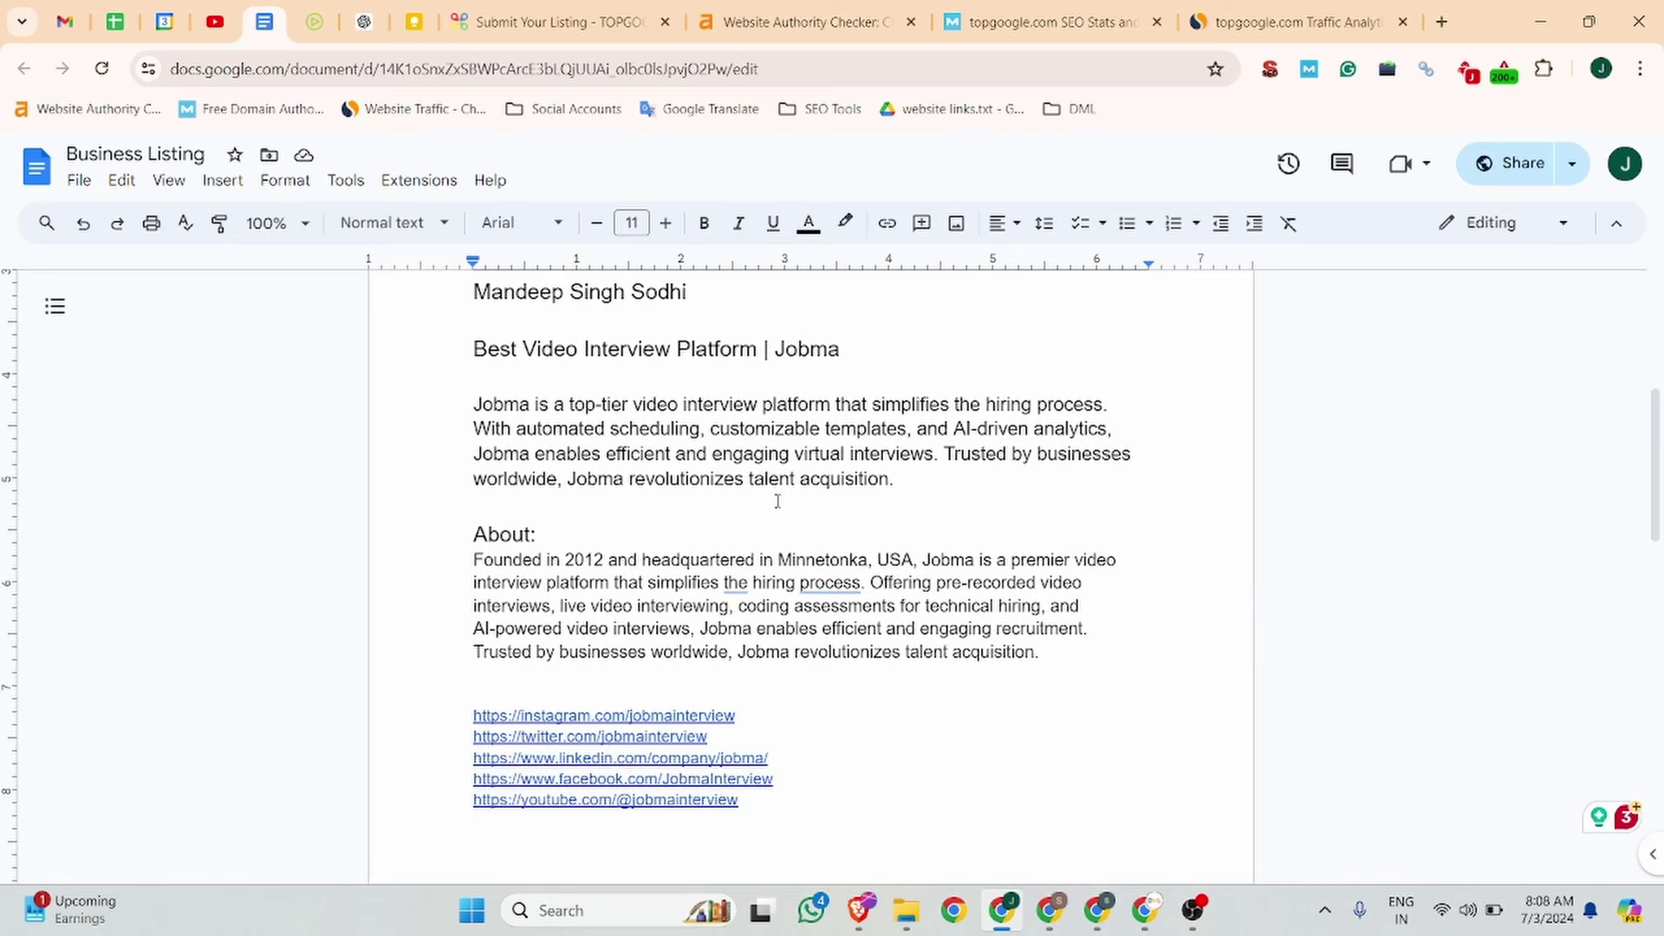
left_click_drag(903, 492, 433, 404)
key("ctrl+c")
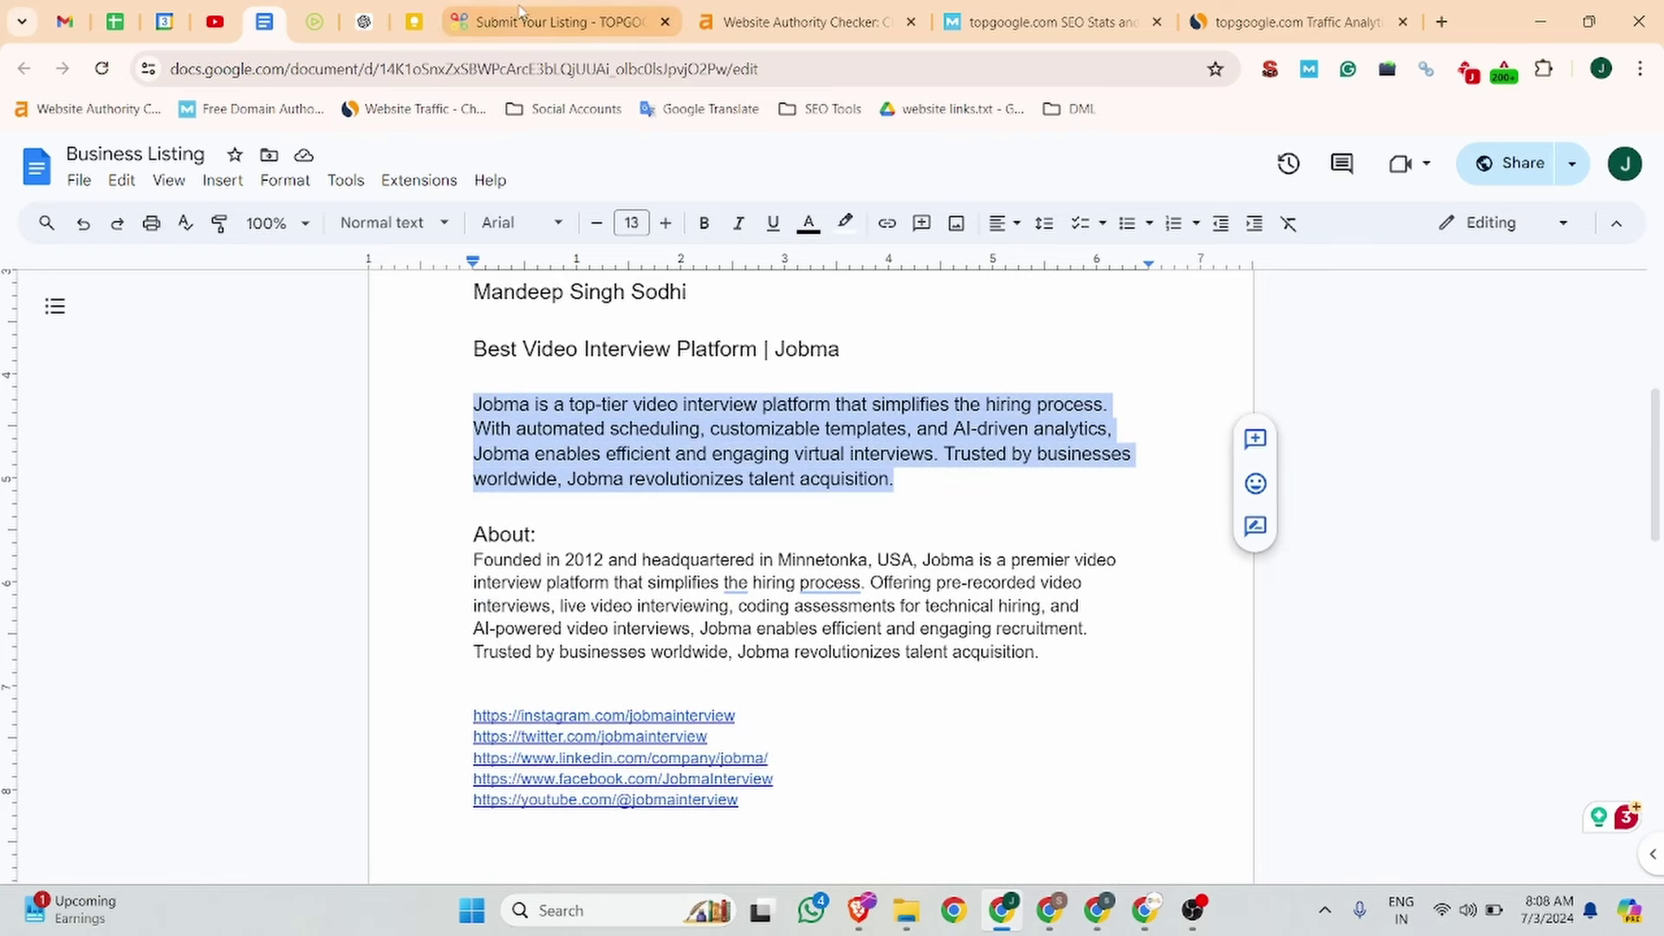
left_click(555, 22)
key("BackSpace")
key("ctrl+v")
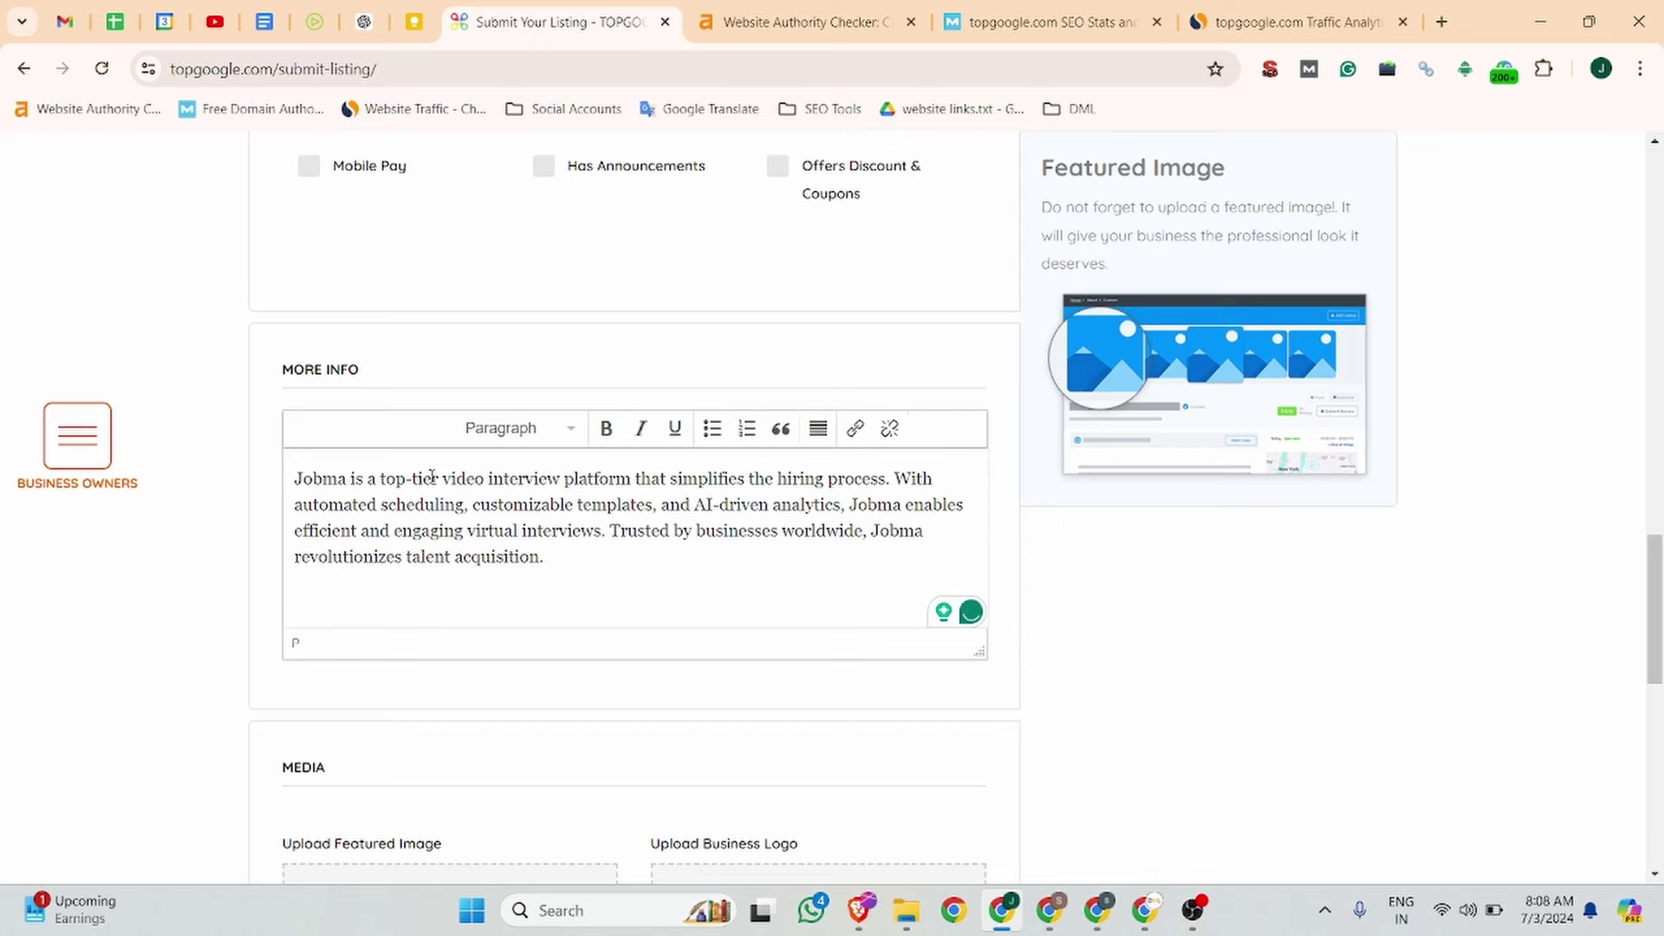
Turn the words 'video interview platform' in the description into a link.
left_click_drag(445, 478, 631, 479)
left_click(855, 429)
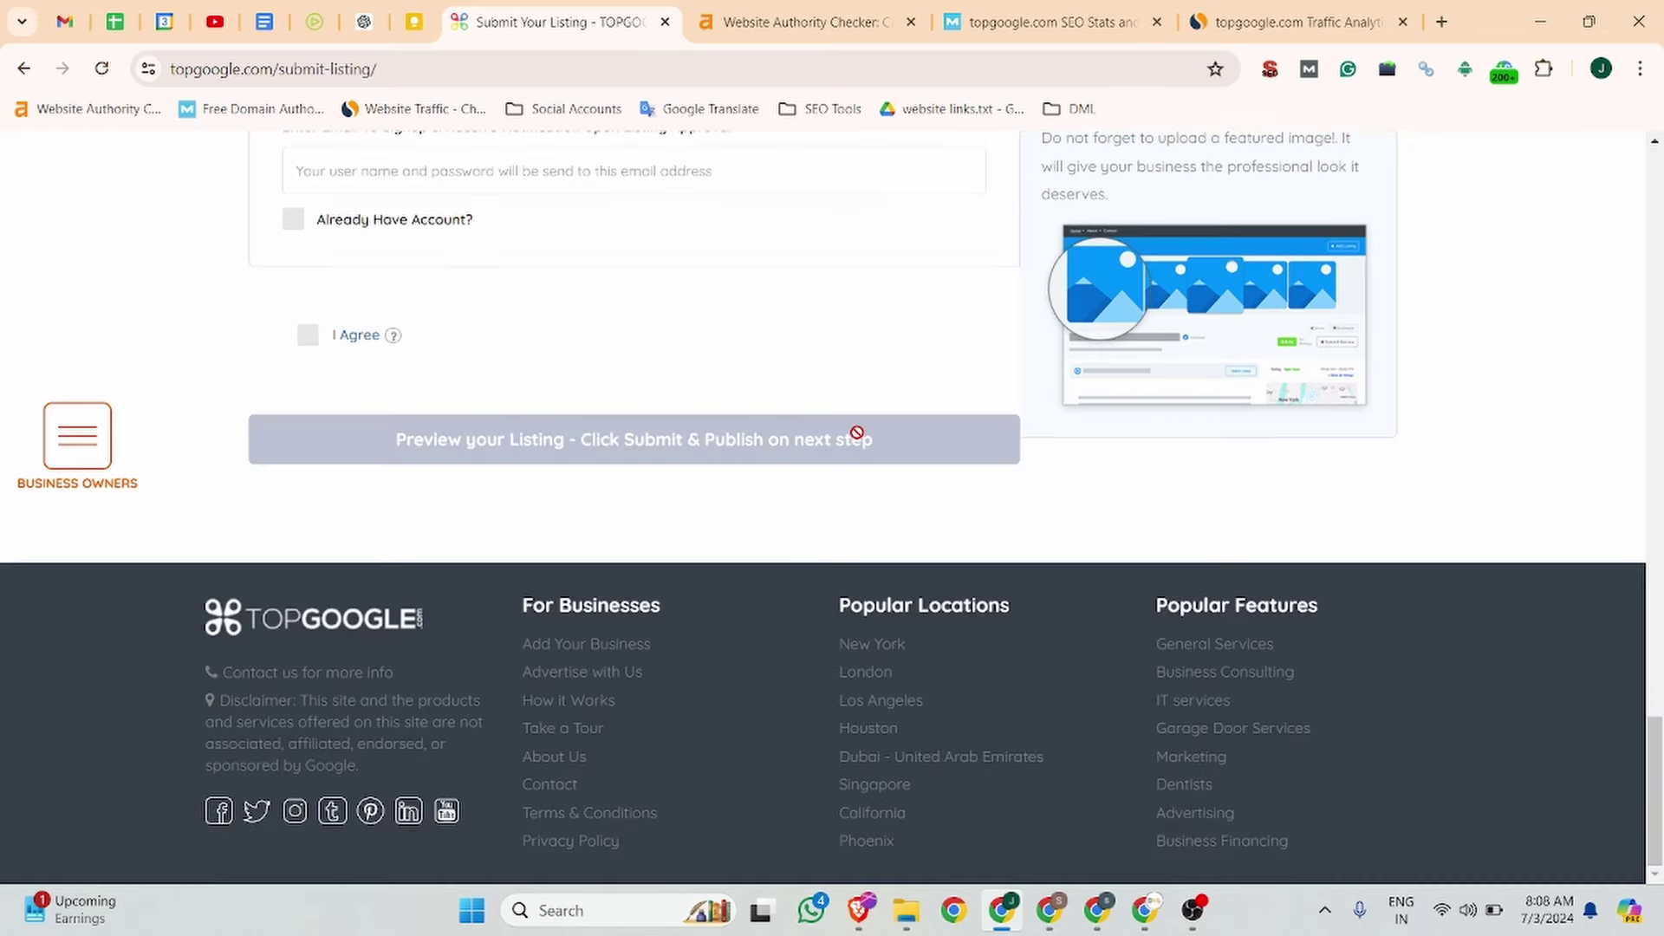
key("Return")
Upload jobma_logo.jpeg as the business logo.
scroll(896, 507, "down", 3)
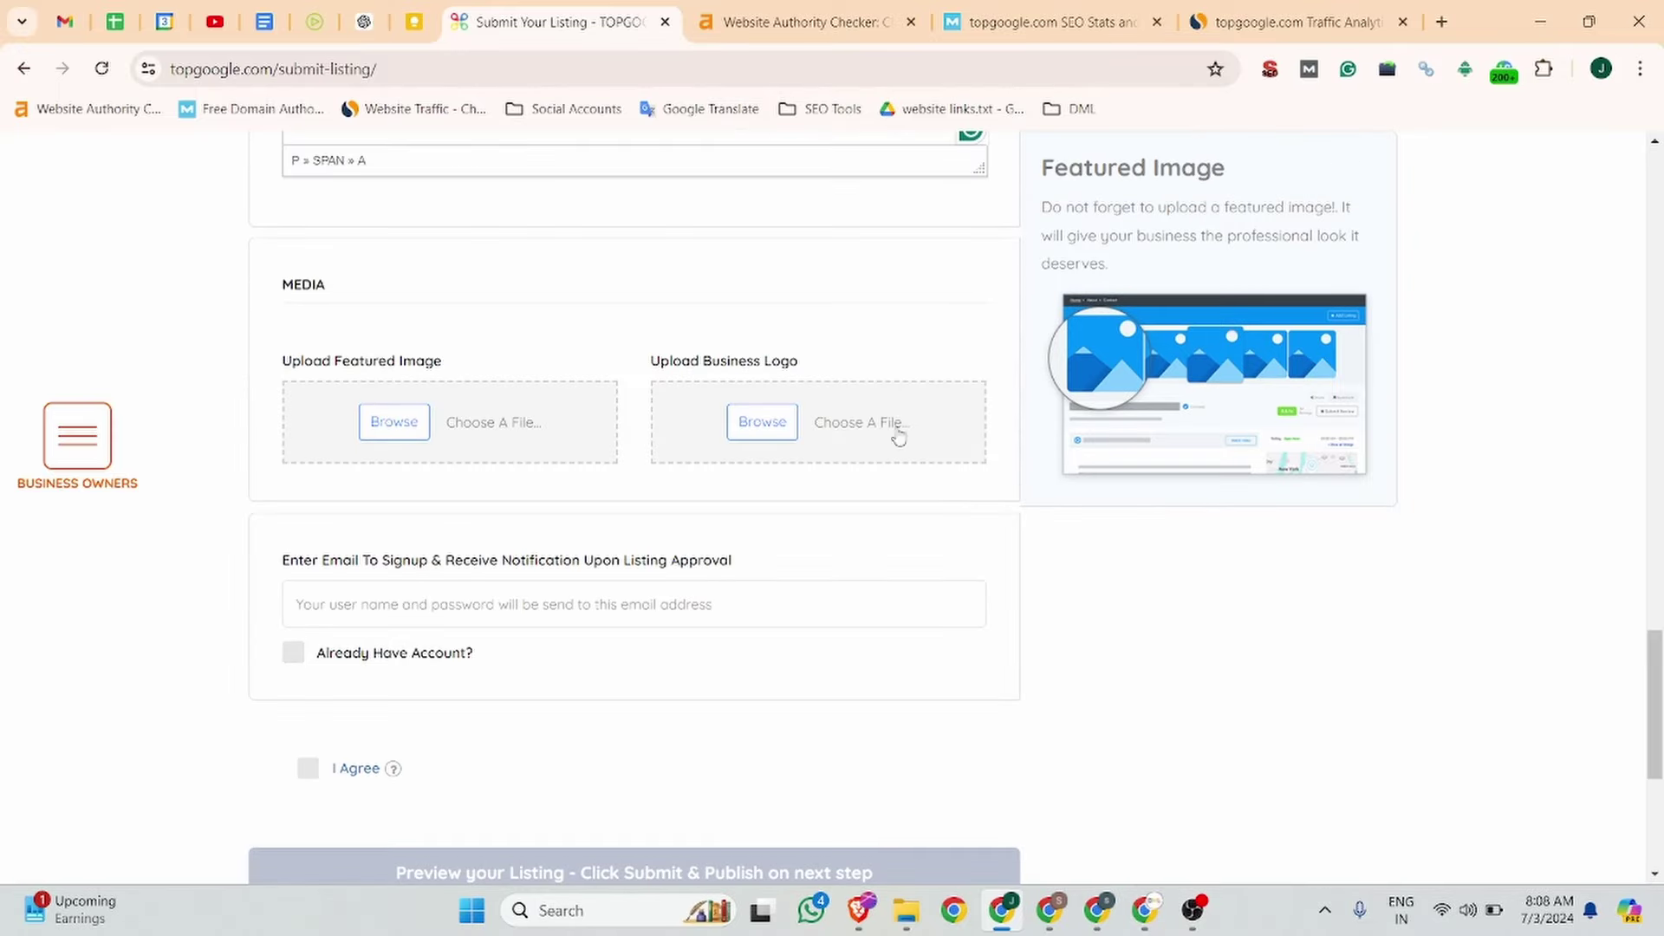
left_click(813, 426)
left_click(656, 486)
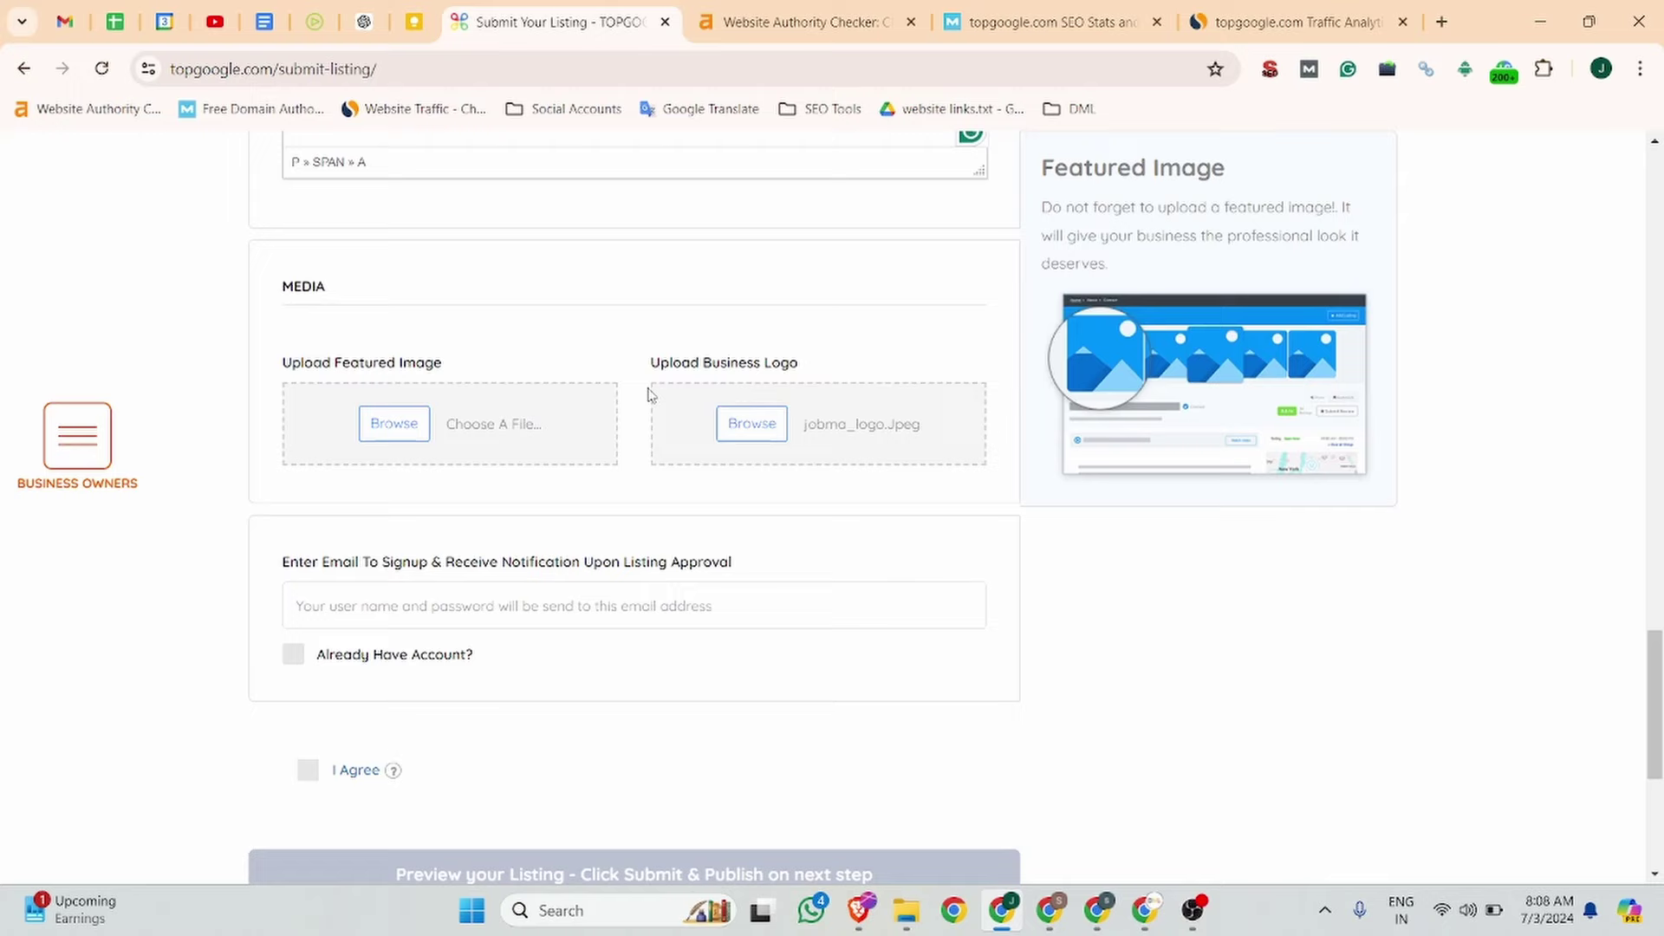
Fill in the saved sign-up e-mail address and agree to the listing terms.
scroll(770, 346, "down", 3)
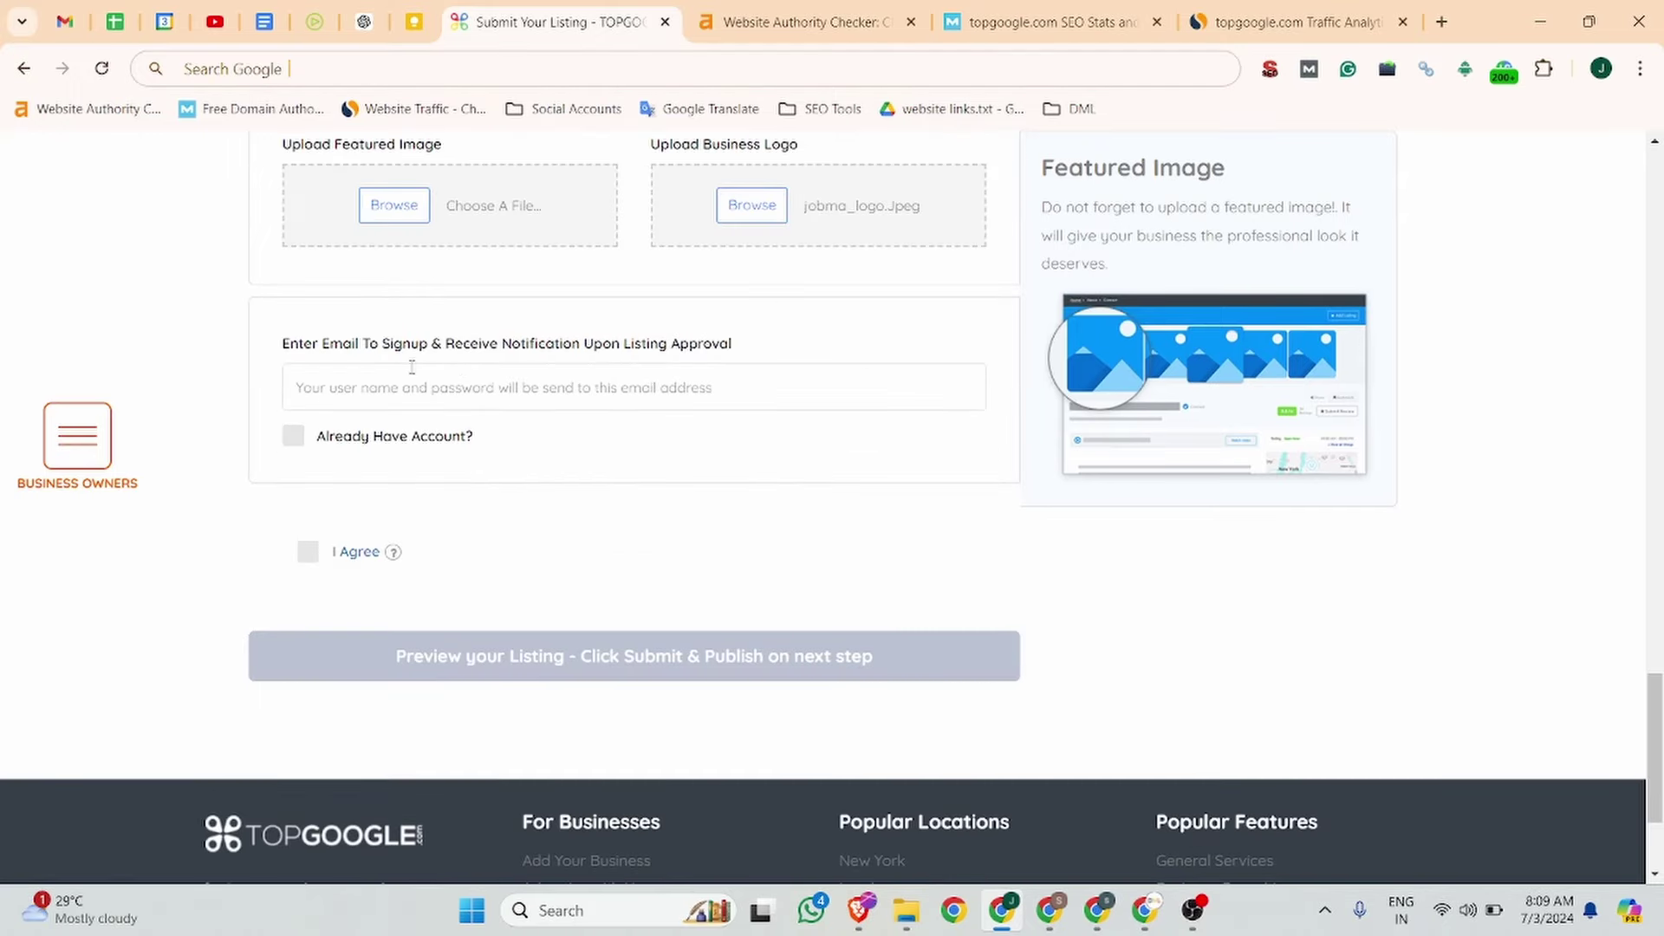
left_click(401, 382)
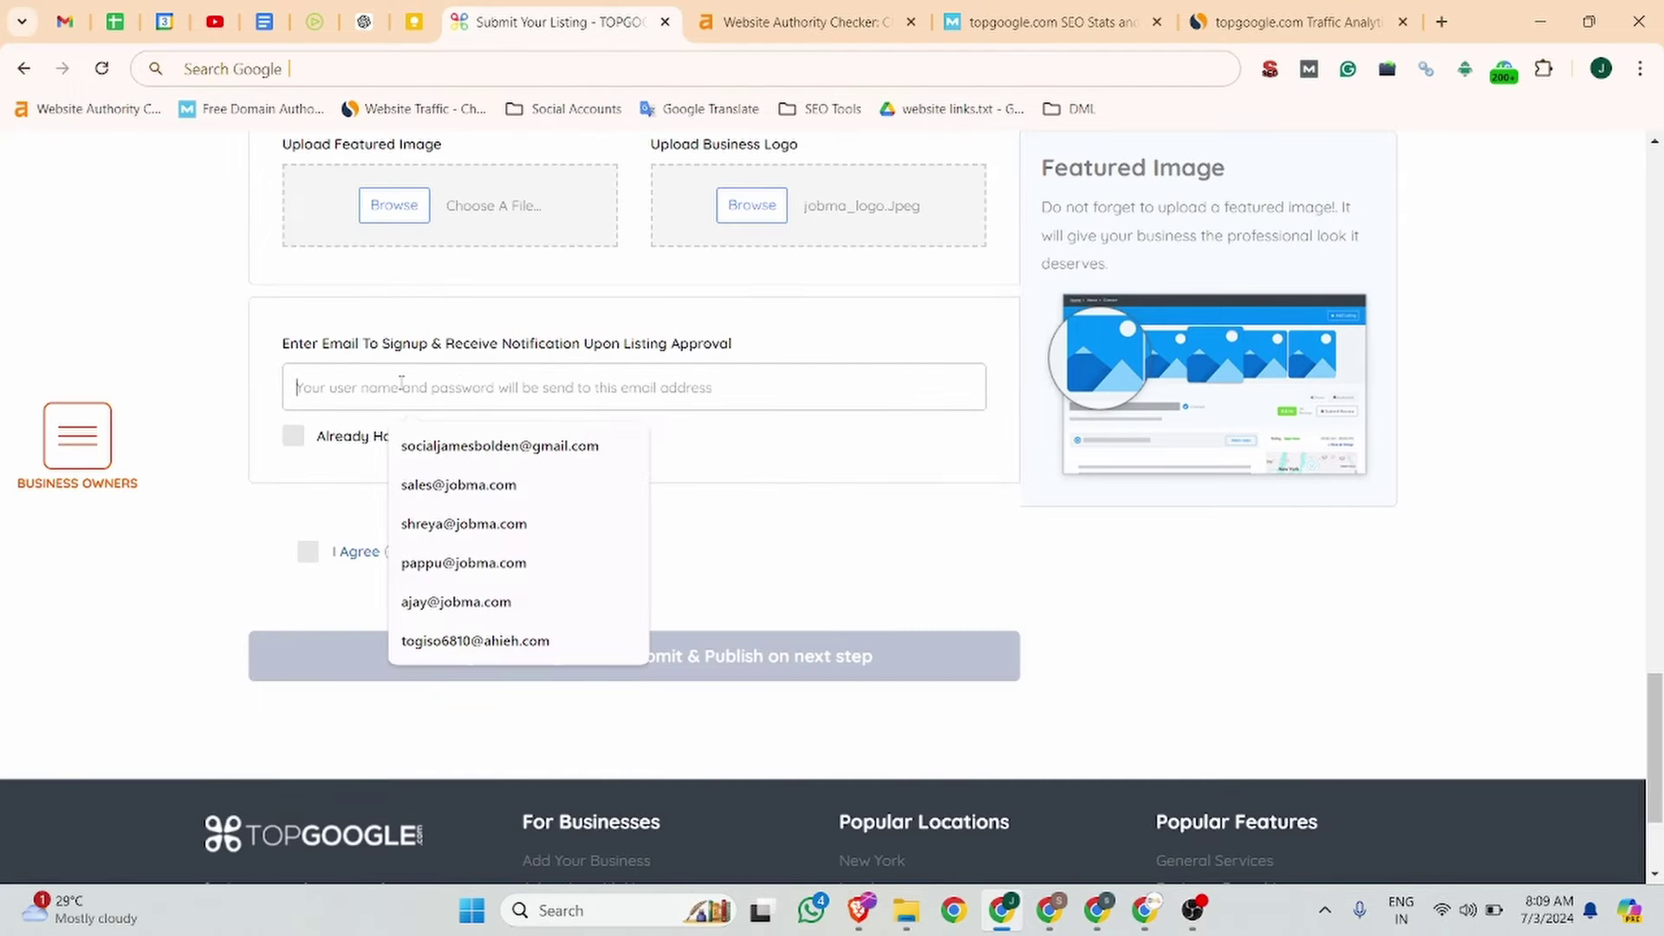
left_click(460, 445)
scroll(754, 416, "up", 3)
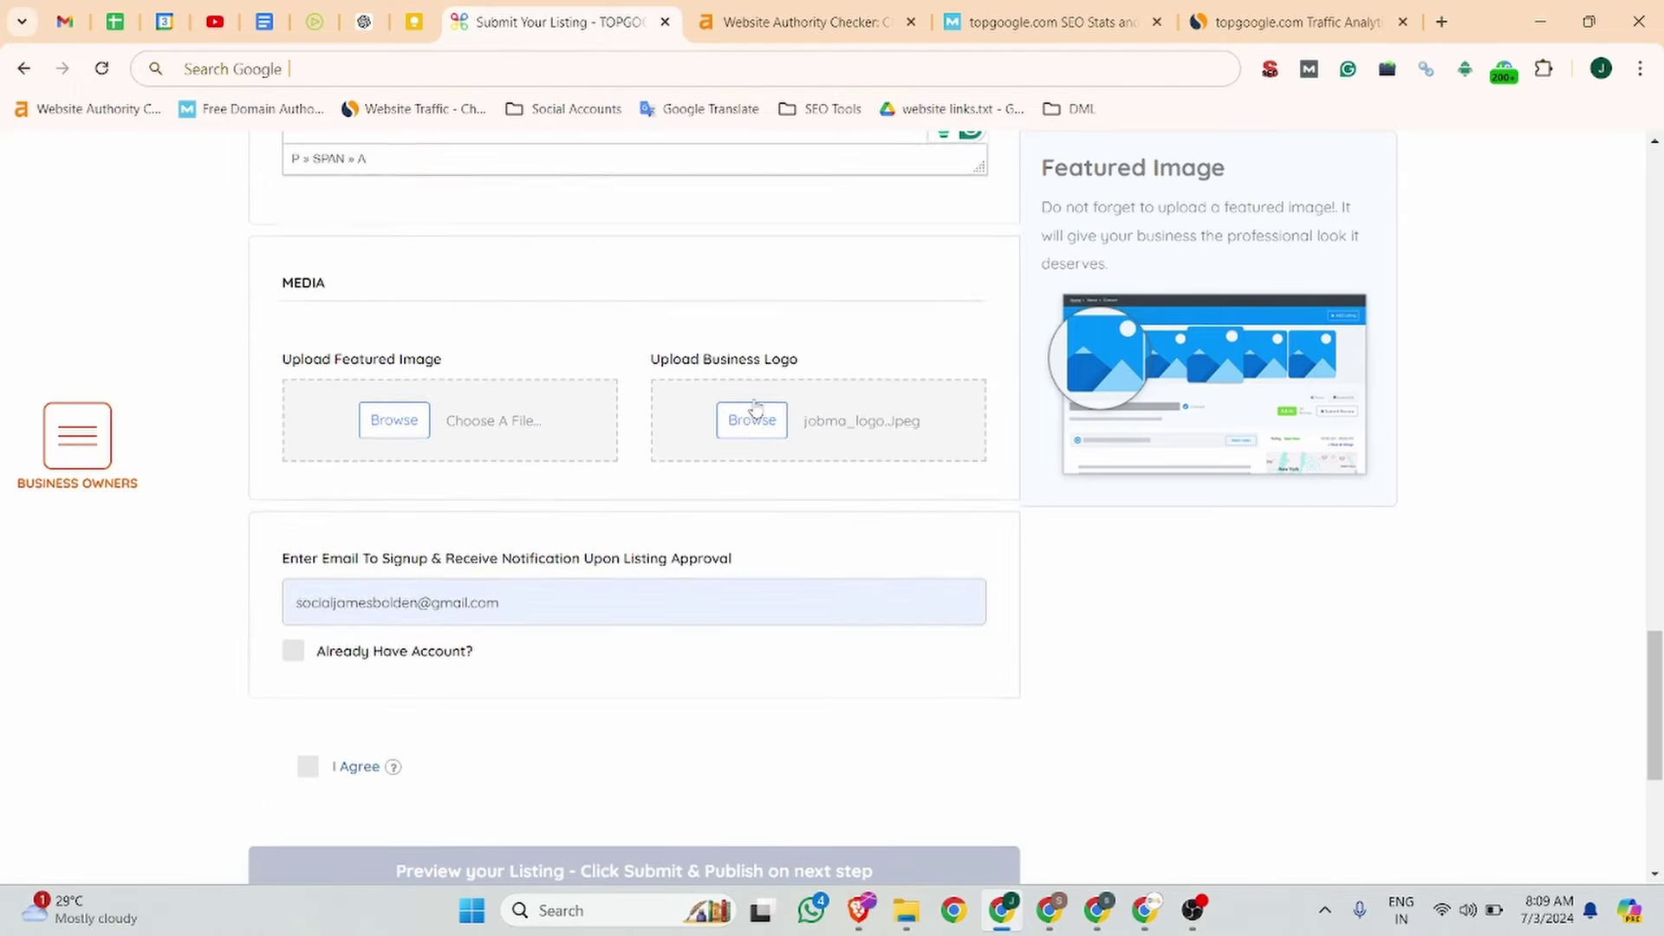
scroll(772, 429, "up", 3)
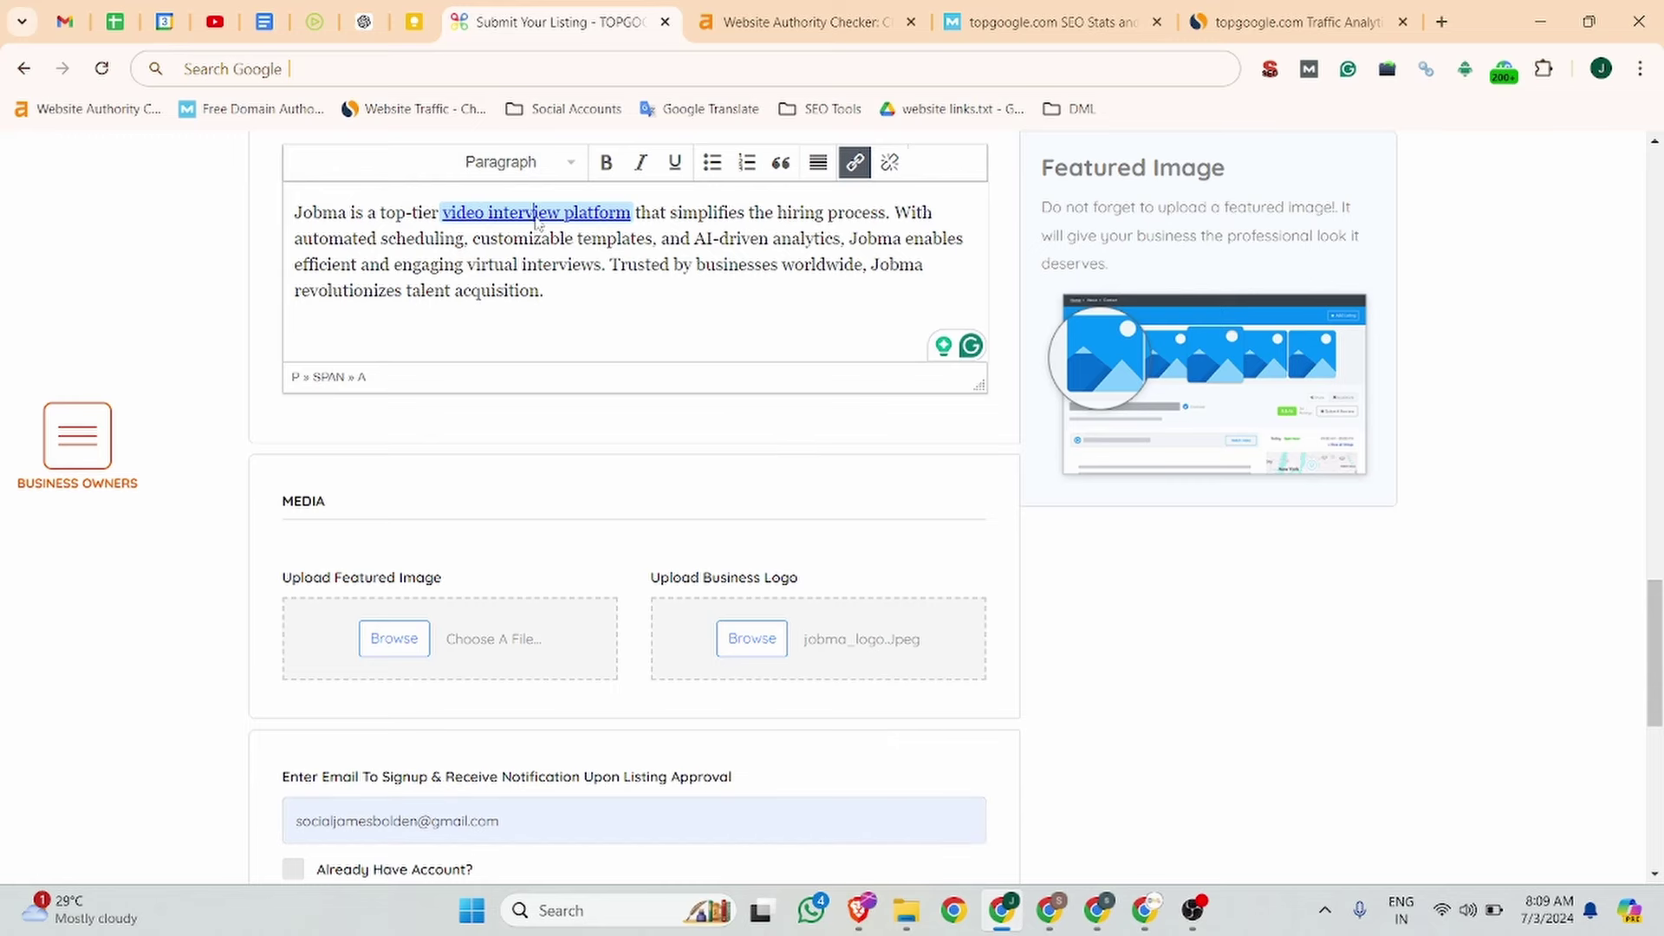
scroll(607, 305, "down", 8)
scroll(780, 326, "up", 10)
scroll(797, 364, "down", 10)
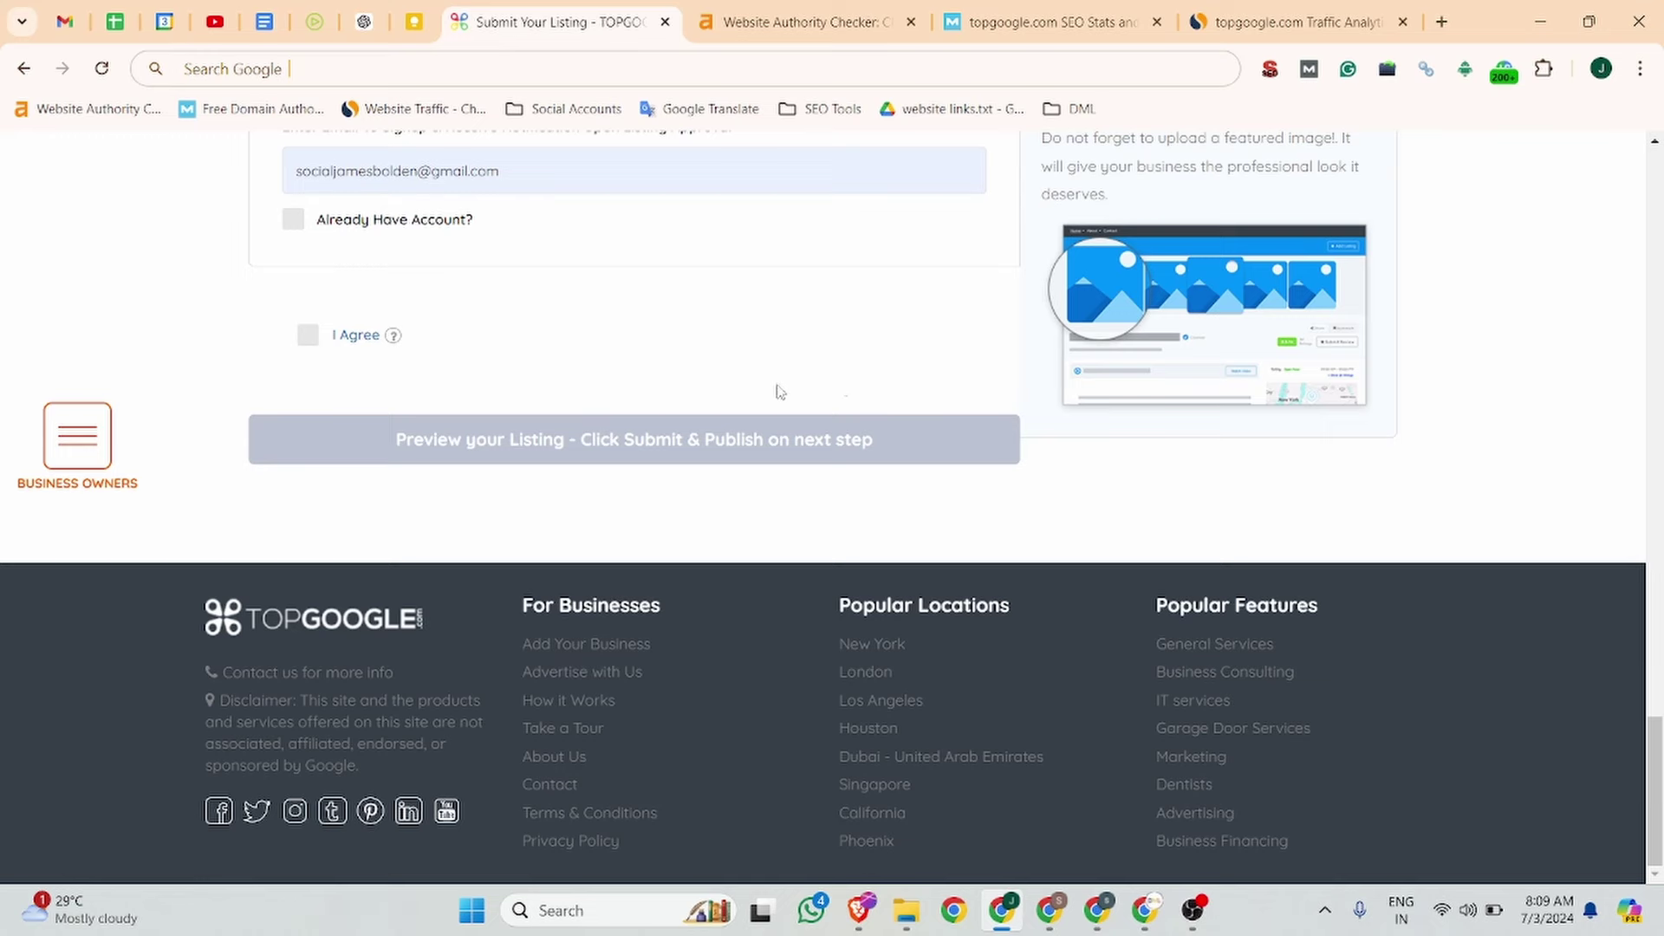
scroll(809, 407, "up", 3)
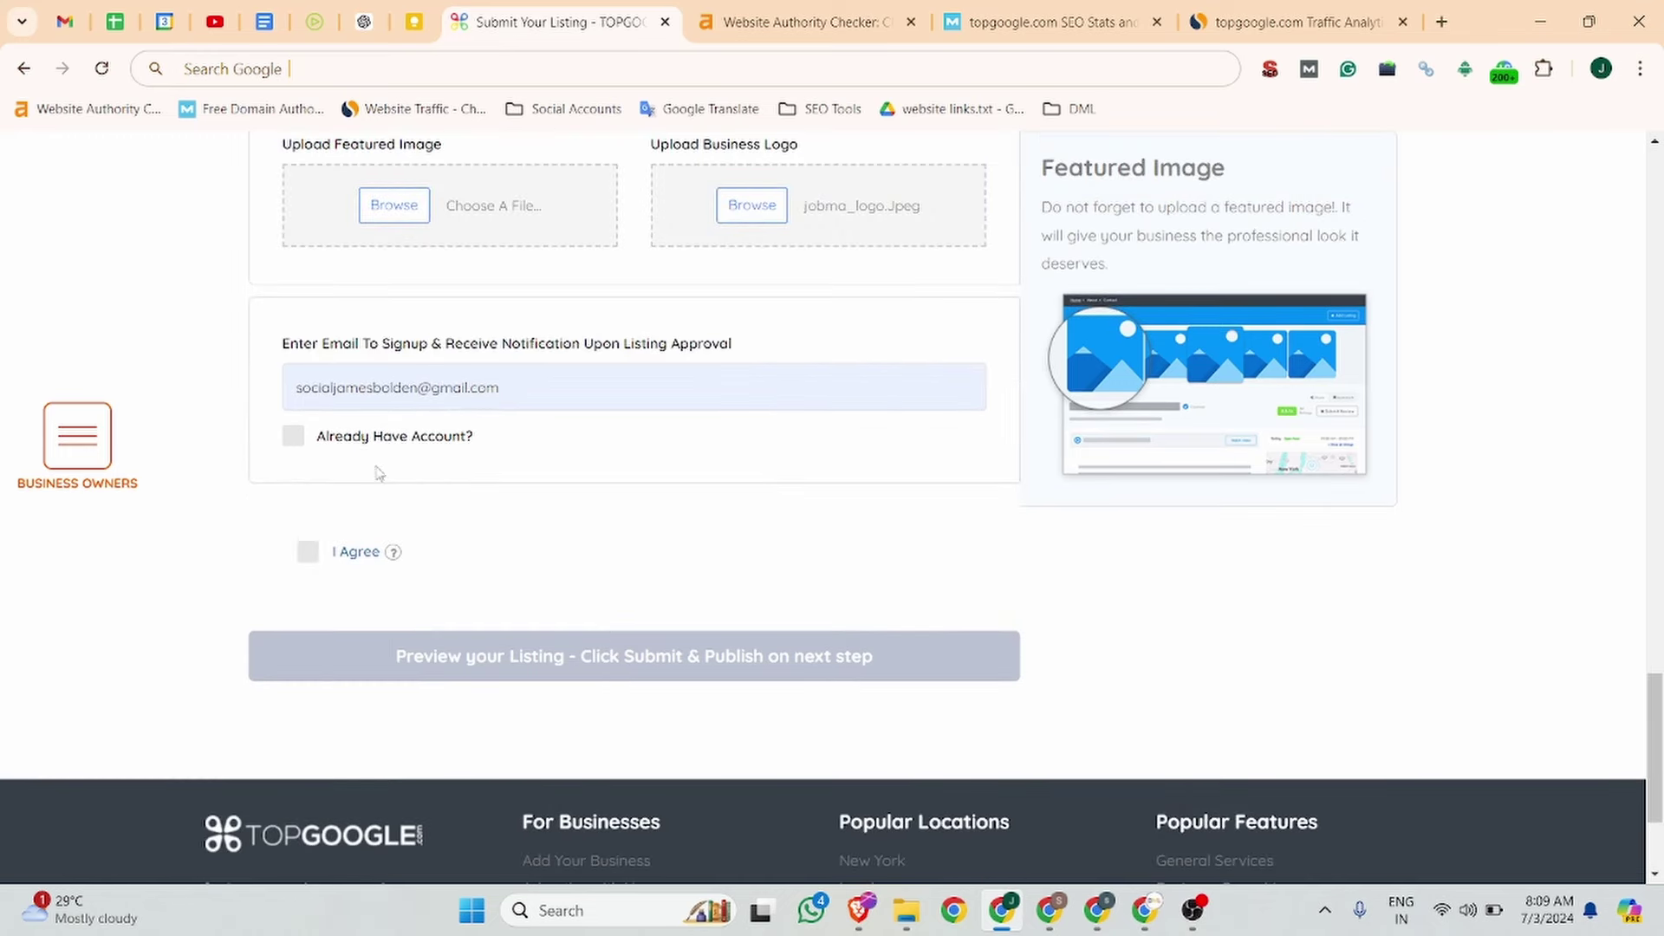
left_click(308, 562)
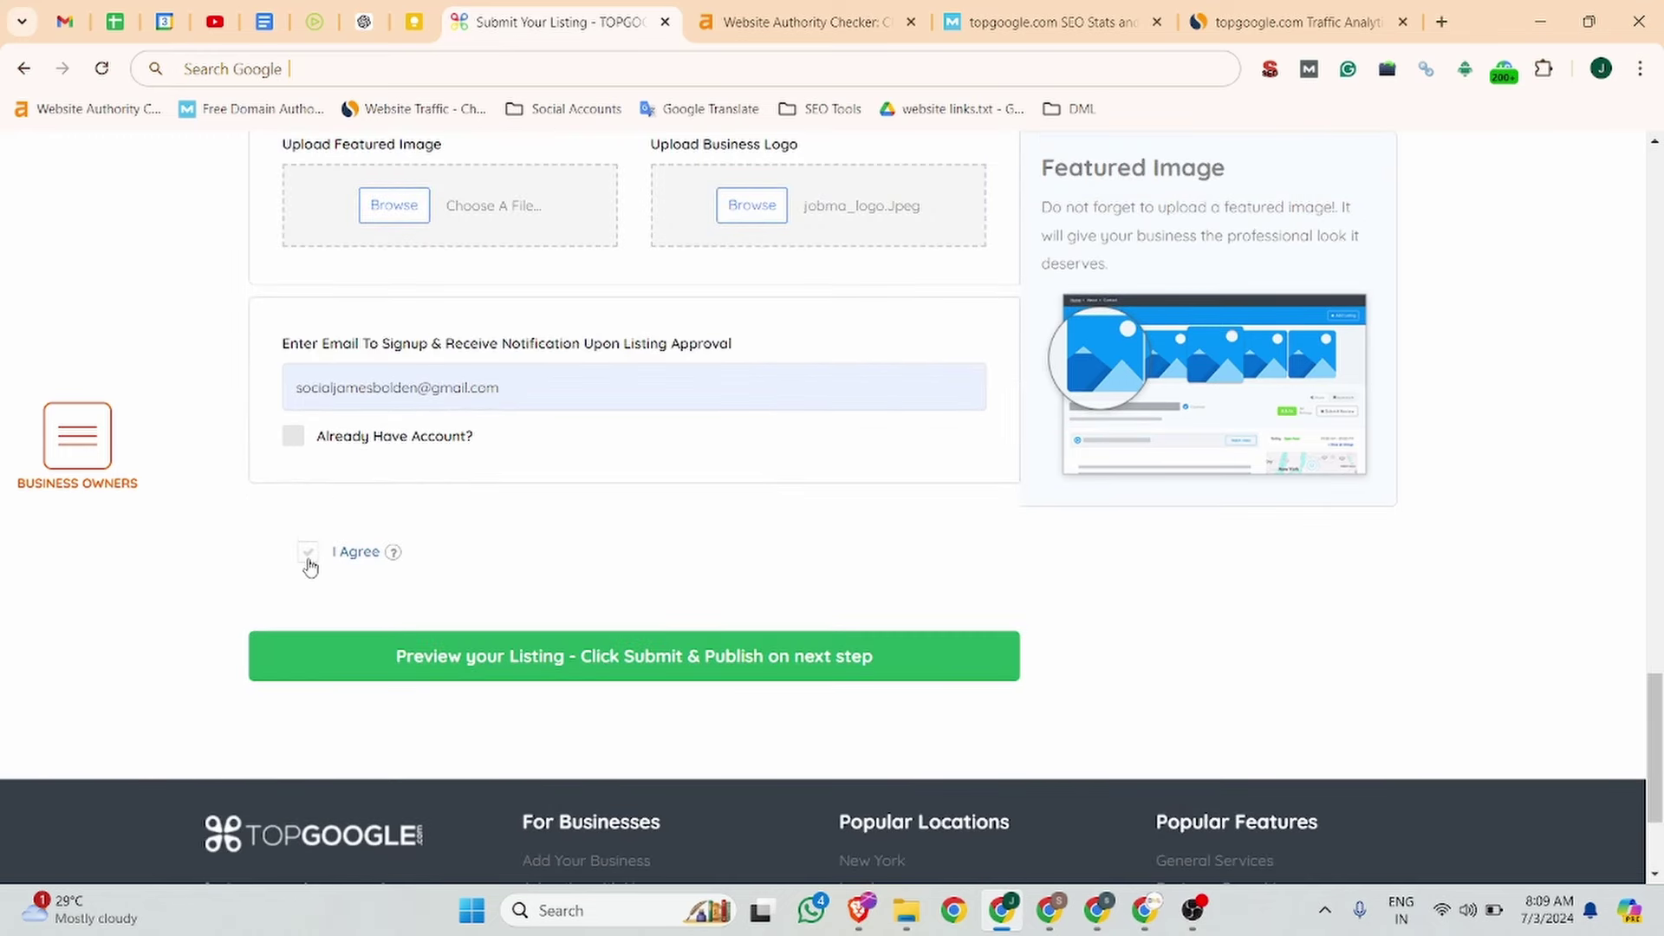
Preview the filled-in Jobma listing page before publishing.
left_click(660, 664)
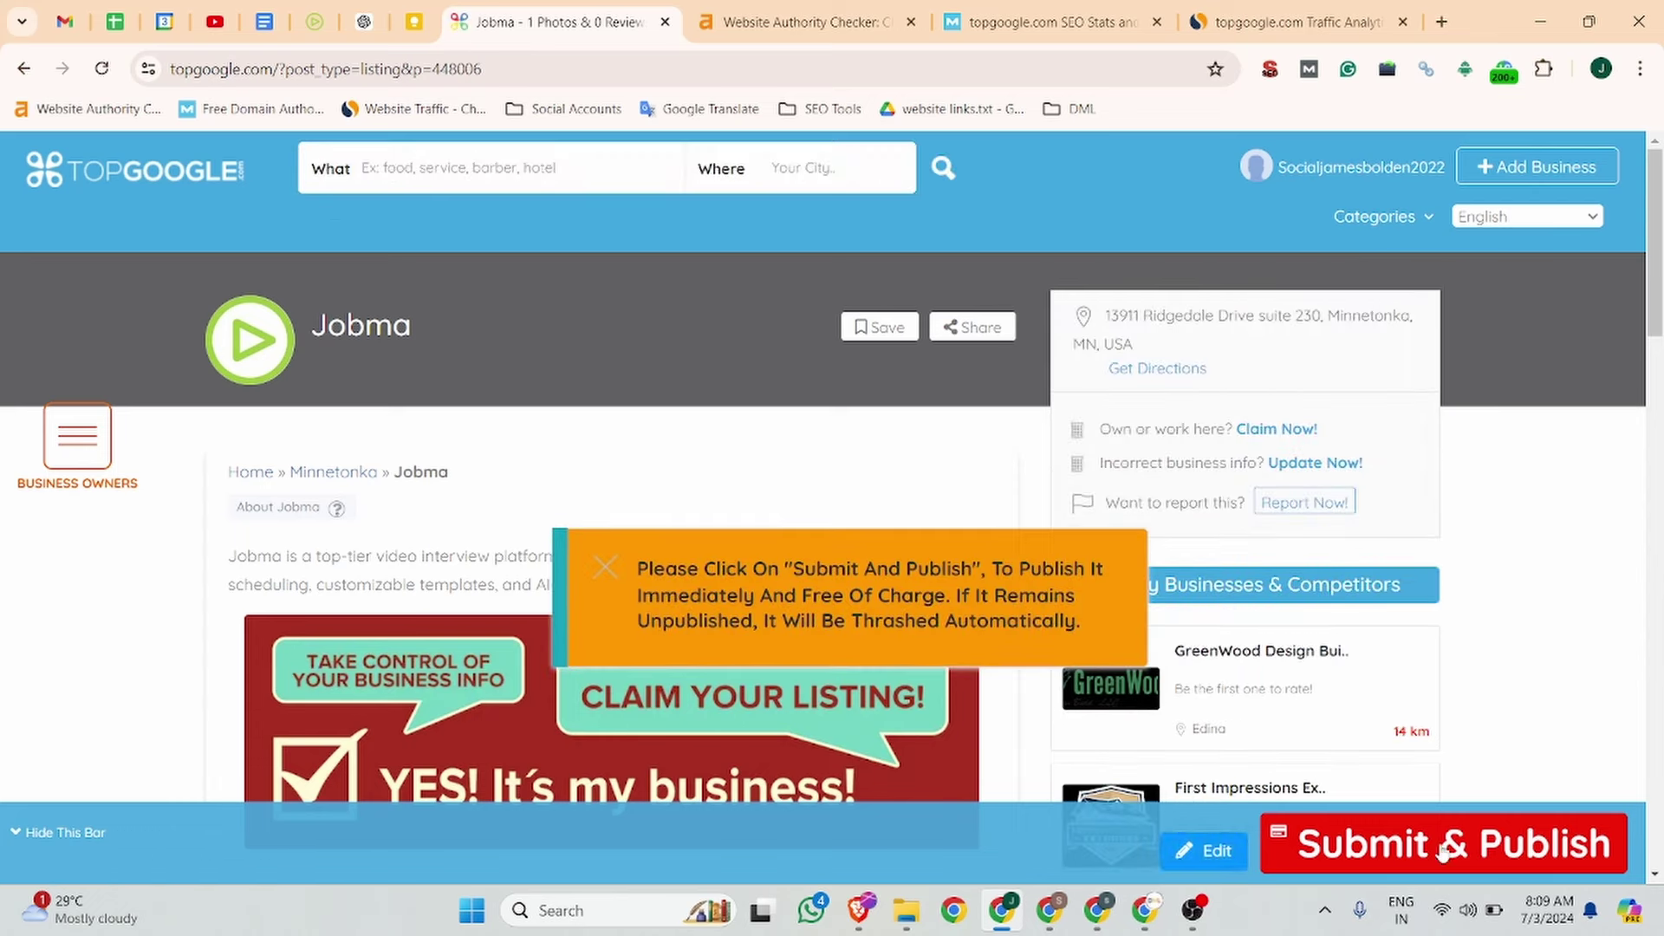
left_click(1214, 856)
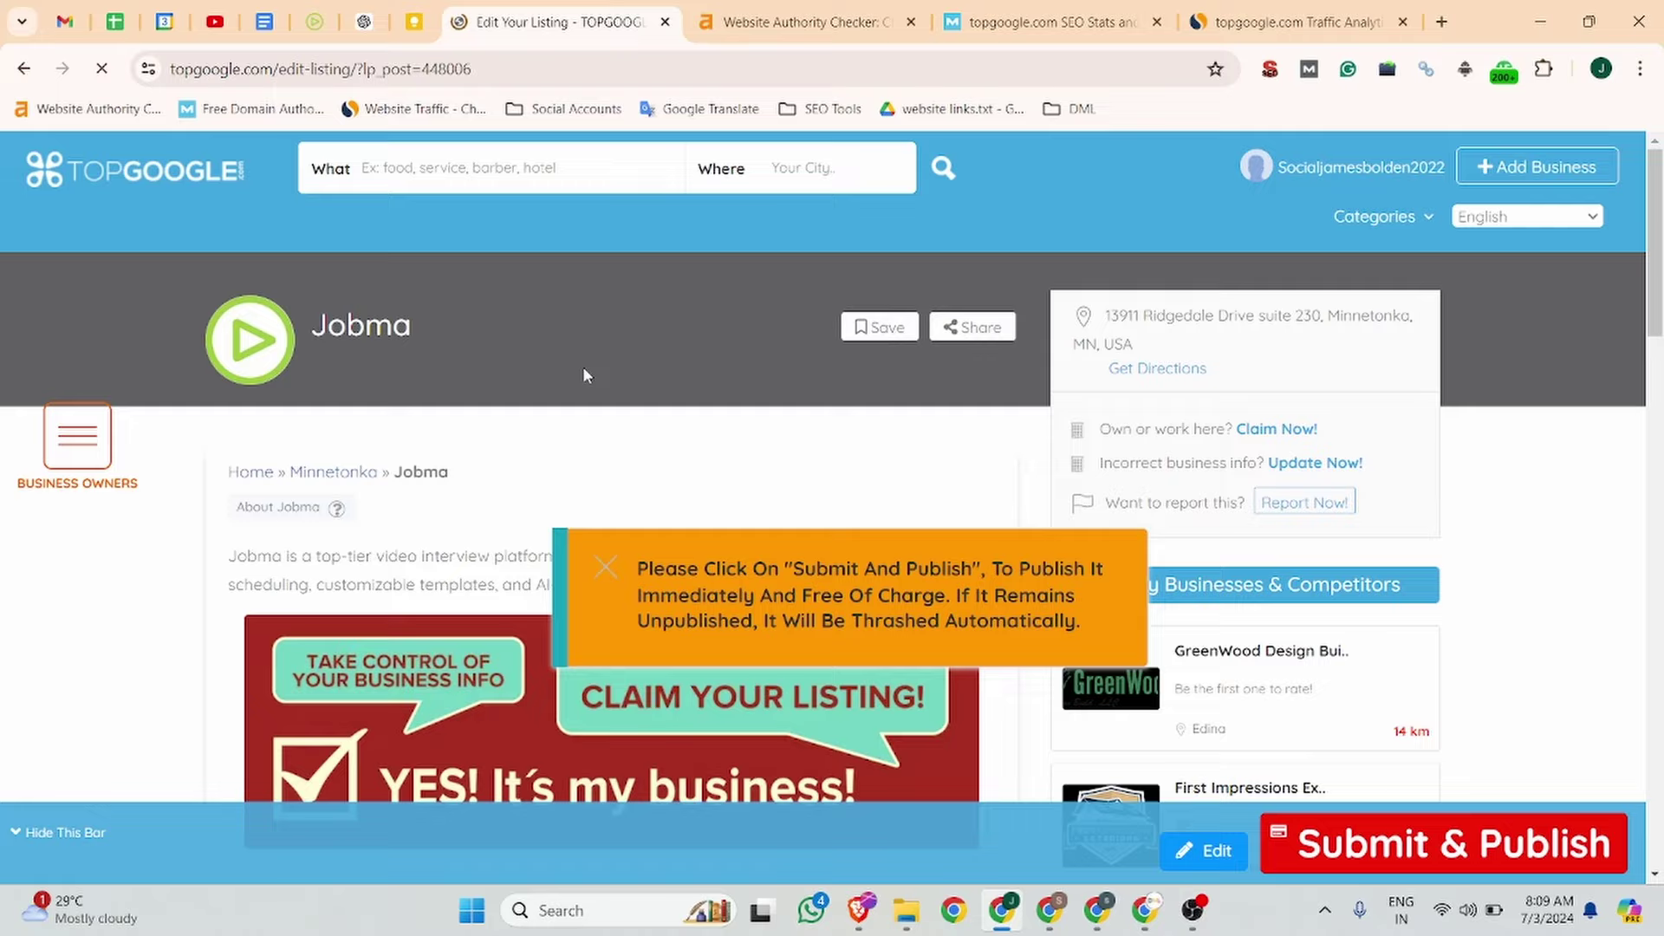
scroll(650, 476, "down", 14)
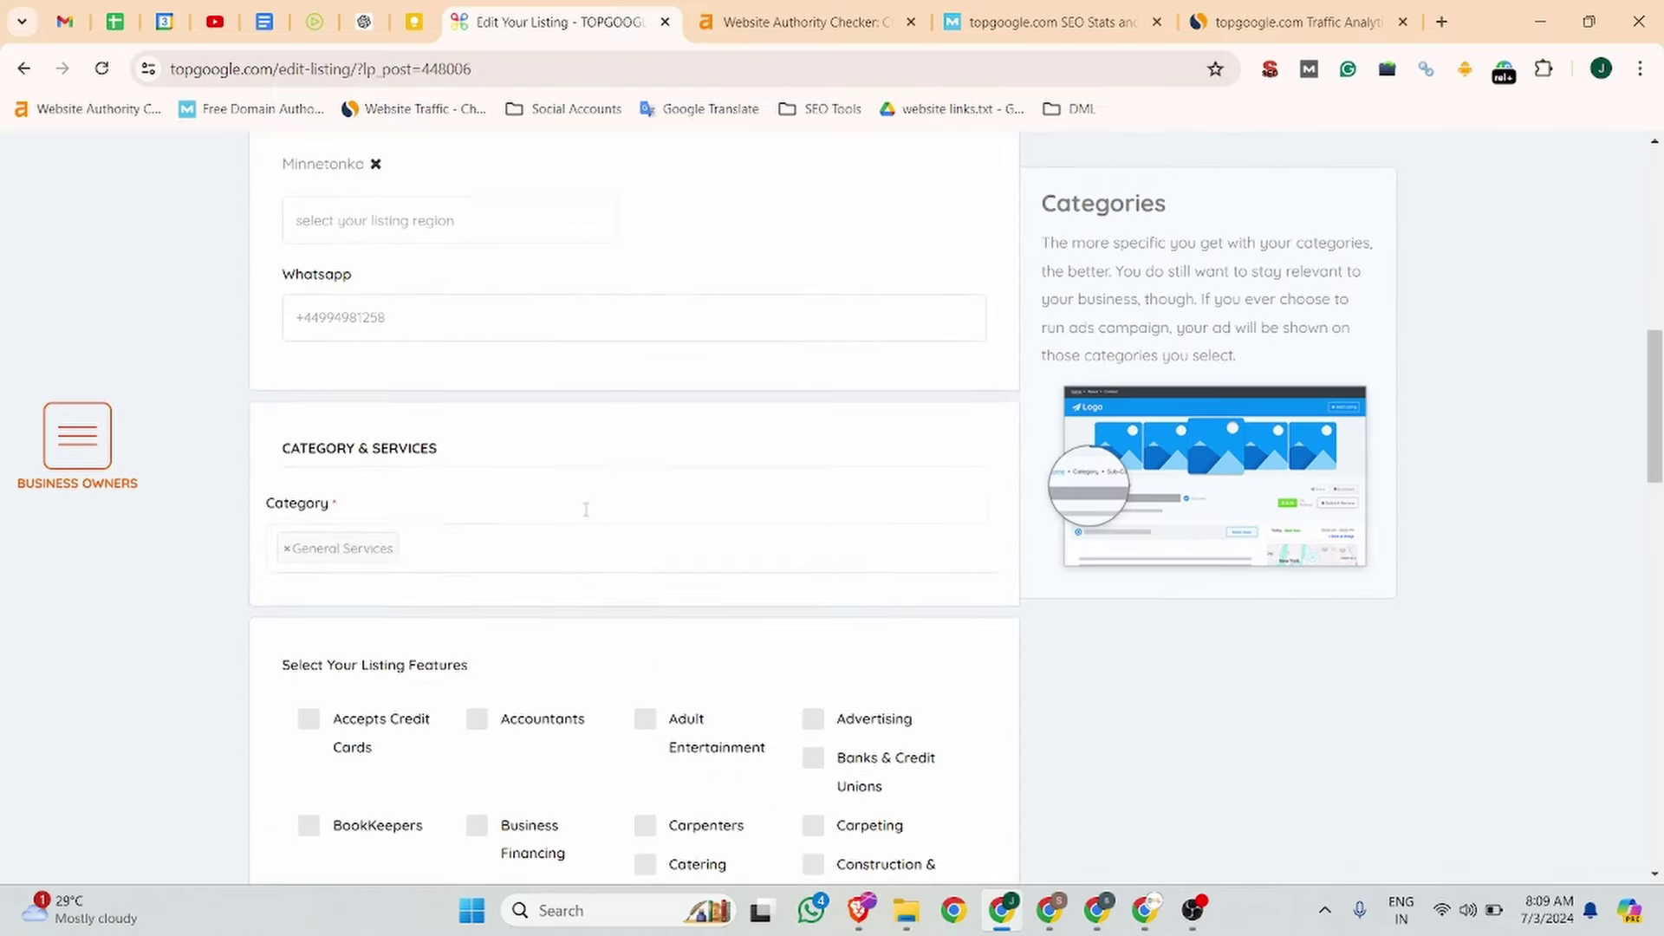
scroll(580, 519, "down", 8)
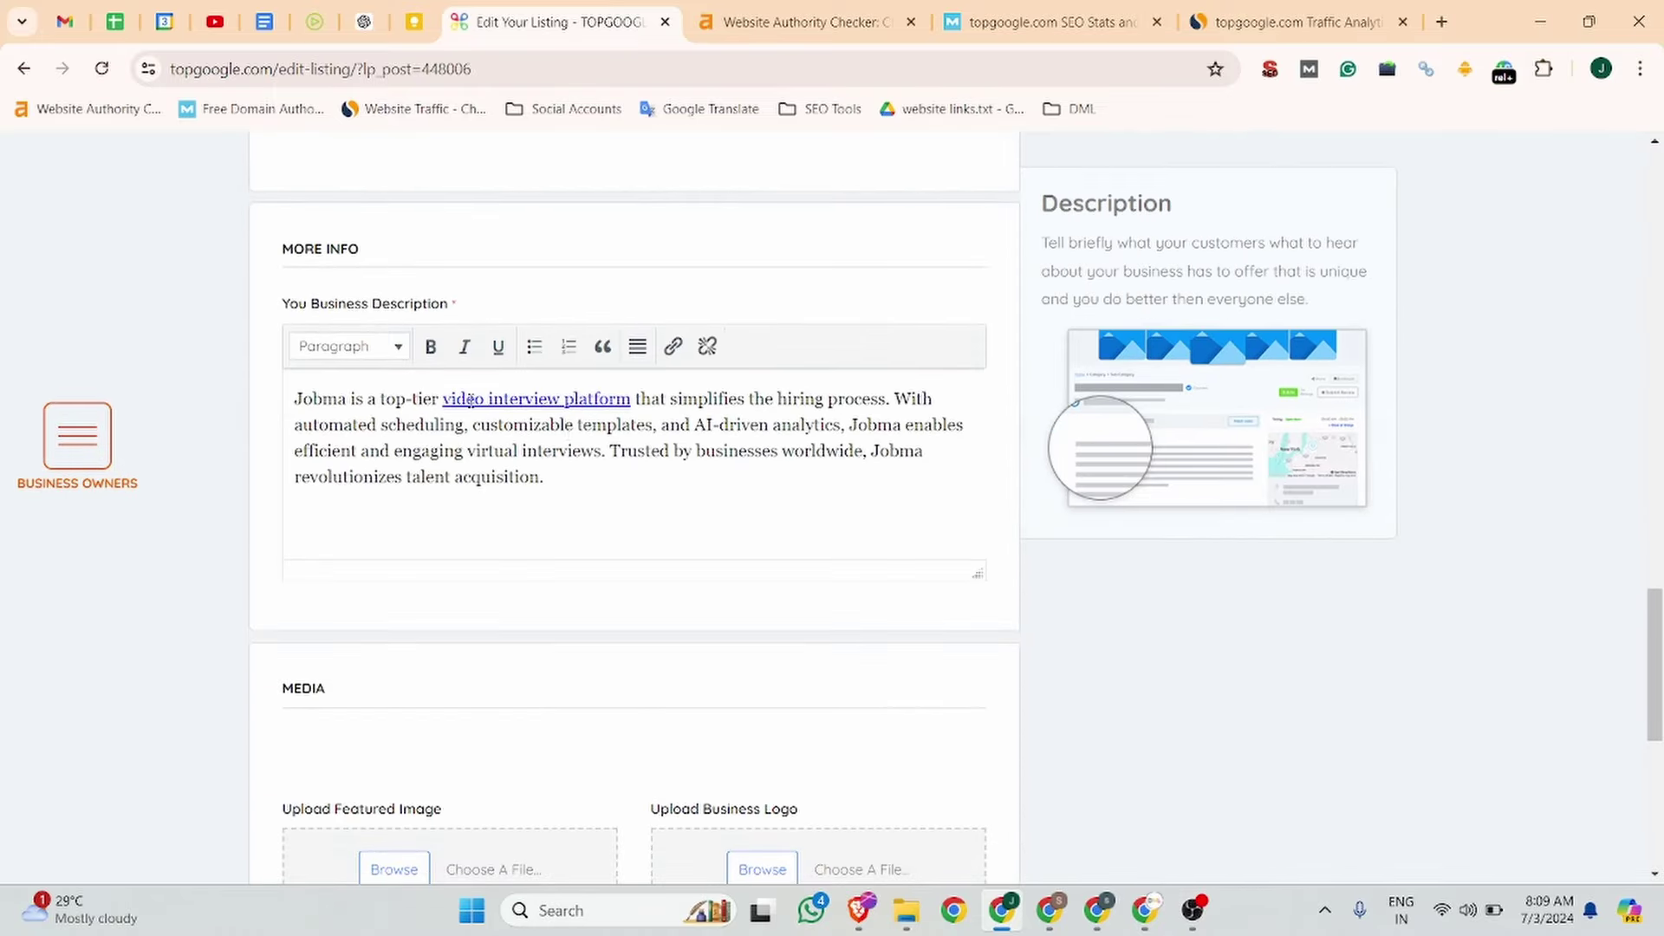
left_click(444, 399)
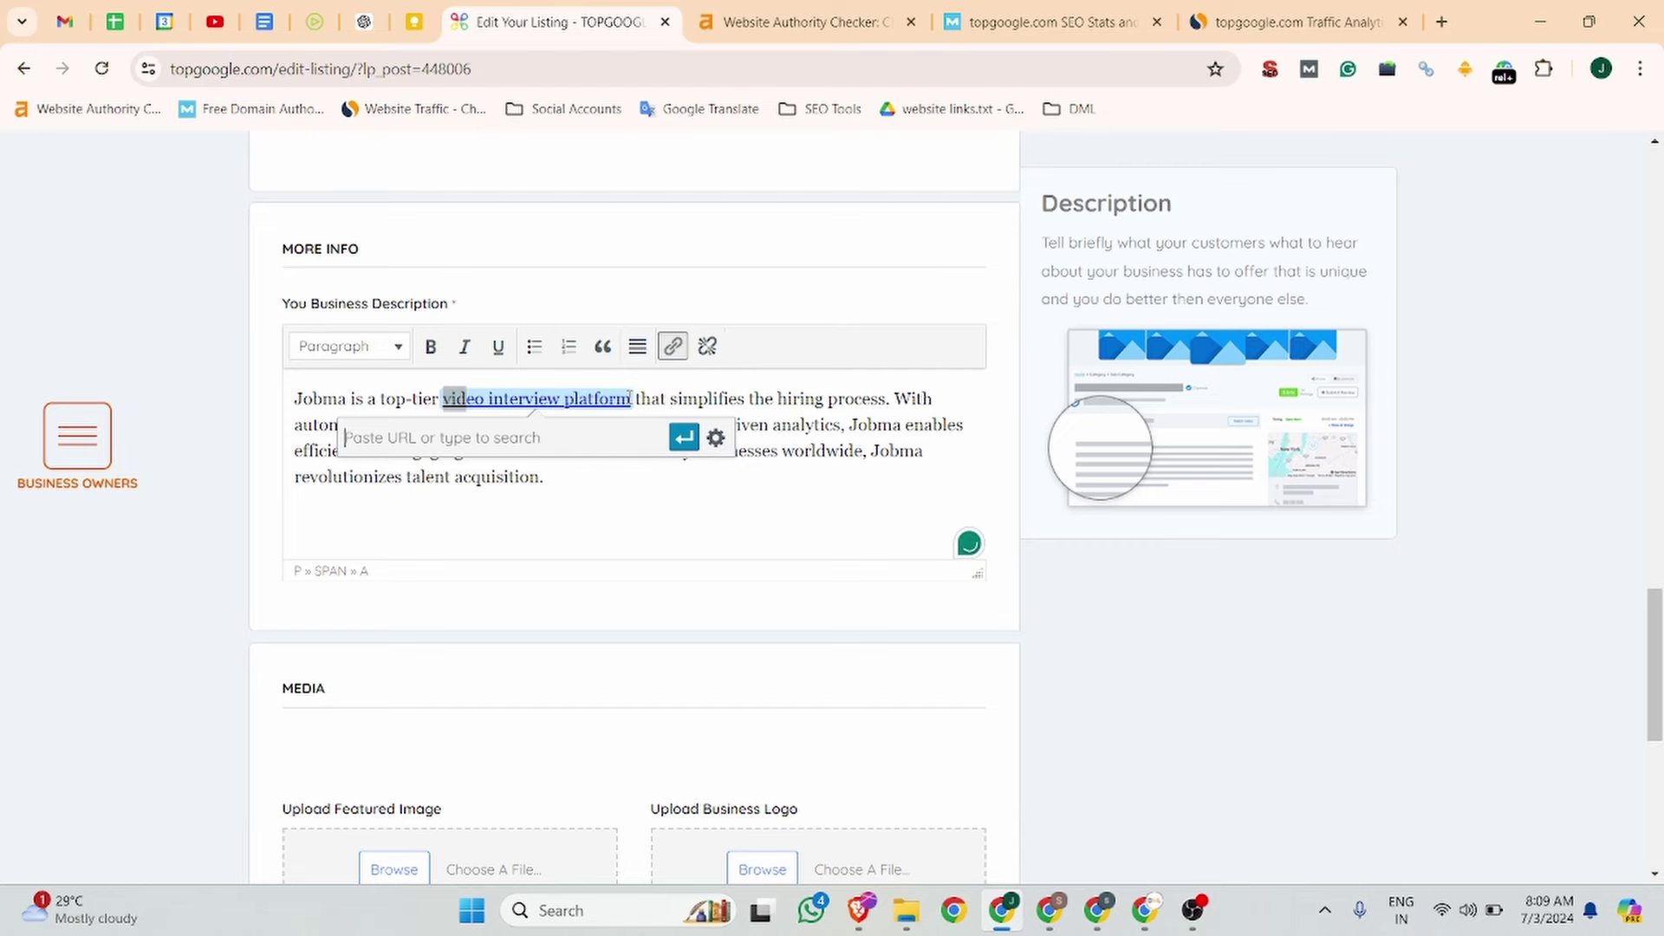
left_click_drag(633, 399, 442, 398)
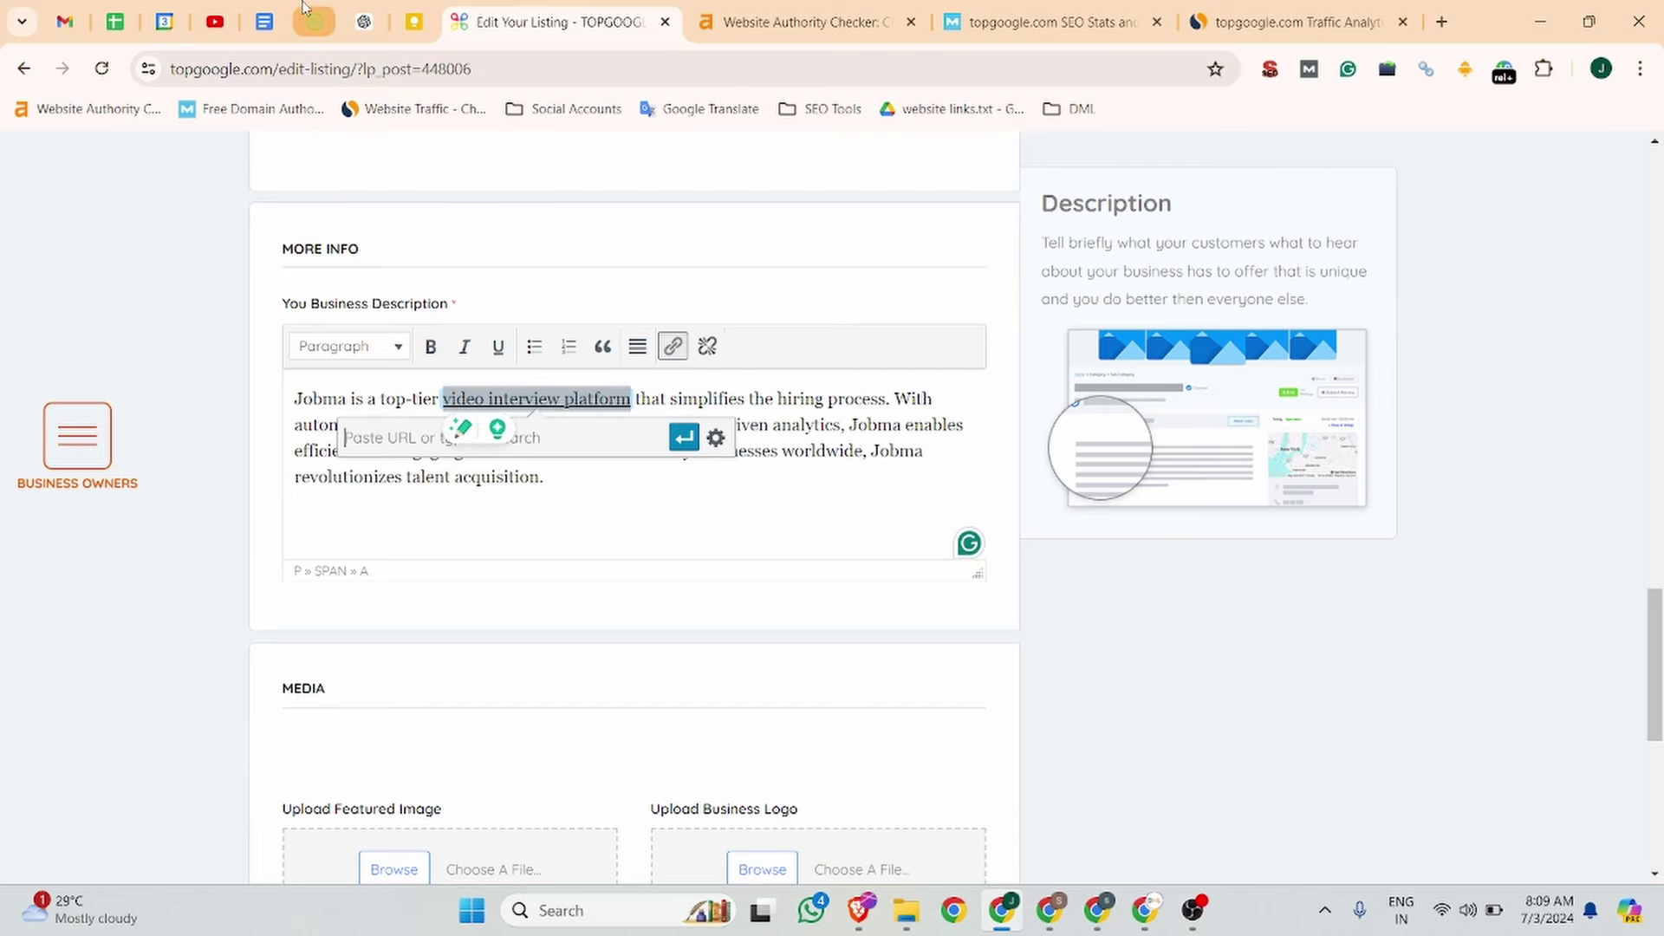
left_click(314, 22)
left_click_drag(247, 69, 100, 69)
key("ctrl+c")
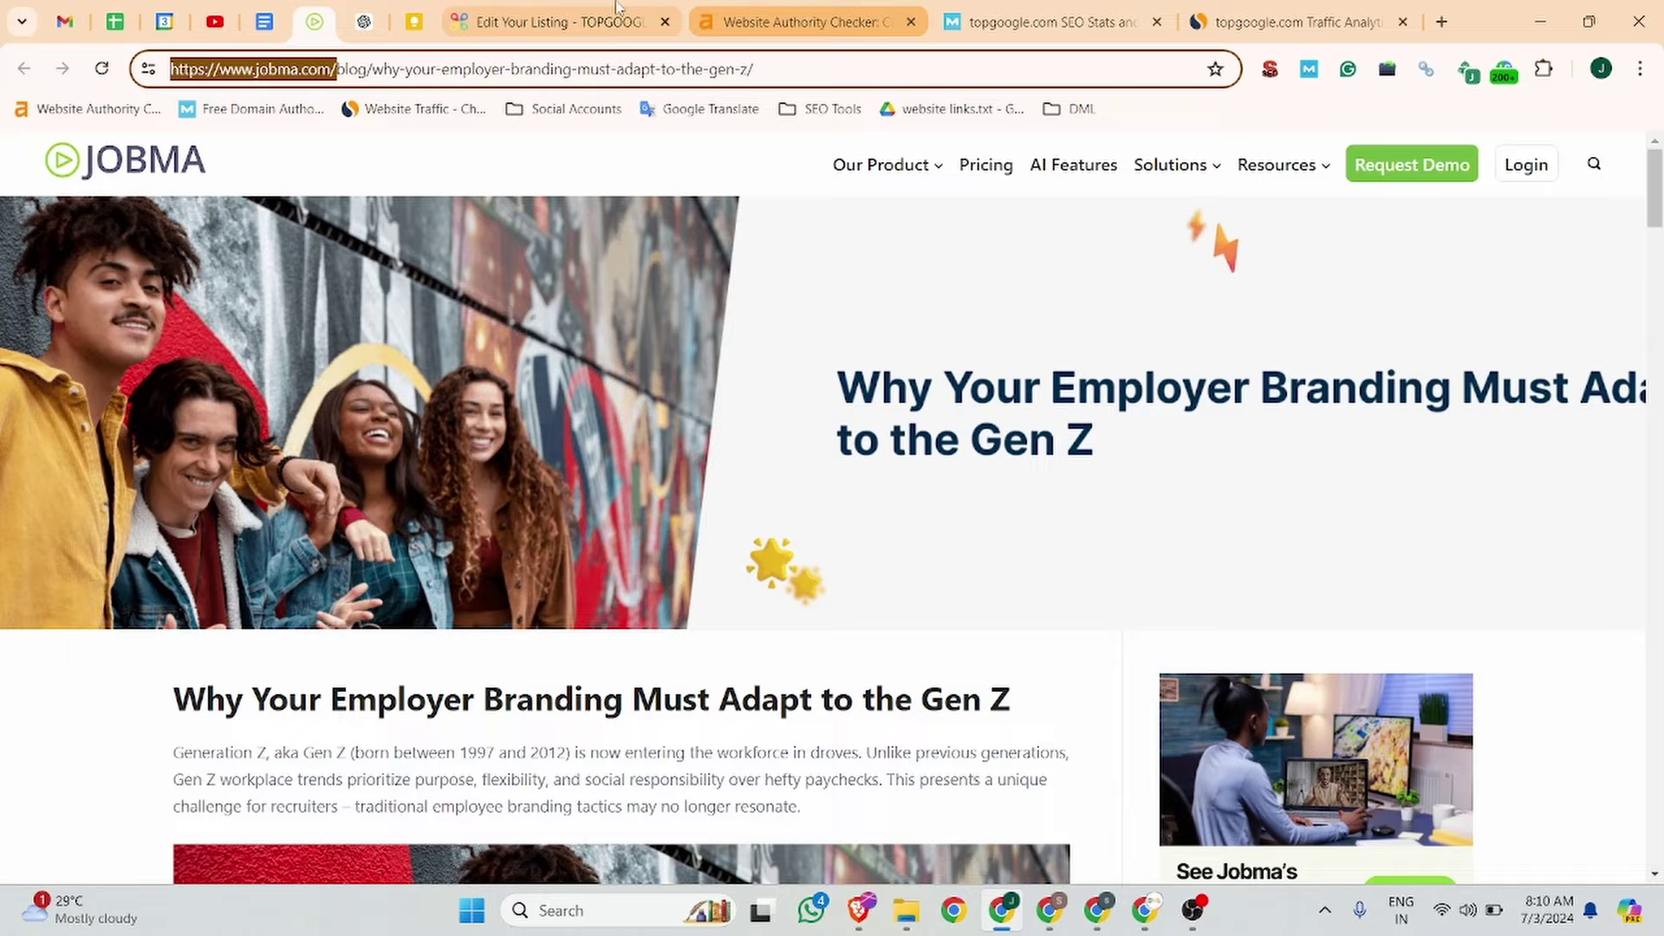
left_click(555, 22)
key("ctrl+v")
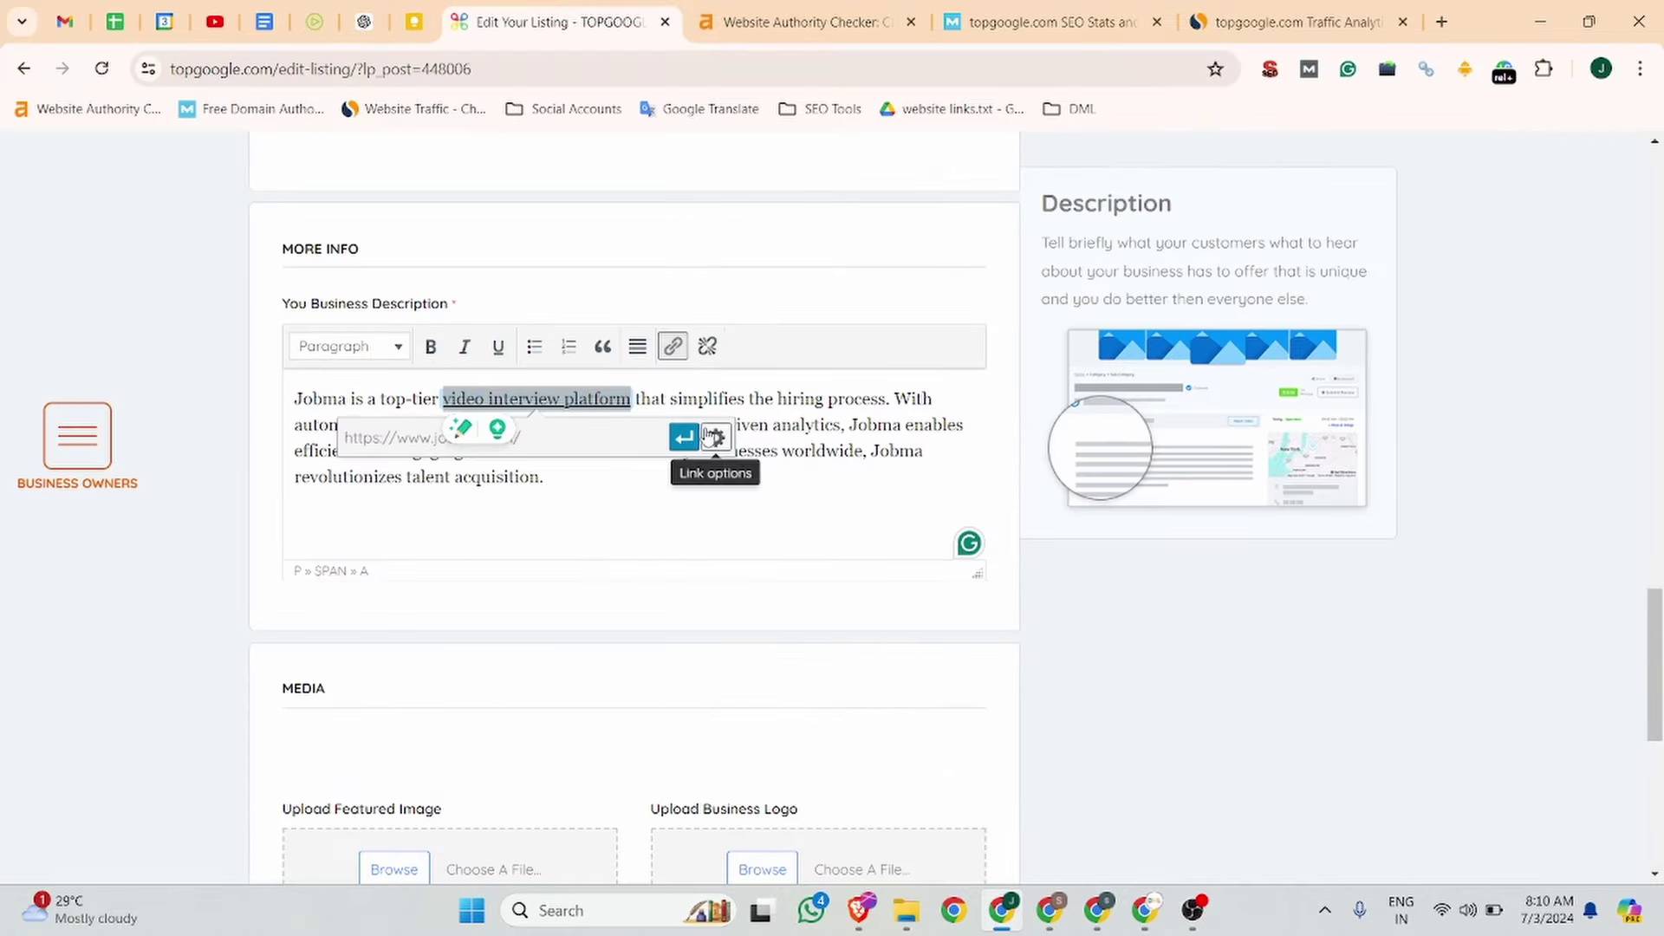
left_click(682, 438)
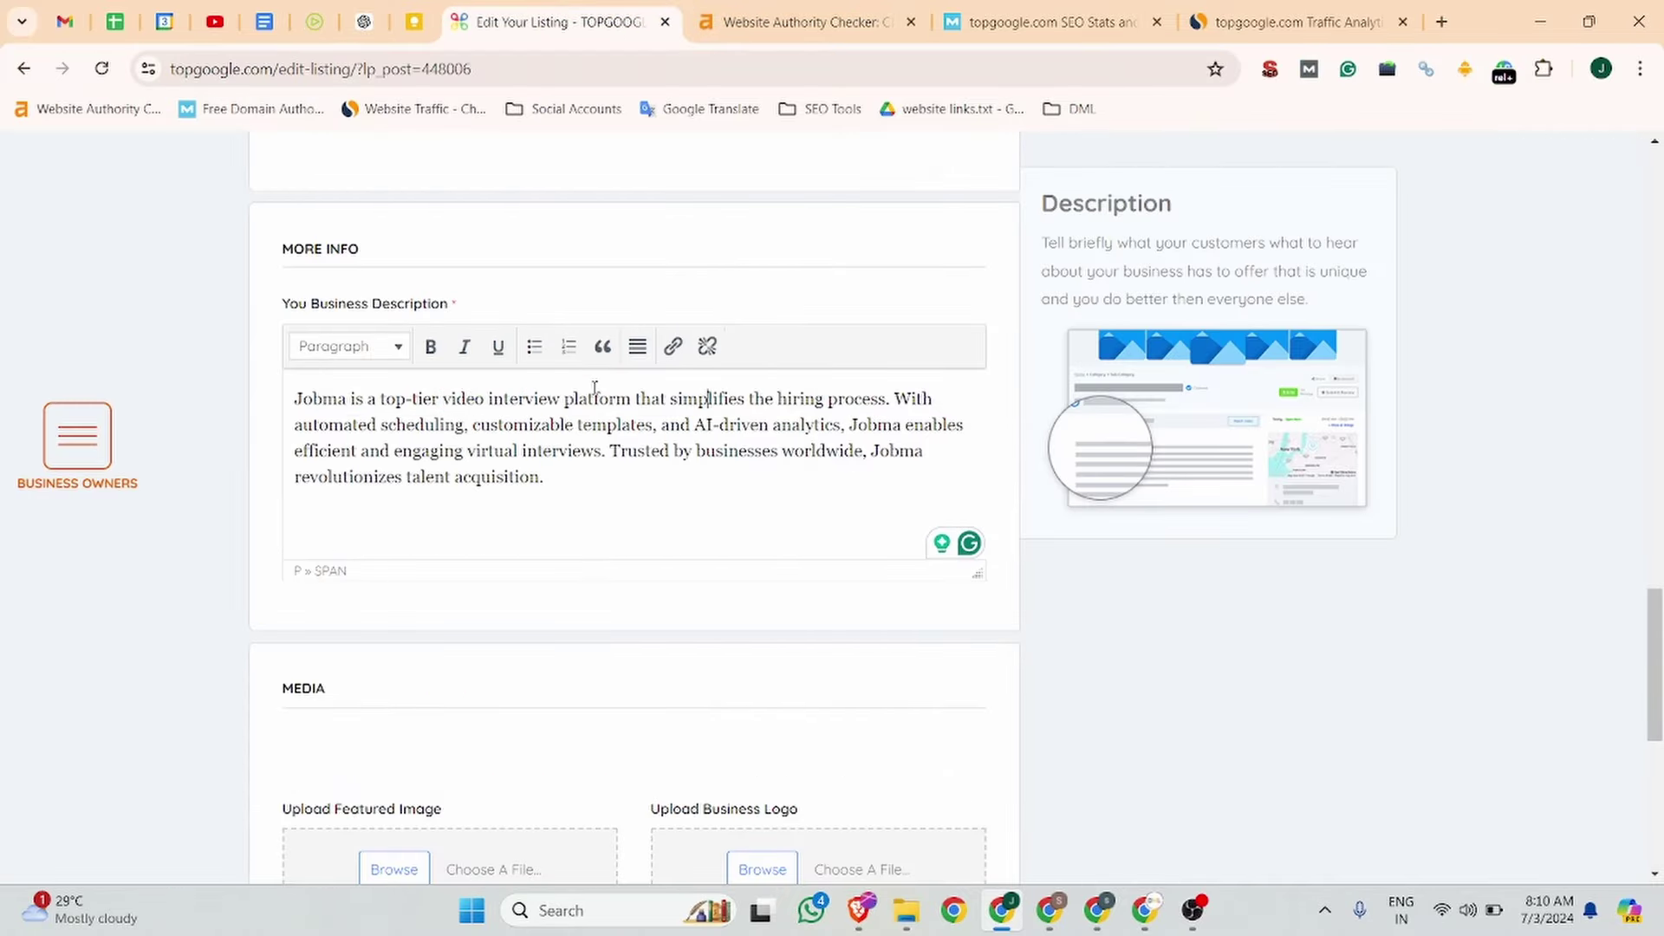
Reapply the Jobma website link to the phrase, then save with Update & Preview.
left_click_drag(451, 399, 631, 398)
left_click(673, 346)
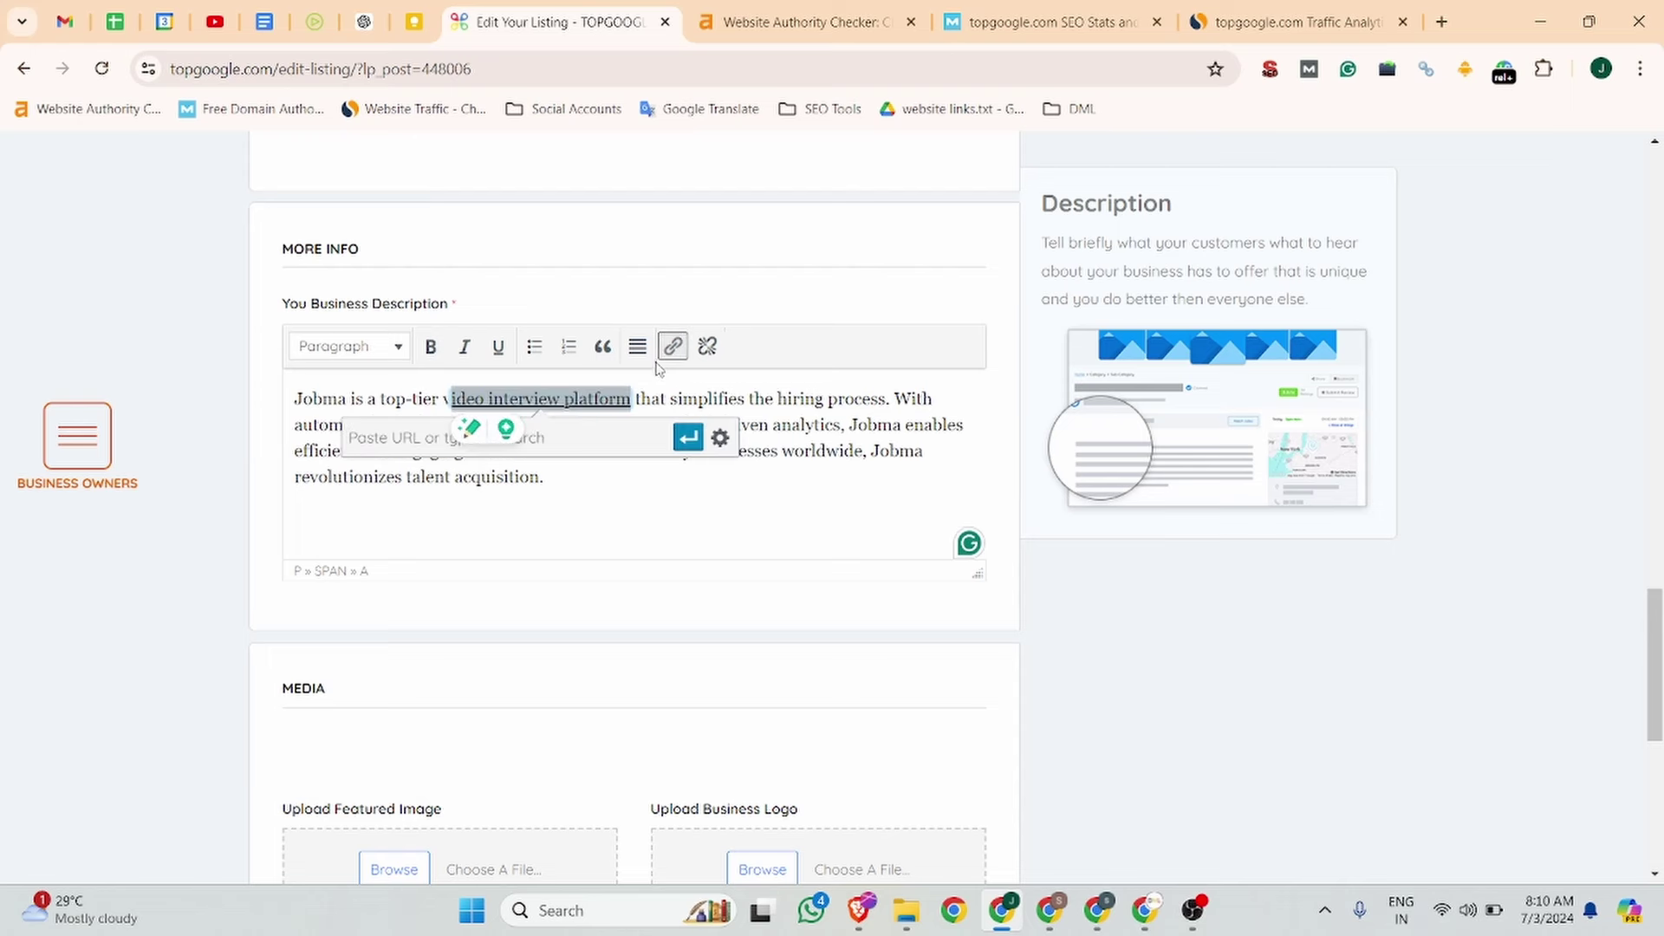
key("ctrl+v")
left_click(689, 439)
left_click(691, 429)
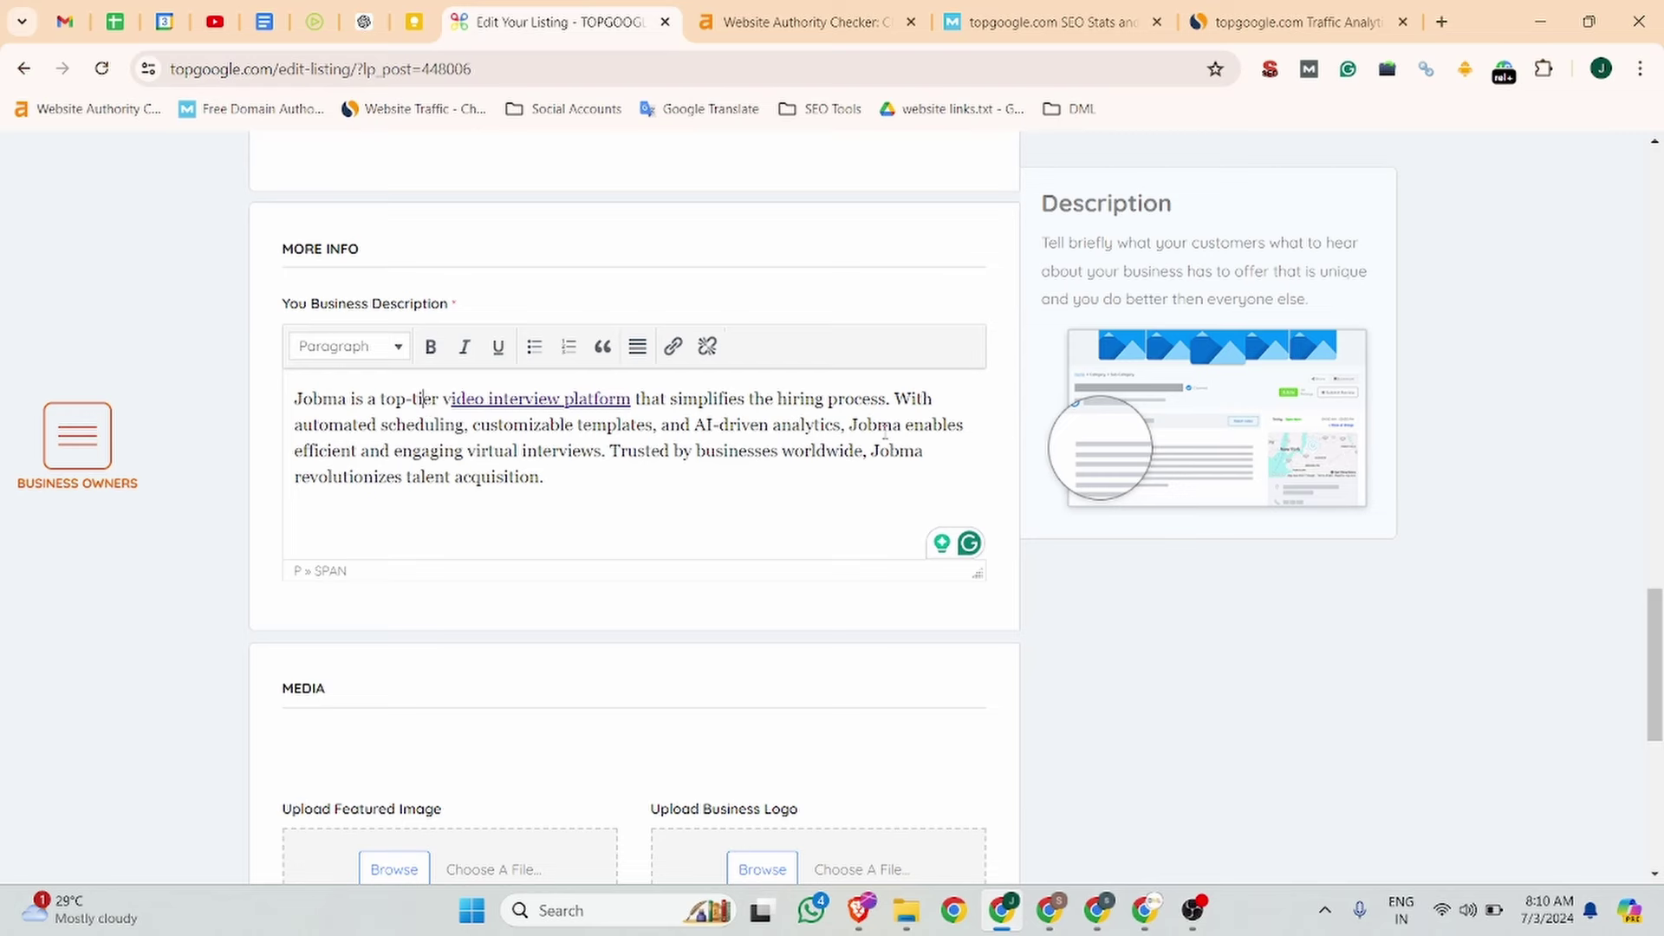
scroll(884, 509, "down", 8)
left_click(622, 442)
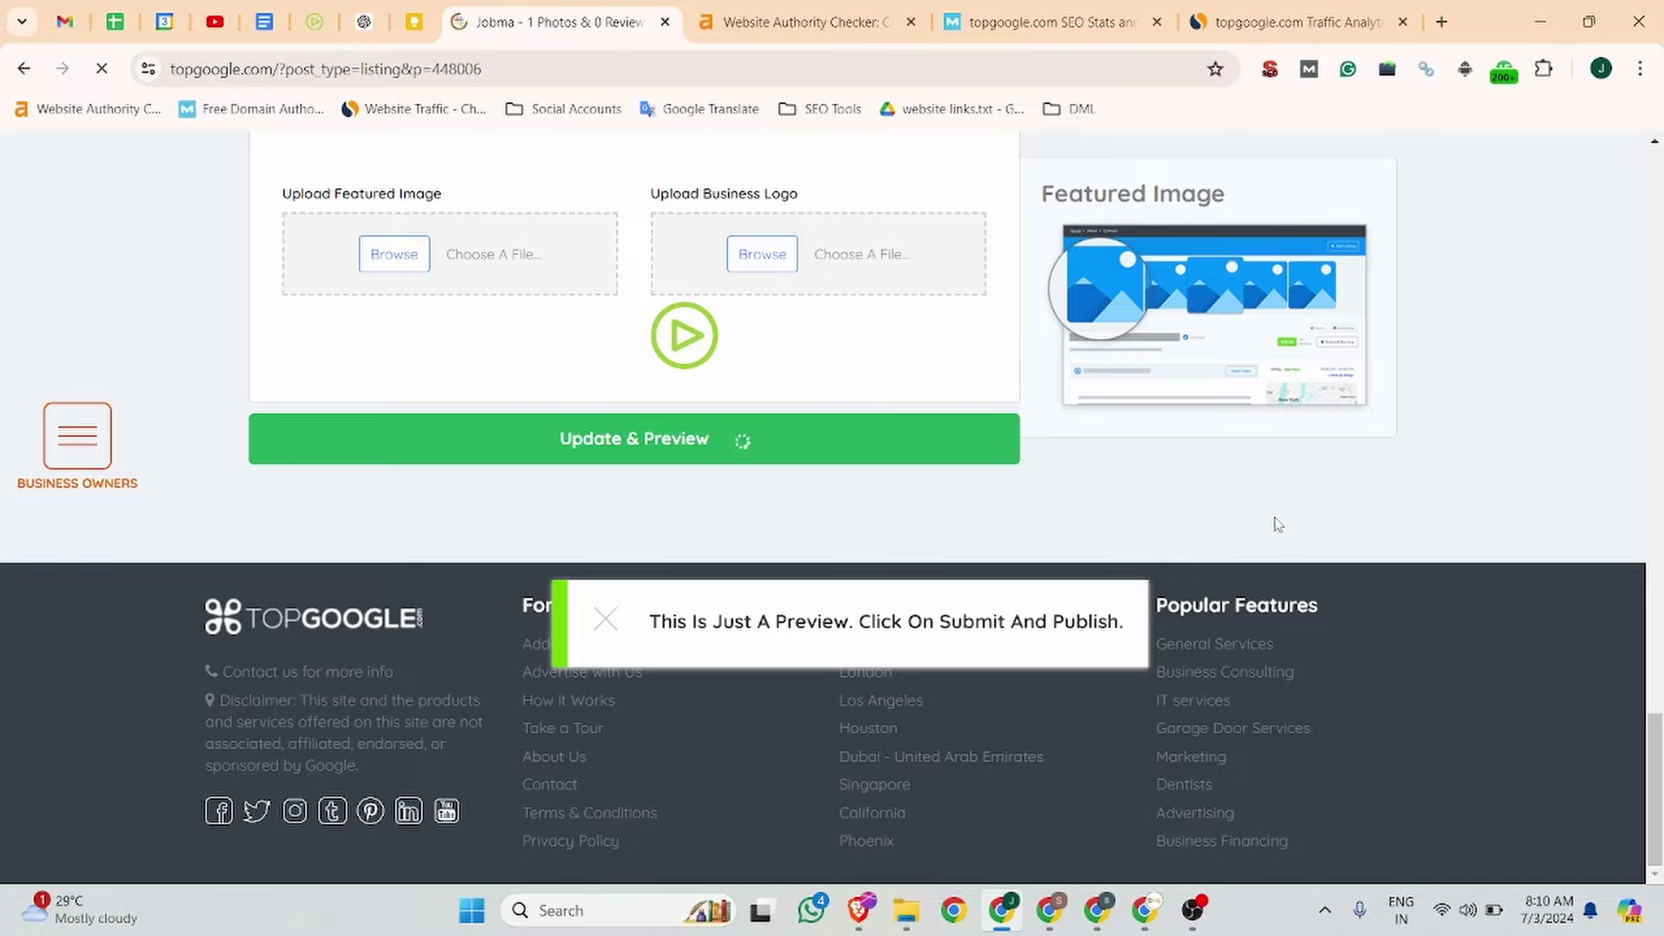
Review the Jobma preview and publish it free with Submit & Publish.
scroll(806, 484, "down", 10)
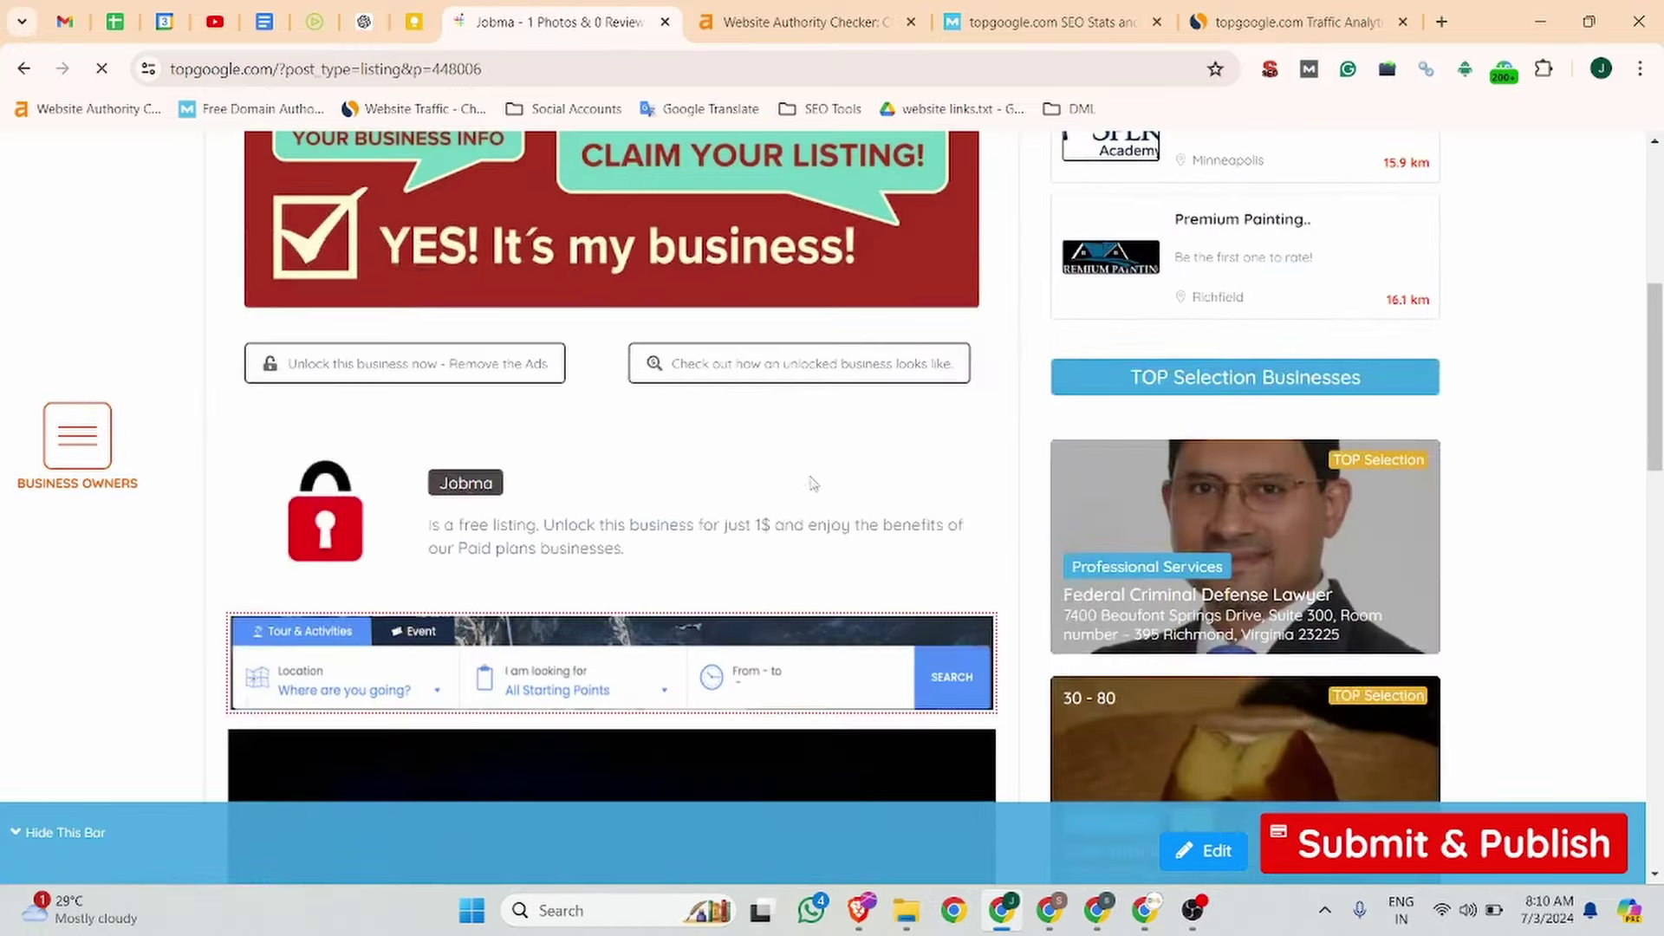
scroll(566, 512, "up", 7)
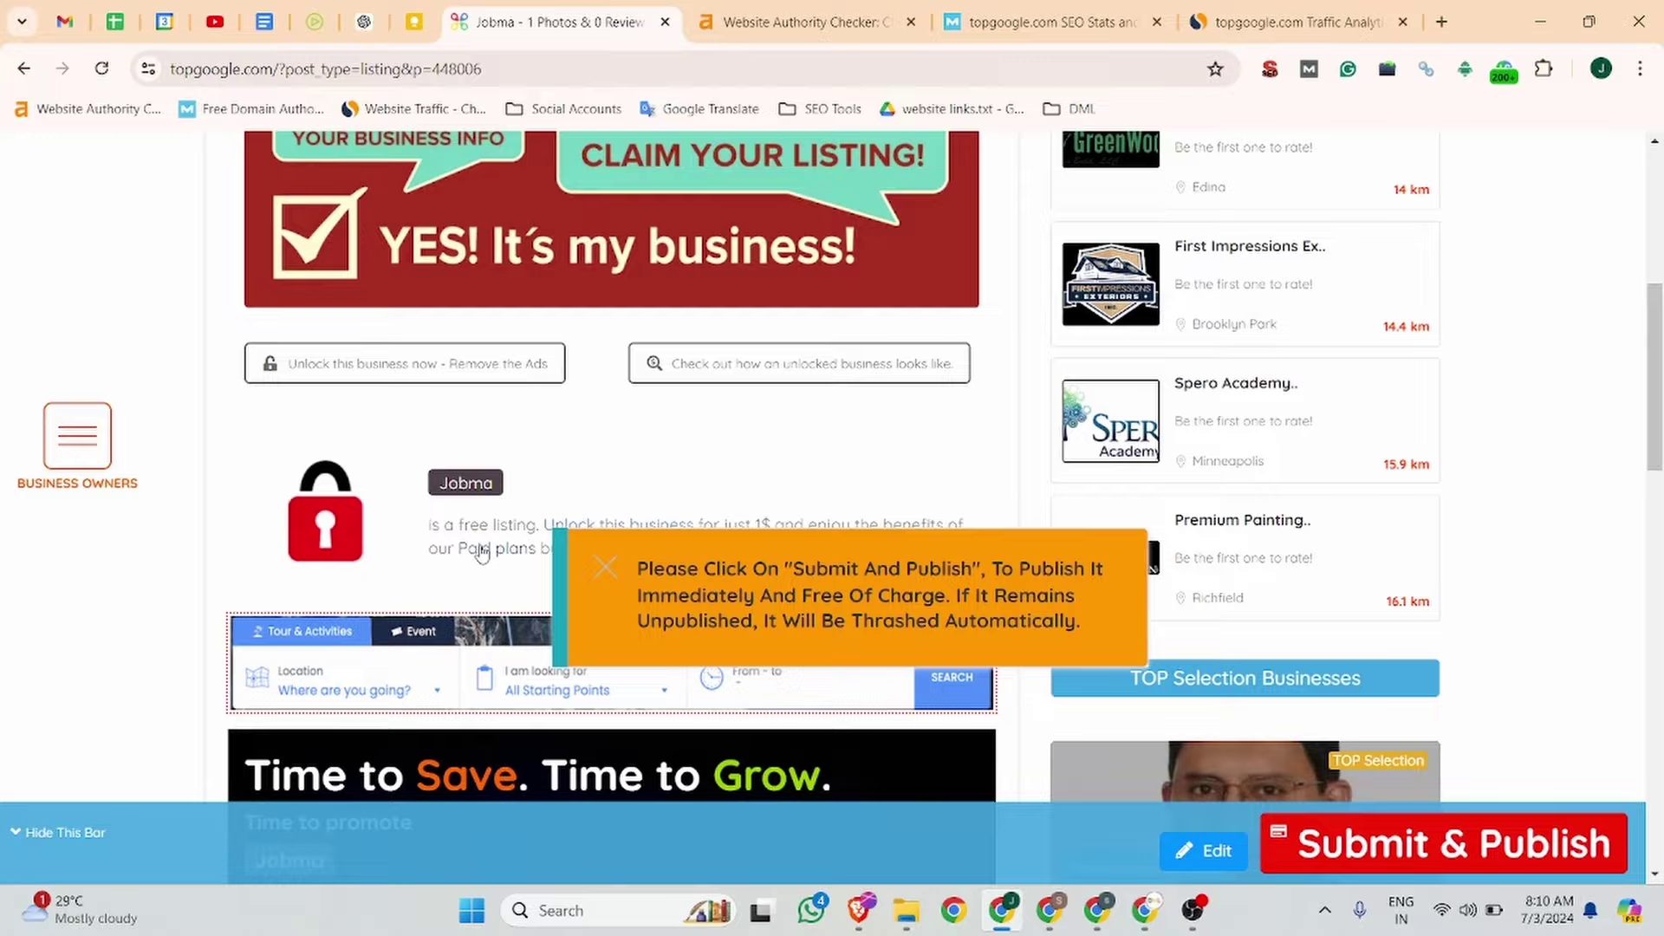
scroll(476, 546, "up", 6)
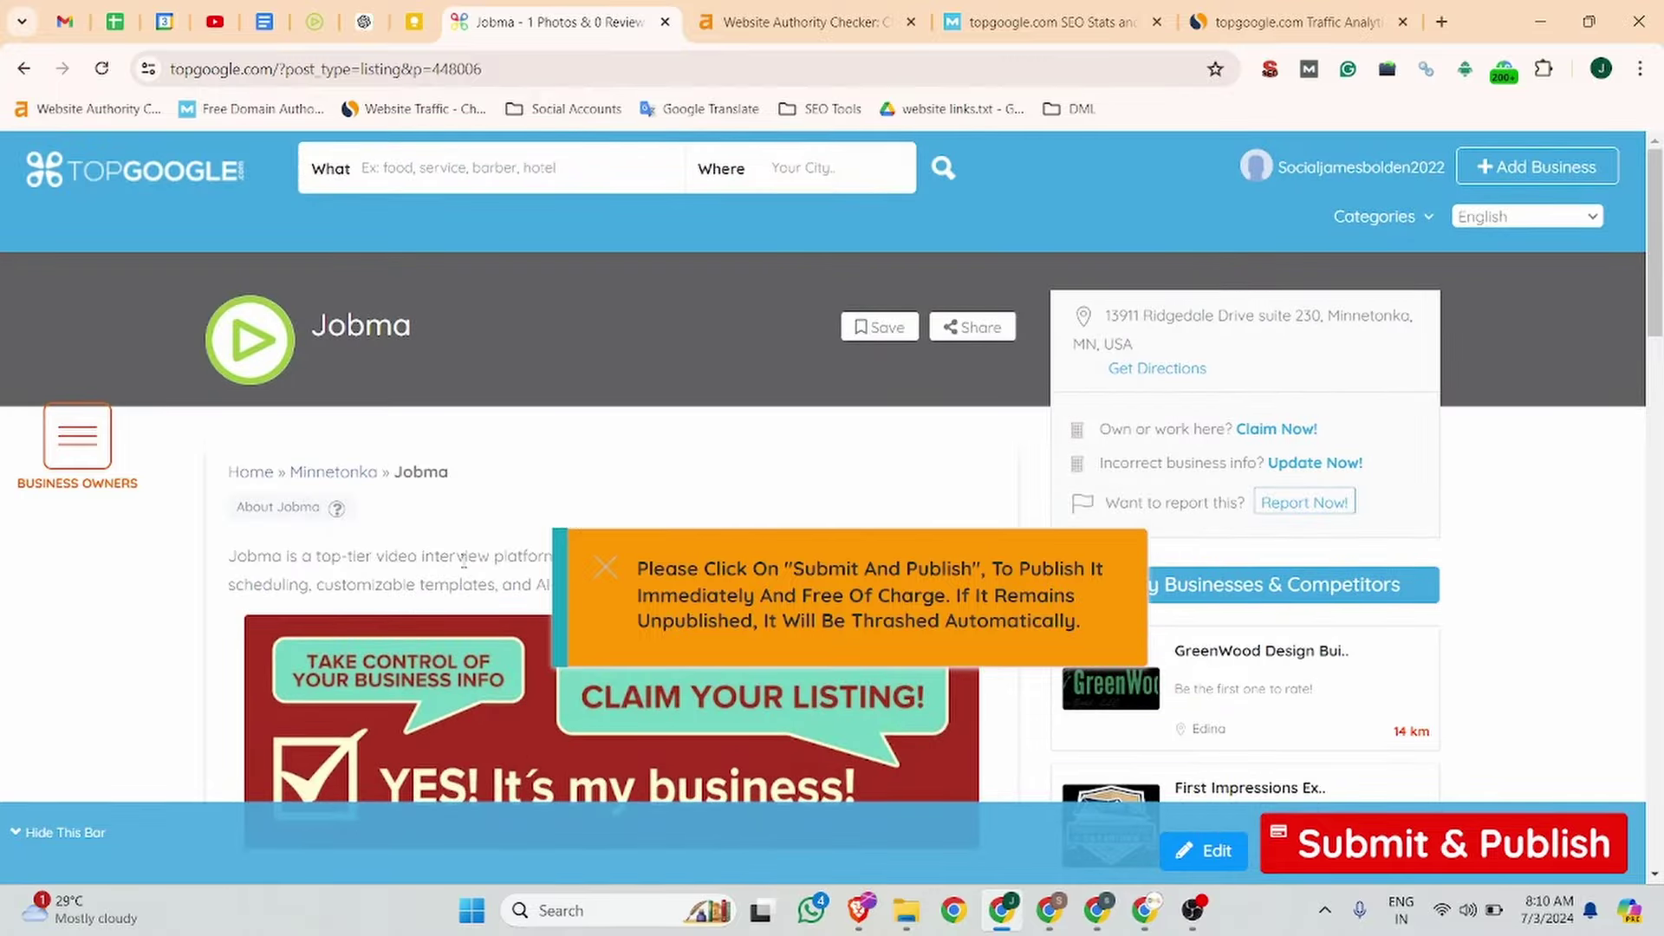
scroll(507, 542, "down", 2)
scroll(611, 553, "down", 3)
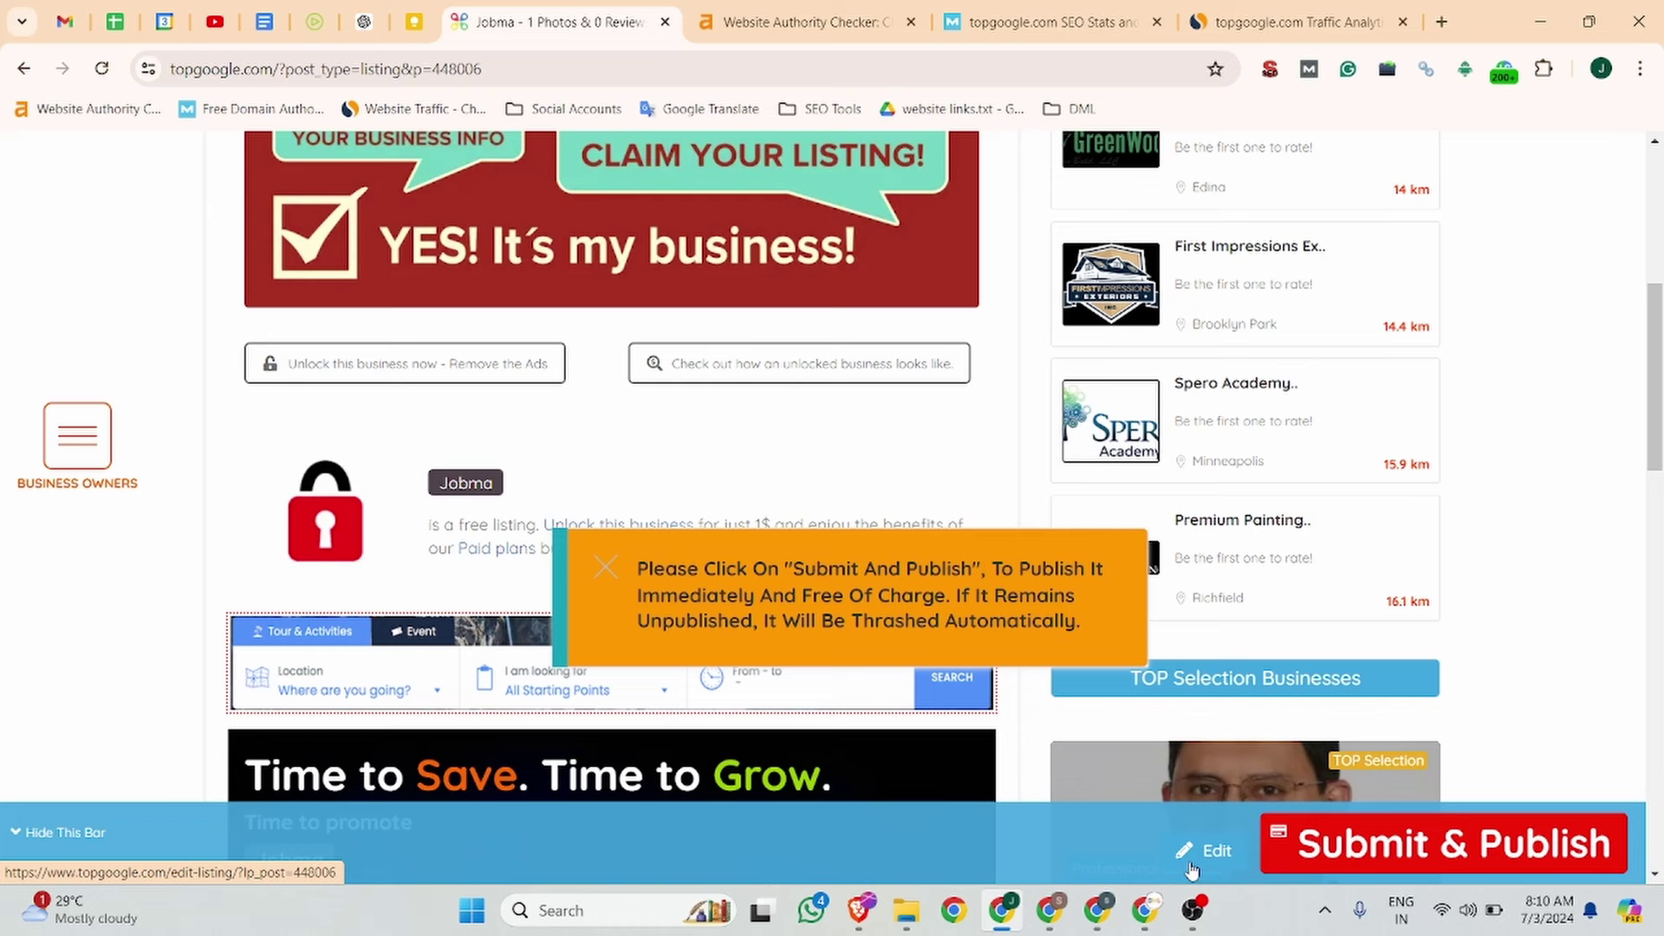
left_click(1428, 840)
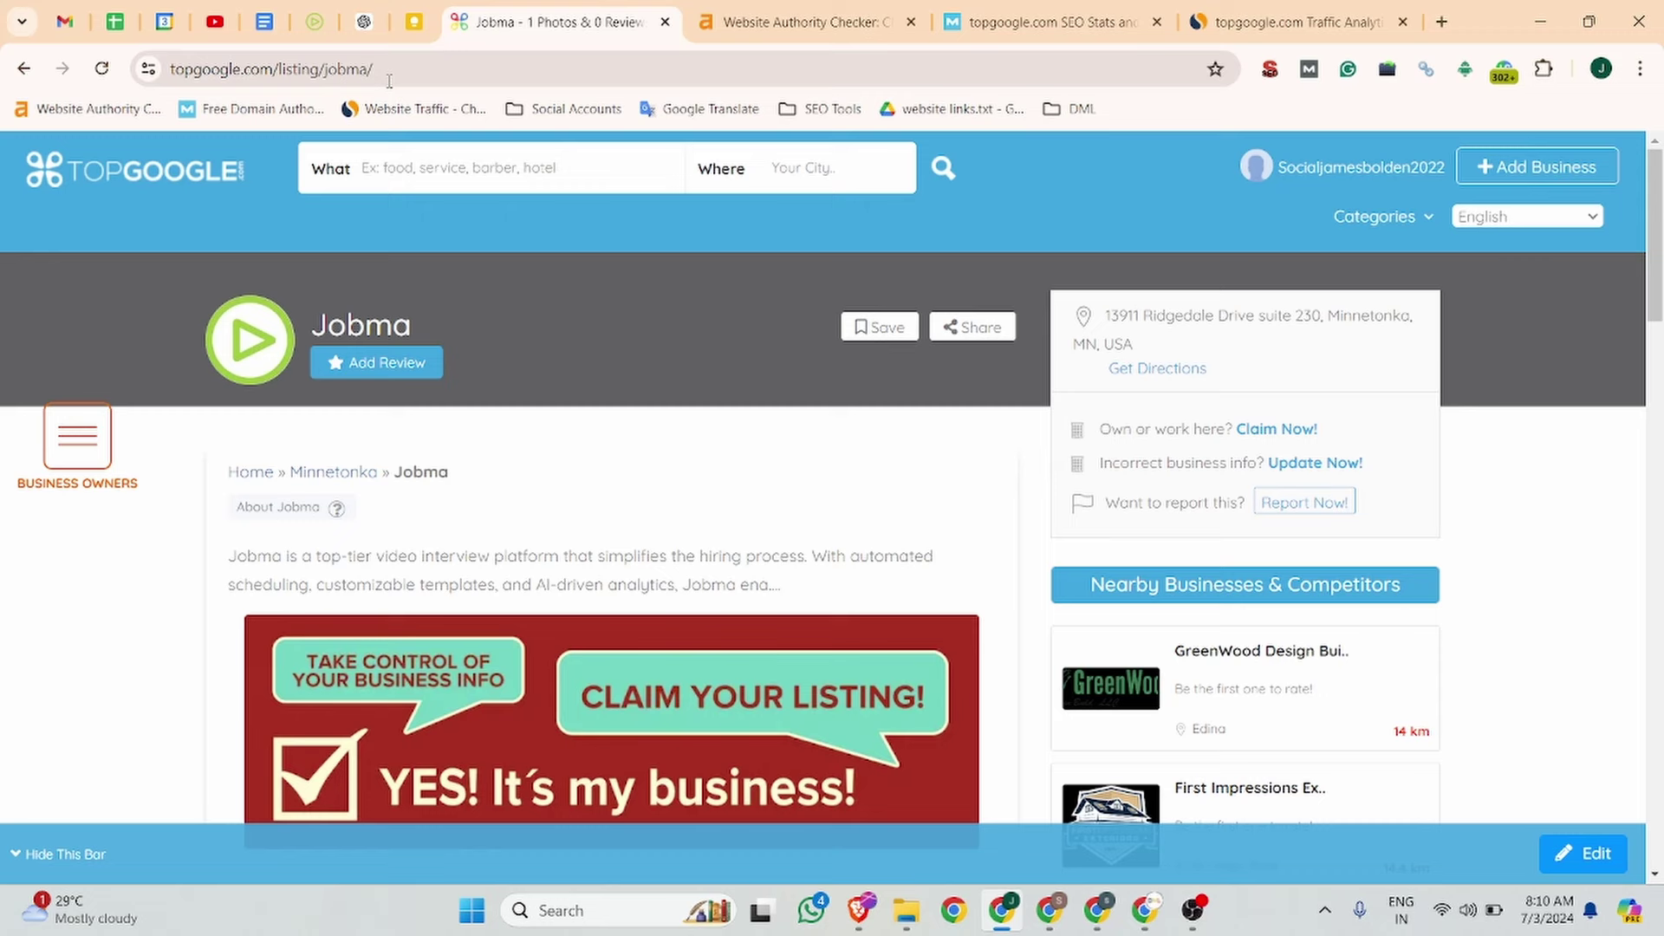
Dismiss the full-page advertisement and scroll through the published Jobma listing.
left_click(401, 69)
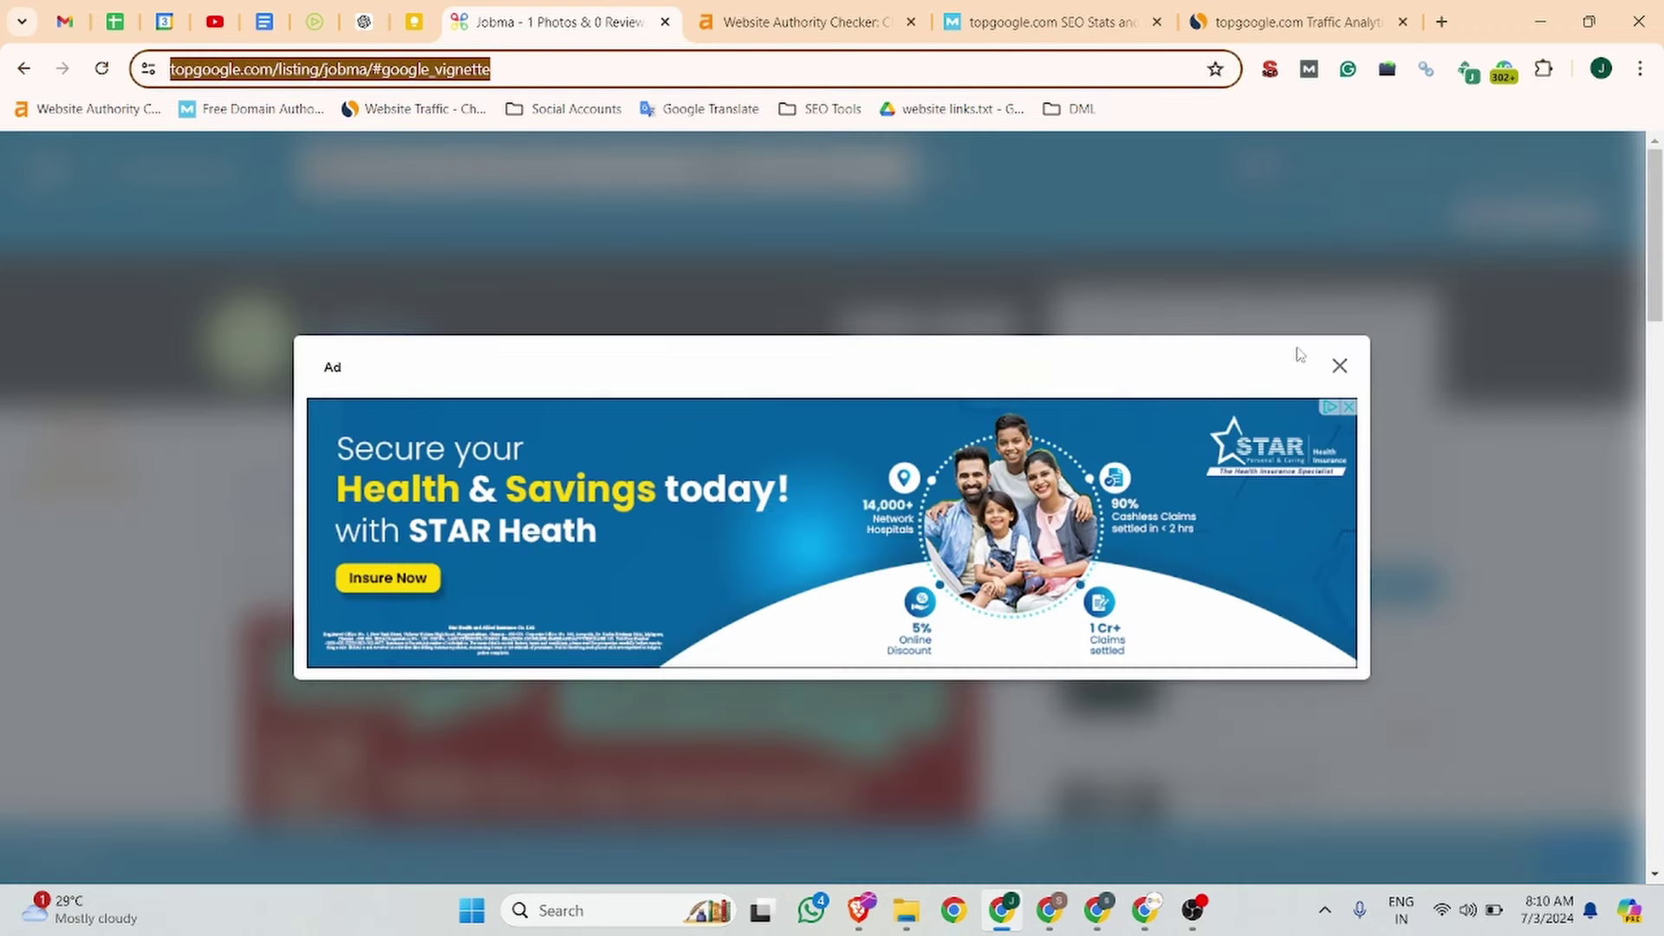
left_click(1340, 366)
left_click(412, 66)
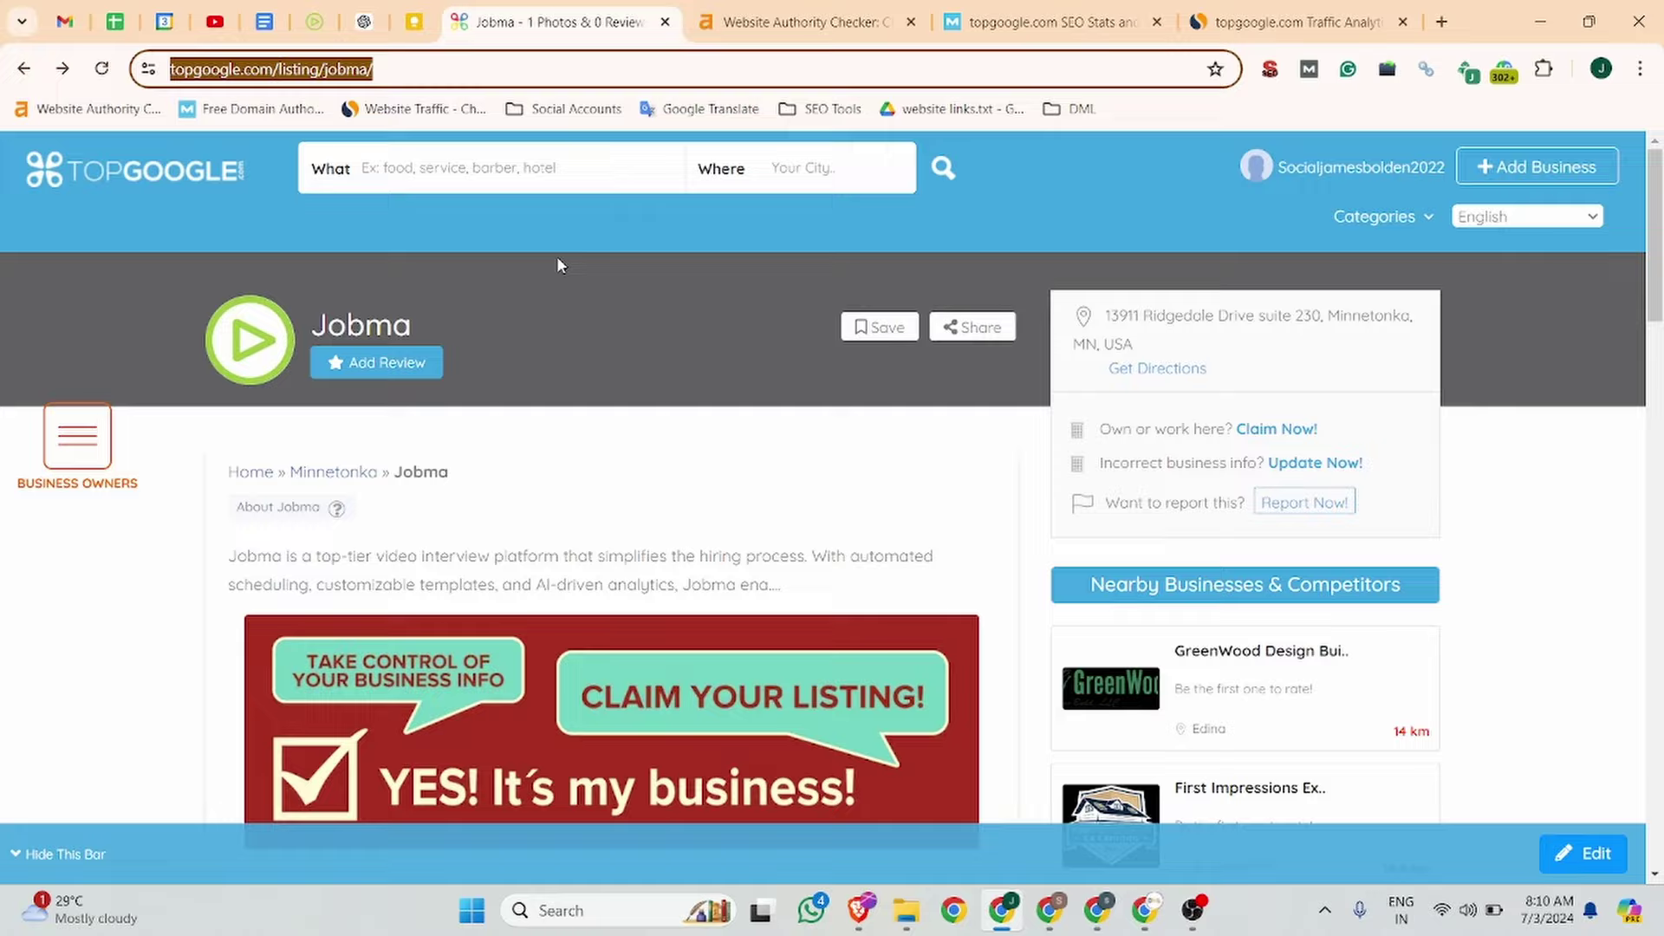
scroll(682, 400, "down", 15)
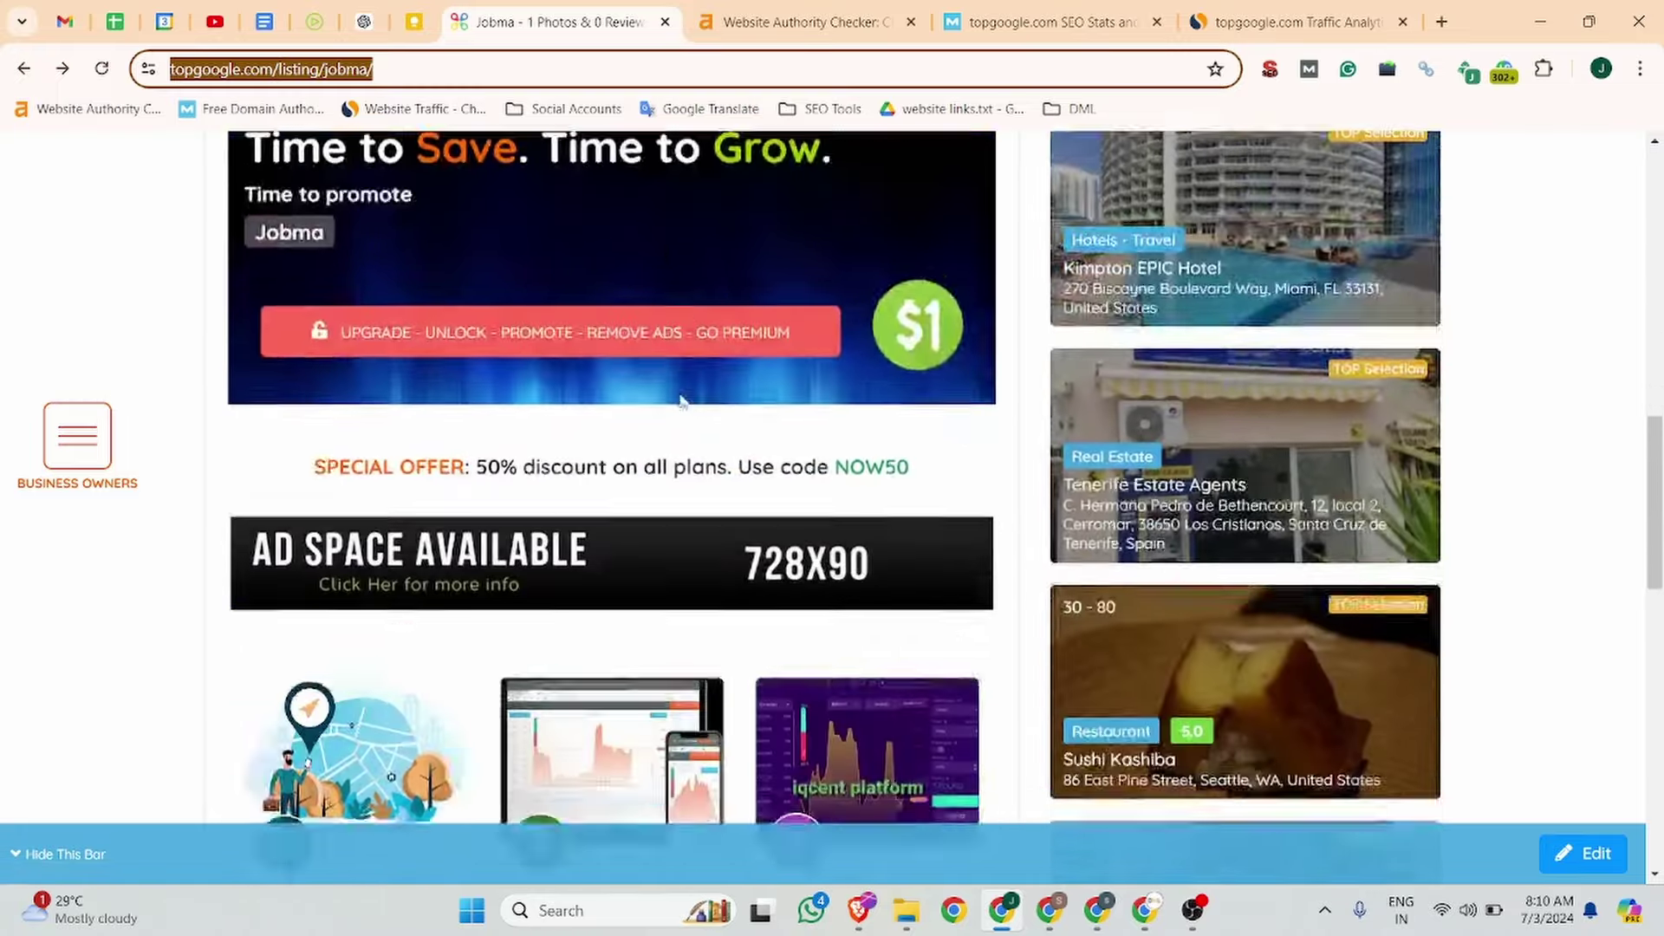
scroll(682, 401, "up", 15)
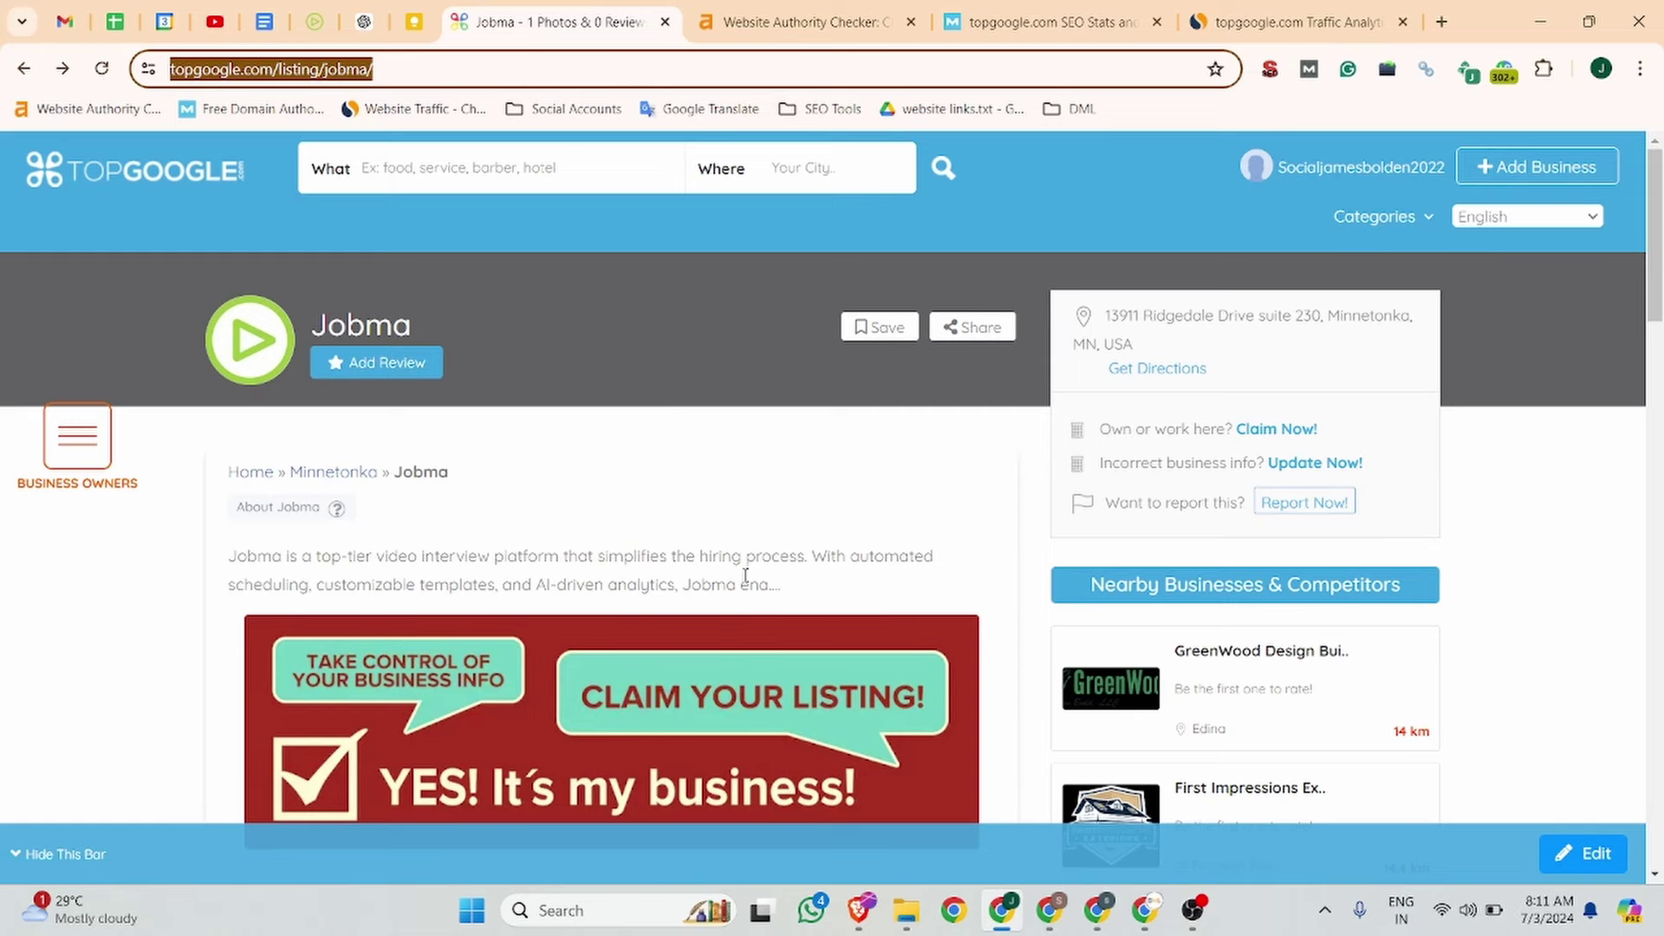
left_click(722, 586)
scroll(520, 534, "down", 5)
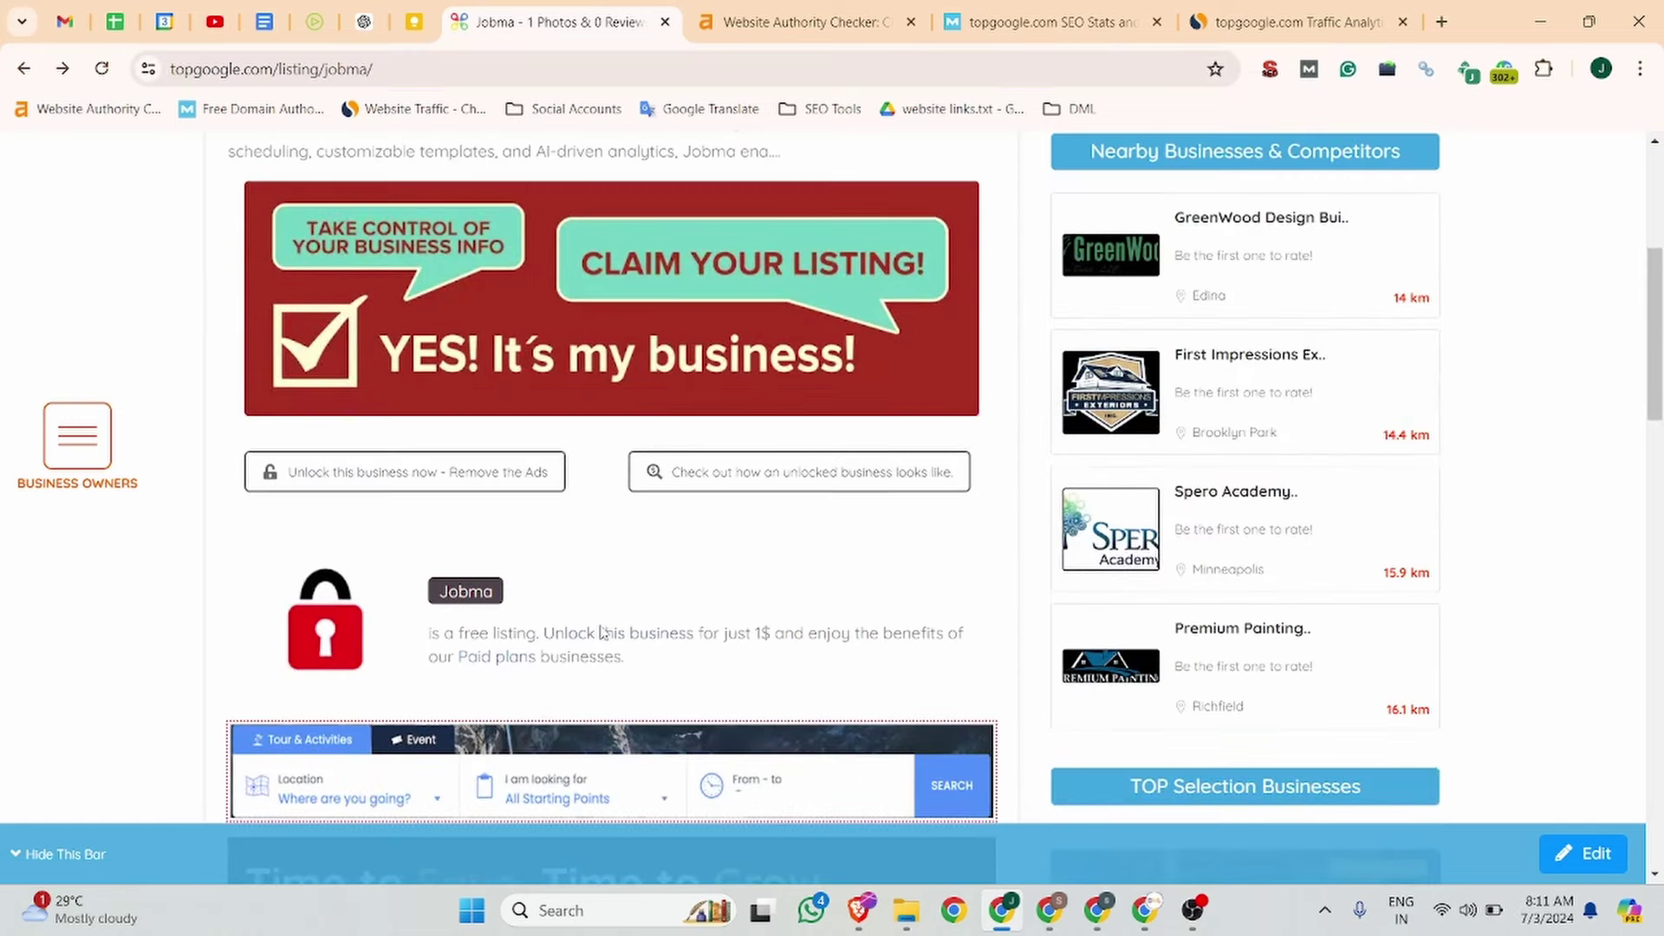
scroll(603, 641, "up", 5)
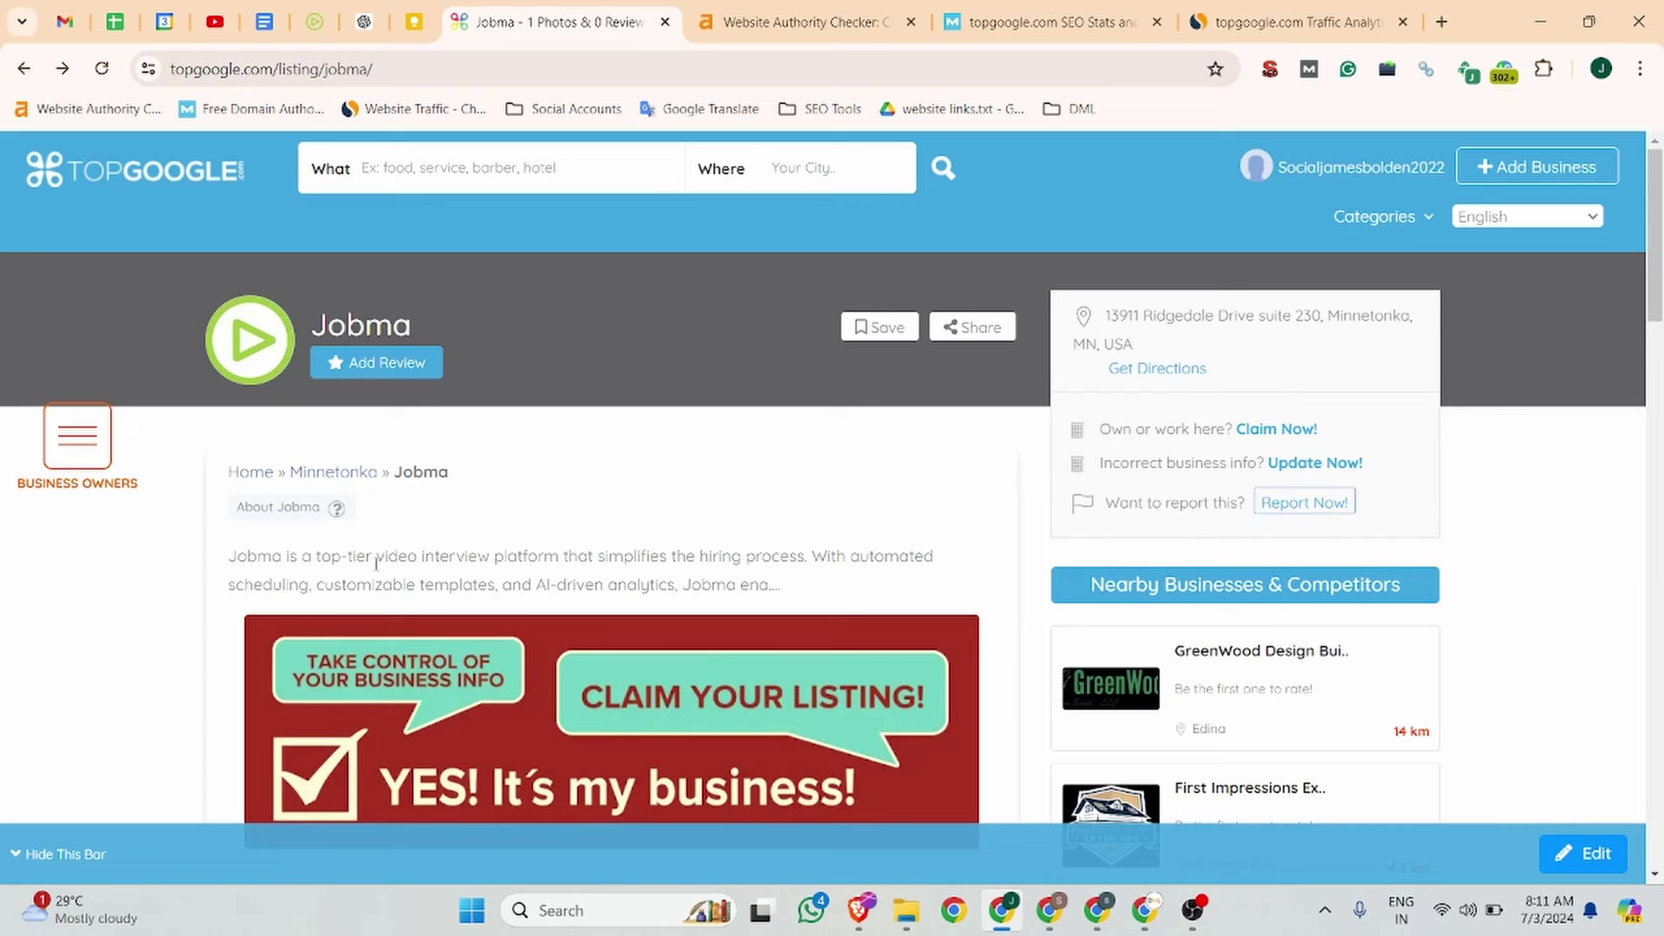
Check the 'video interview platform' phrase in the description, then select the listing's page address.
left_click_drag(381, 552, 569, 556)
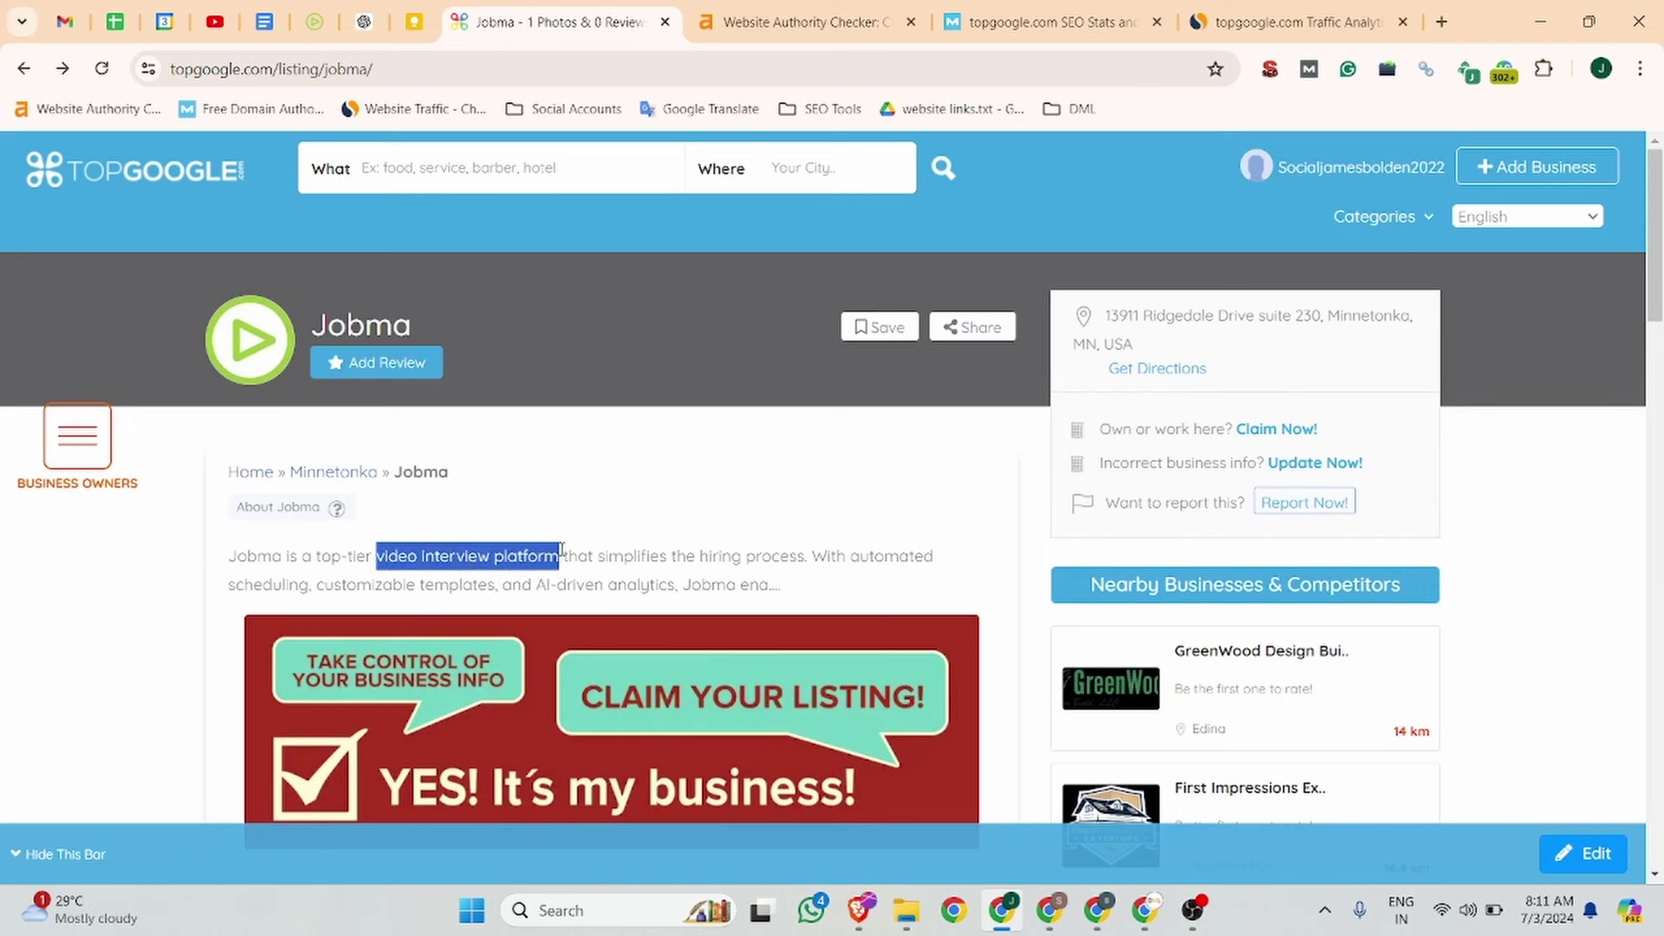
left_click(643, 556)
mouse_move(387, 555)
left_mouse_down()
mouse_move(504, 556)
mouse_move(379, 541)
left_mouse_up()
left_click(379, 72)
key("ctrl+c")
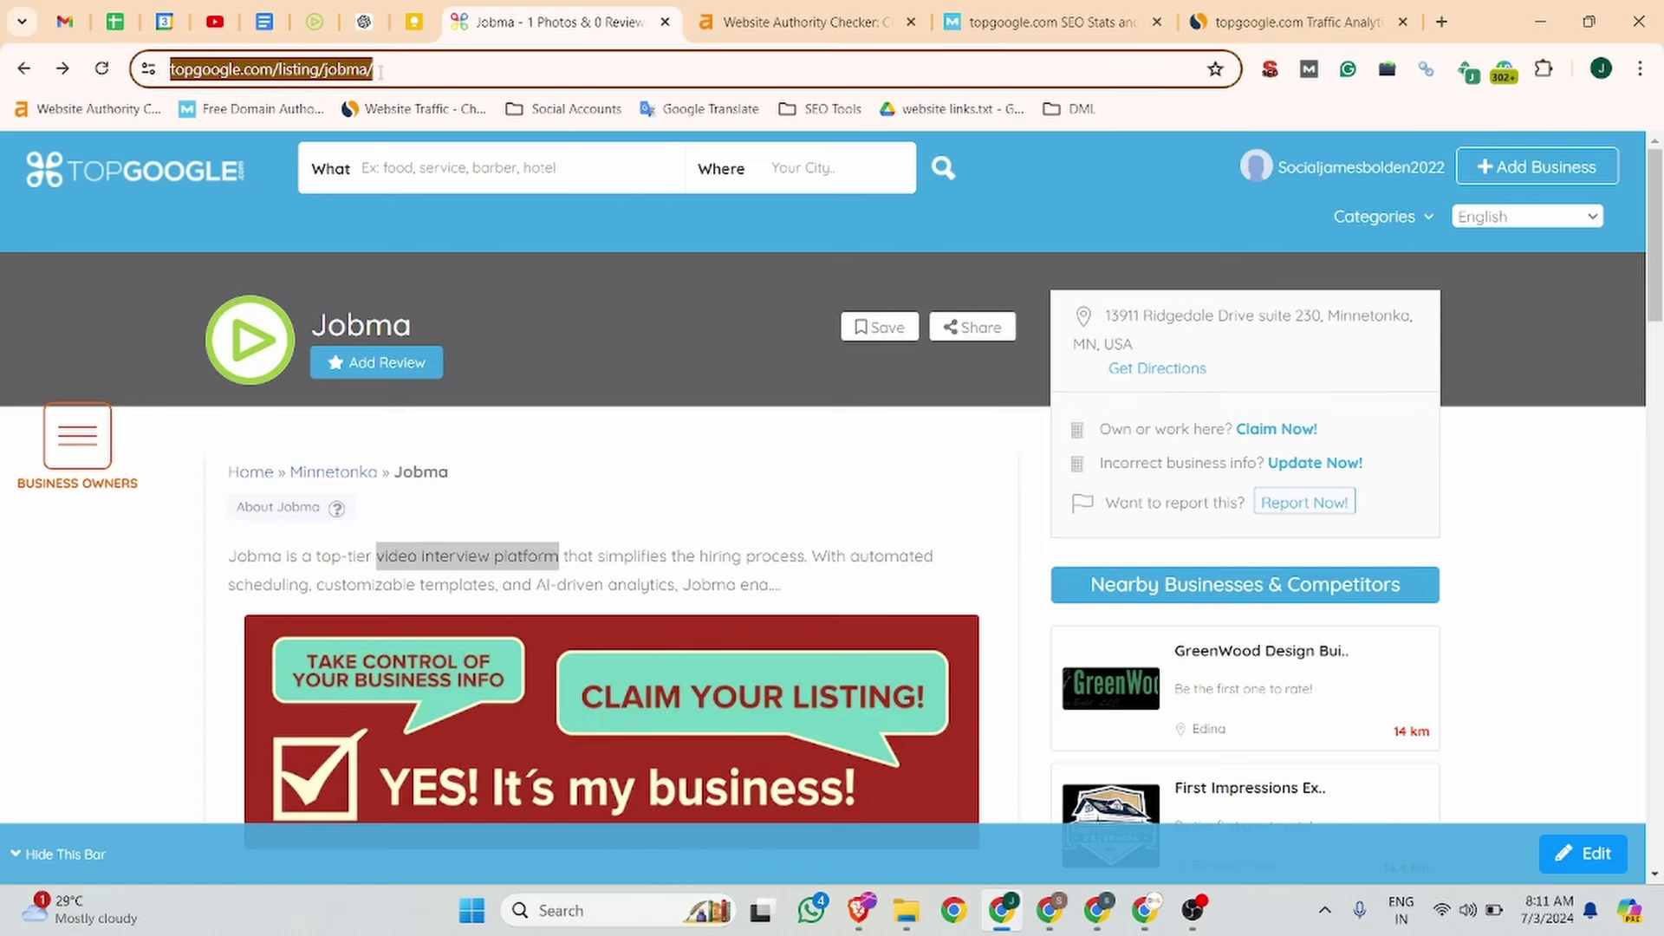
key("ctrl+shift+n")
key("ctrl+v")
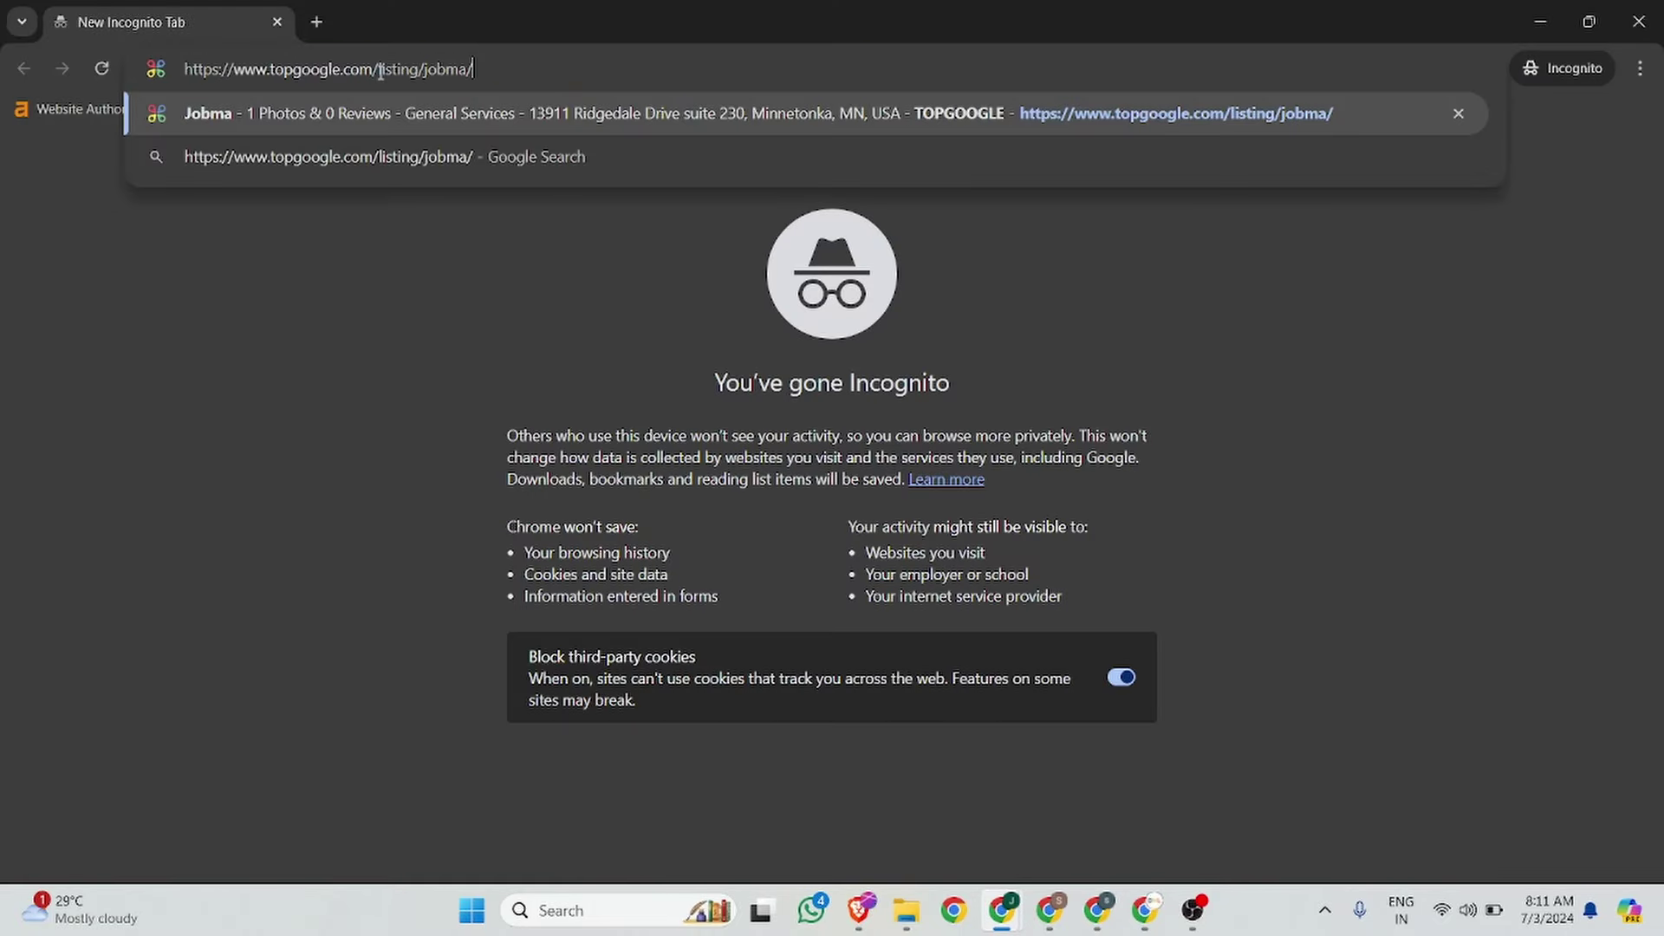
key("Return")
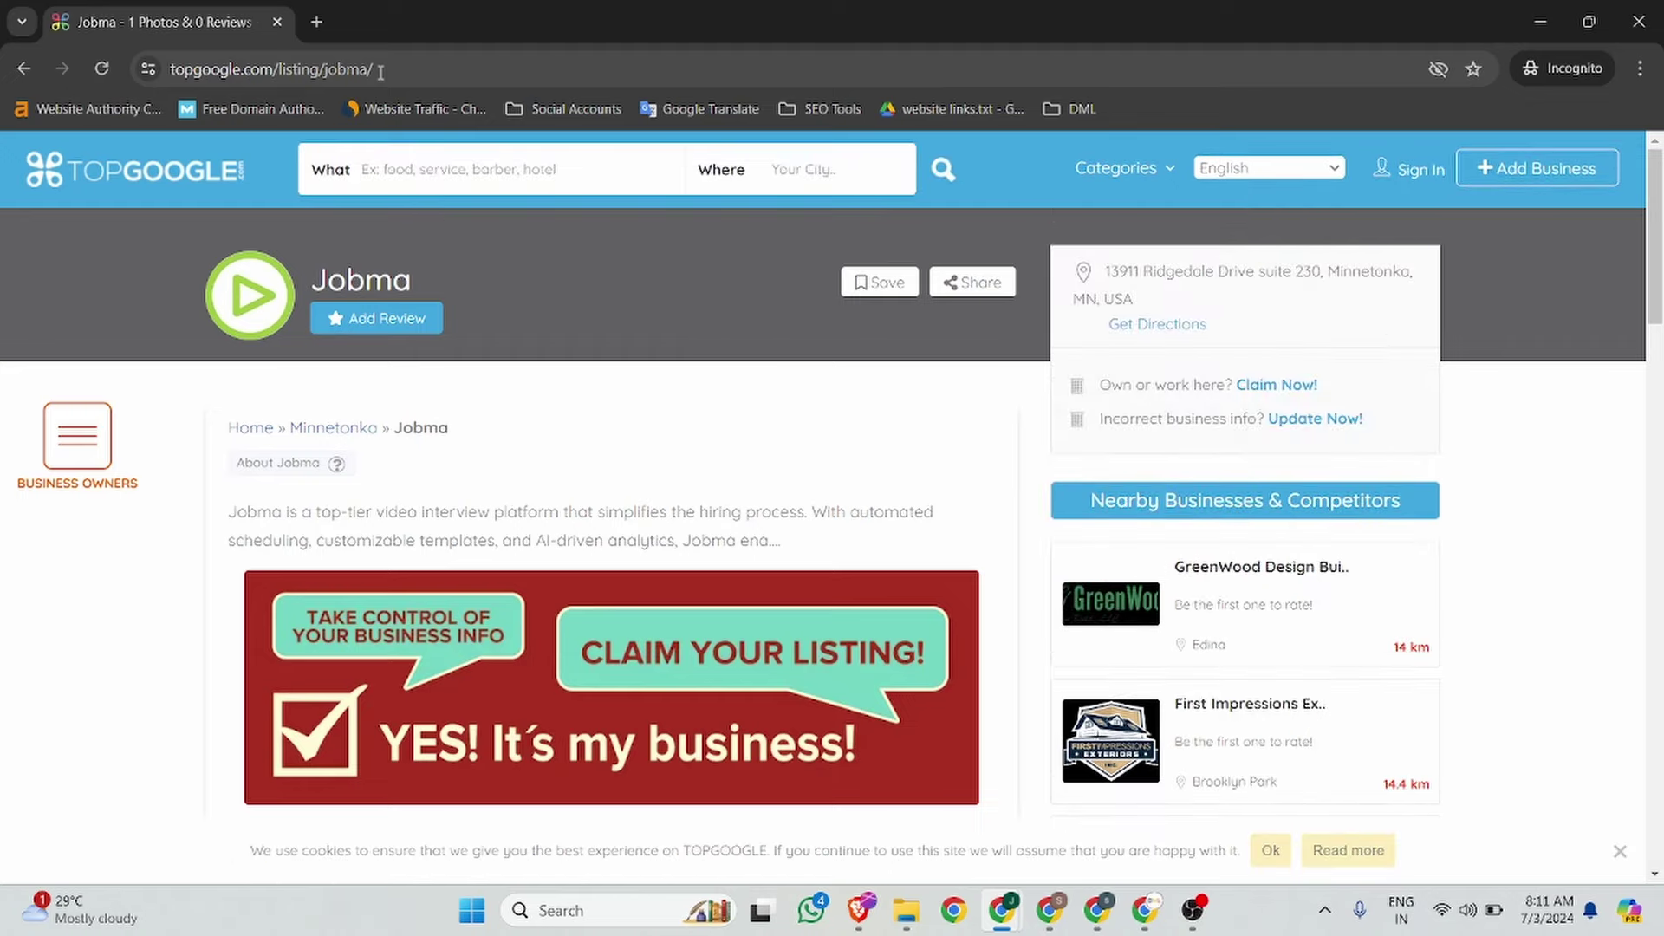
Scroll the incognito listing to confirm its description and Minnetonka address appear publicly.
left_click_drag(312, 279, 413, 279)
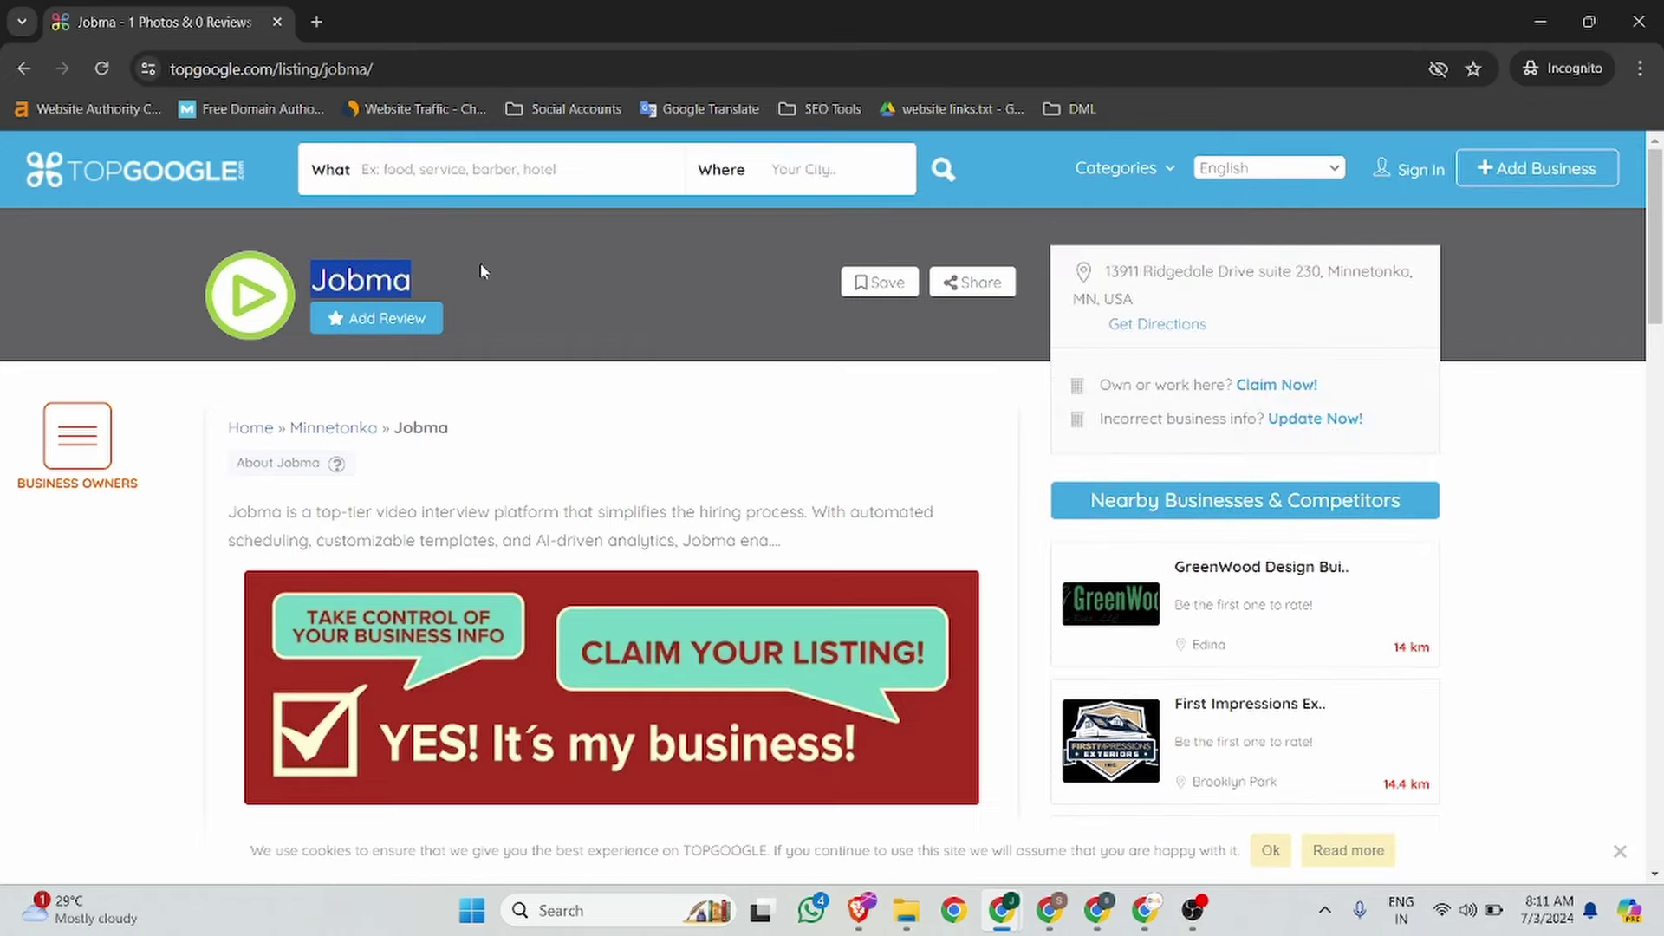
scroll(744, 271, "down", 3)
scroll(744, 270, "down", 4)
scroll(996, 283, "up", 8)
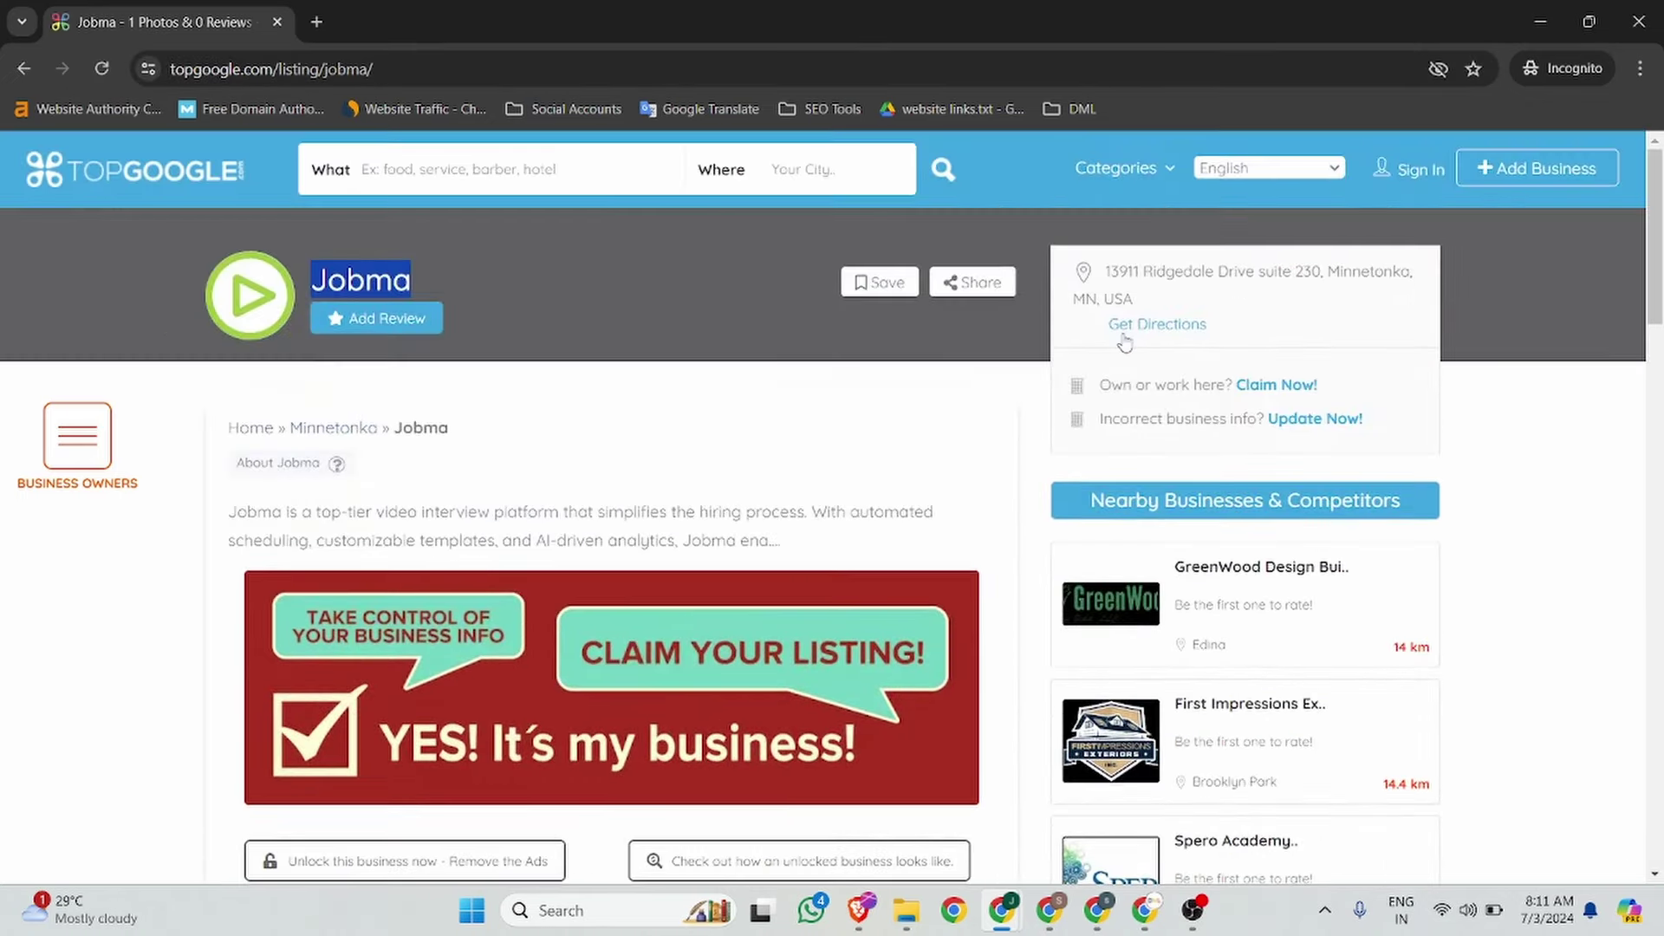